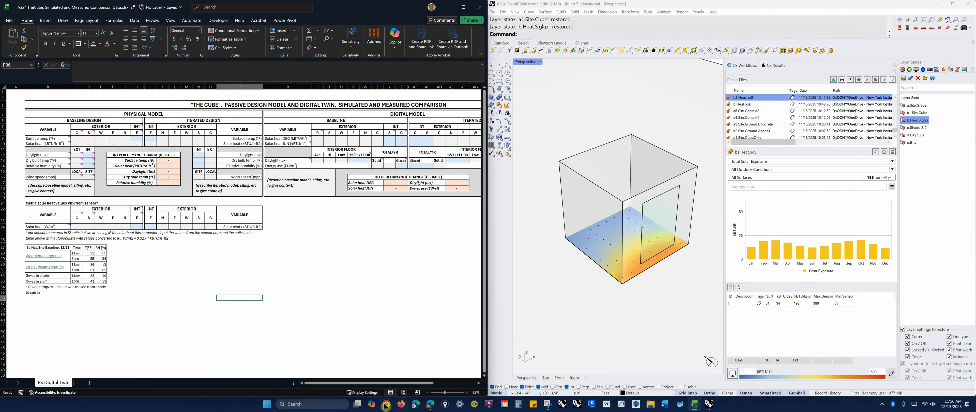
# - Switch to the browser and review where the Final Report: Cube Digital Twins sits in the course's assignment list
pyautogui.click(430, 404)
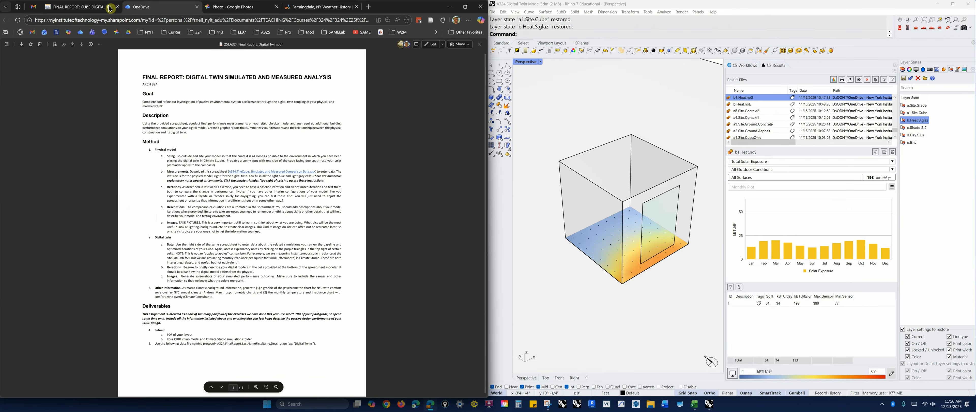
pyautogui.click(81, 7)
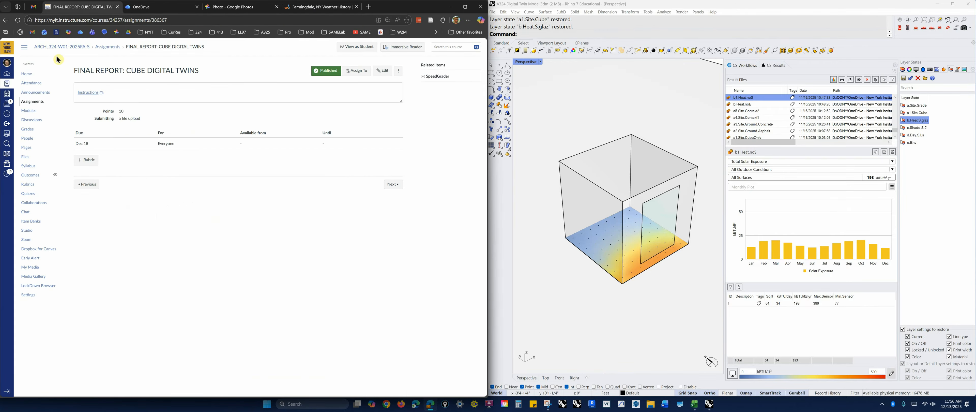
pyautogui.click(5, 20)
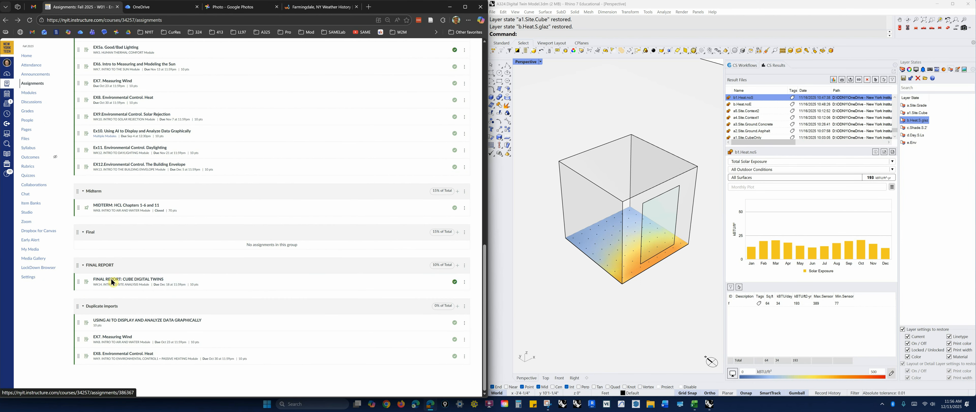
pyautogui.click(150, 7)
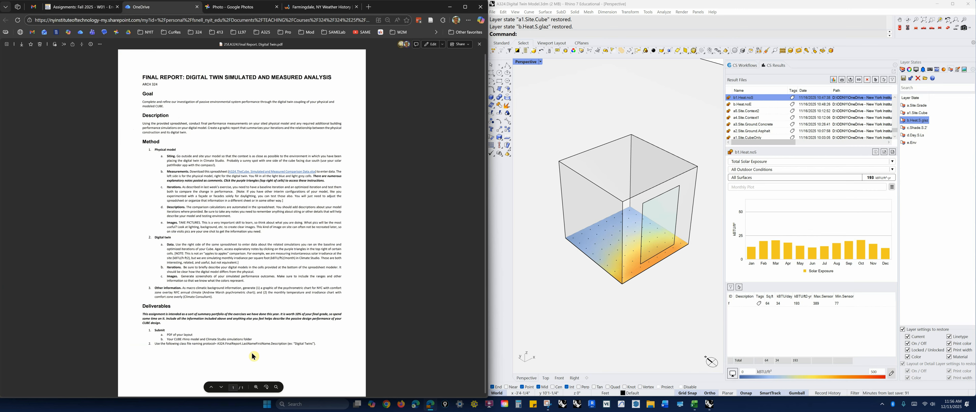
# - Check the comparison spreadsheet linked in the report instructions and return to the desktop copy in Excel
pyautogui.click(275, 172)
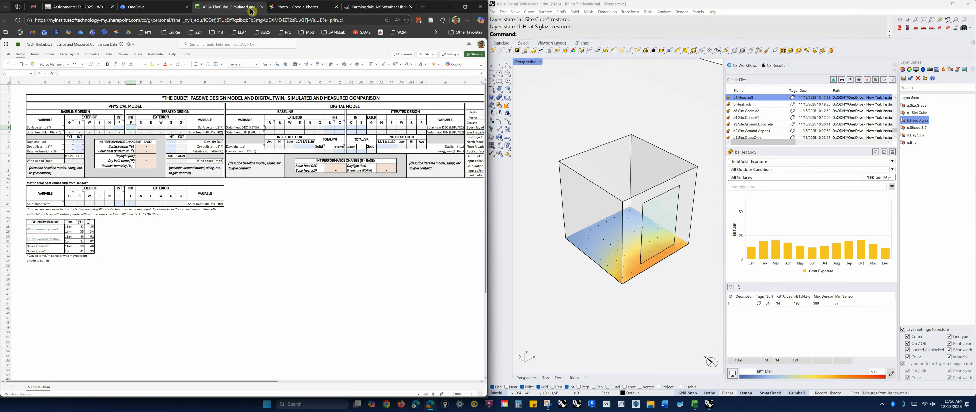
pyautogui.click(261, 7)
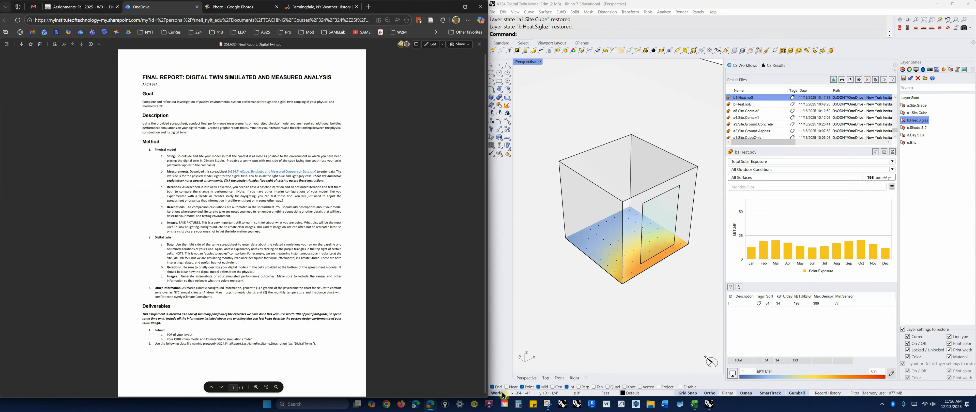
pyautogui.click(695, 405)
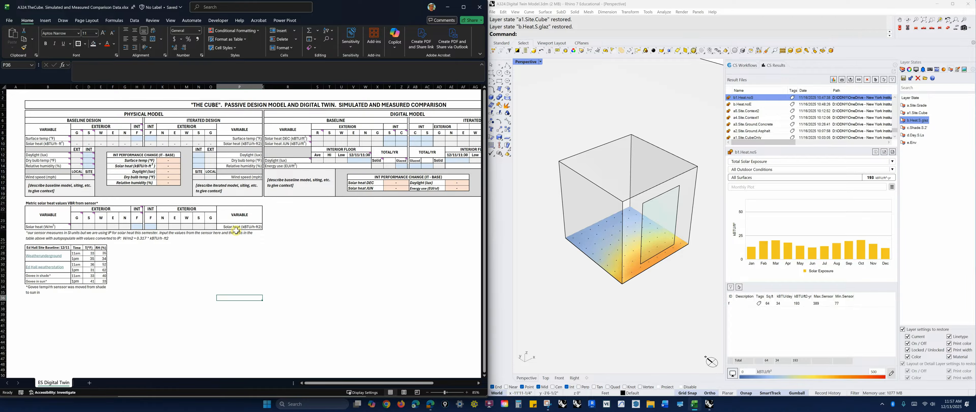
# - Protect the ES Digital Twin sheet, still allowing selection of locked and unlocked cells
pyautogui.rightClick(56, 385)
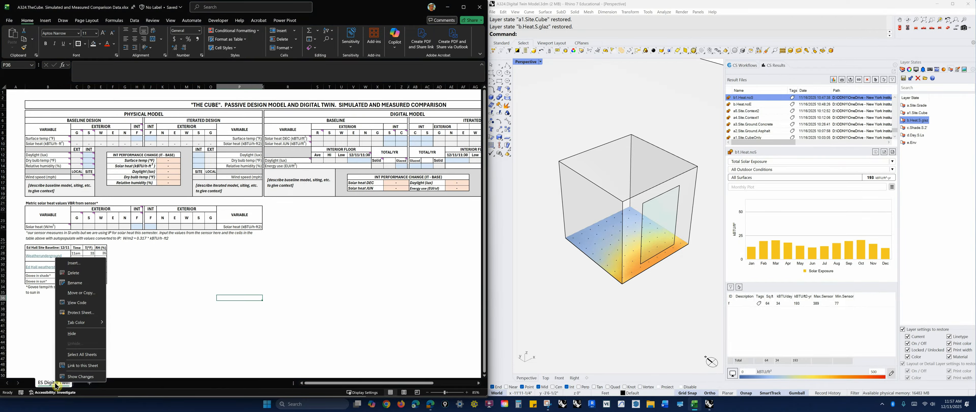
pyautogui.click(77, 312)
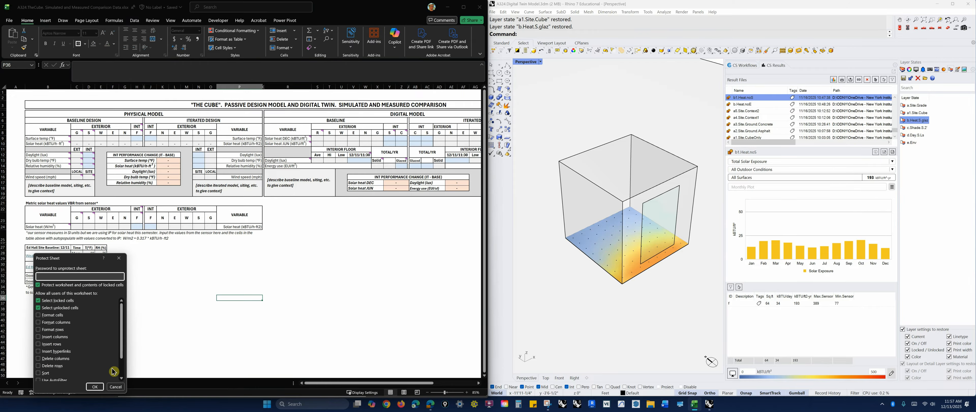
pyautogui.click(96, 387)
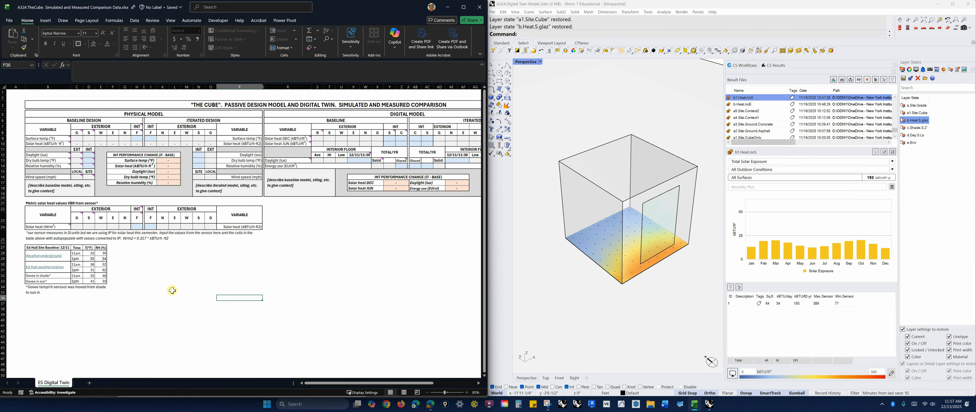
# - Enter 50 as the surface temperature for exterior G in the physical model's baseline design
pyautogui.click(80, 138)
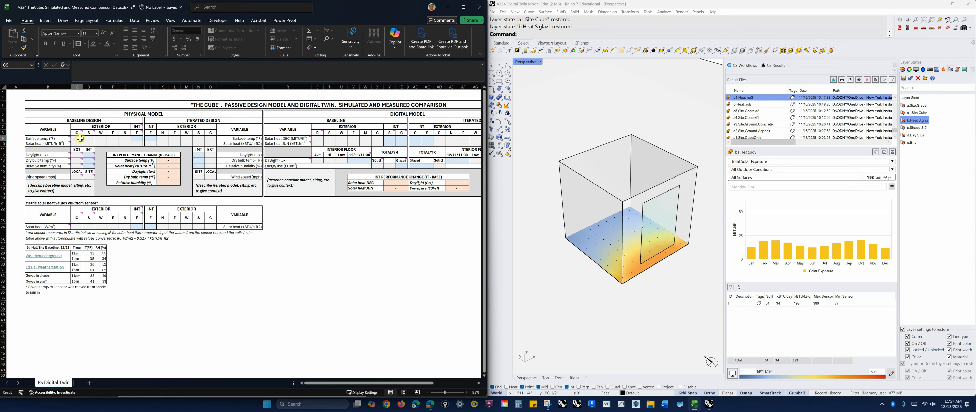
pyautogui.press('Down')
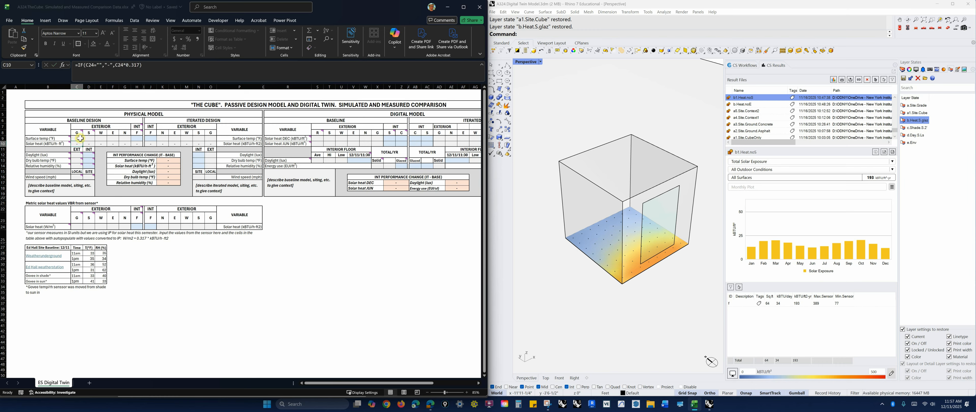
pyautogui.click(80, 139)
pyautogui.write('50')
pyautogui.press('Return')
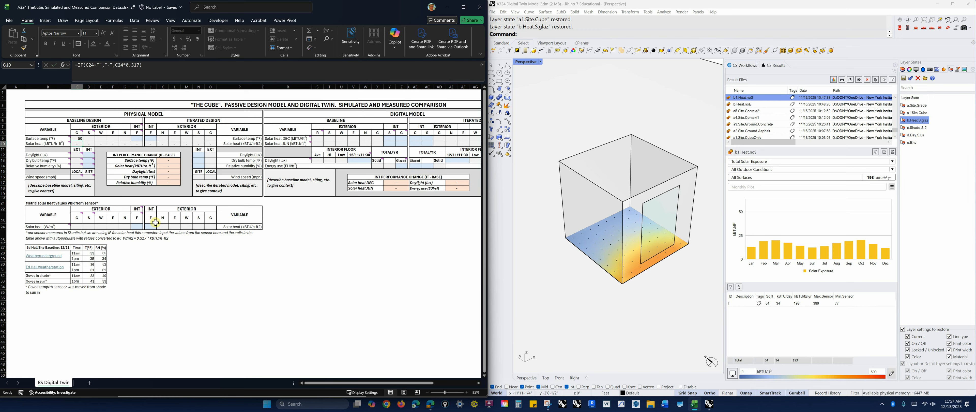
# - Try to edit the locked surface temperature result in the physical model's INT PERFORMANCE CHANGE table
pyautogui.click(164, 281)
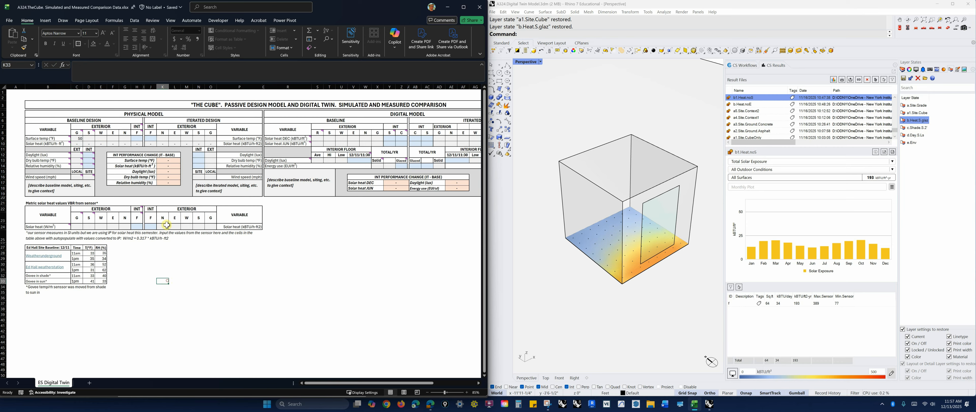
pyautogui.doubleClick(167, 161)
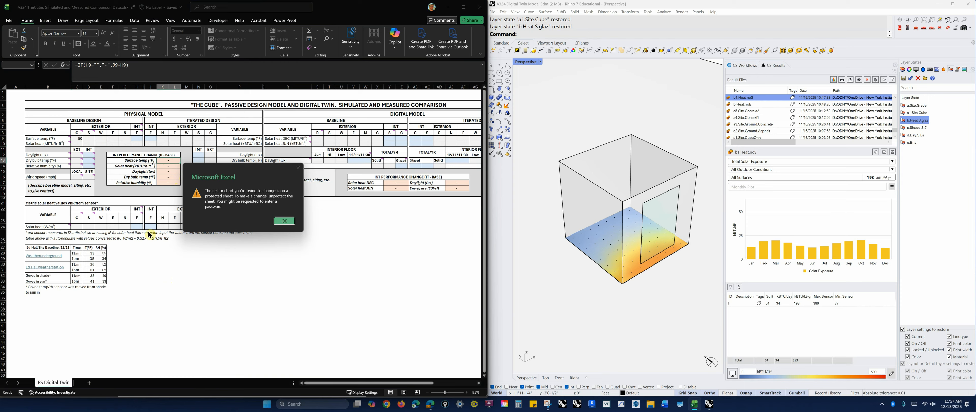
pyautogui.click(284, 221)
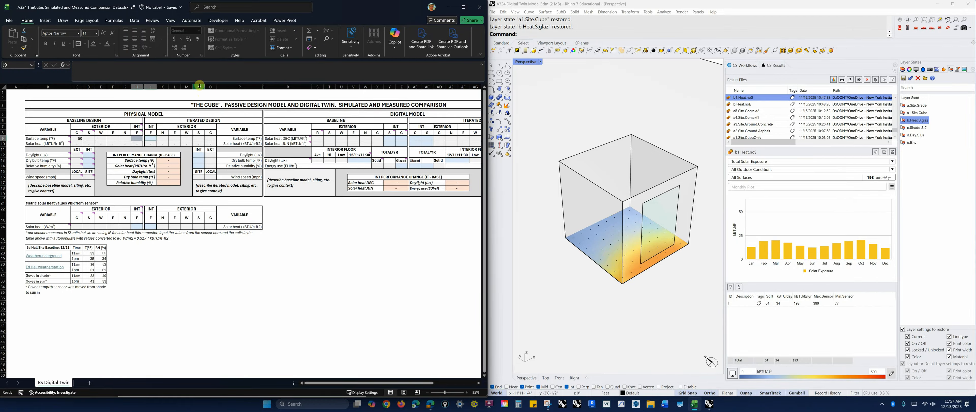
# - Unprotect the ES Digital Twin sheet and try widening column O, restoring its original width
pyautogui.rightClick(65, 385)
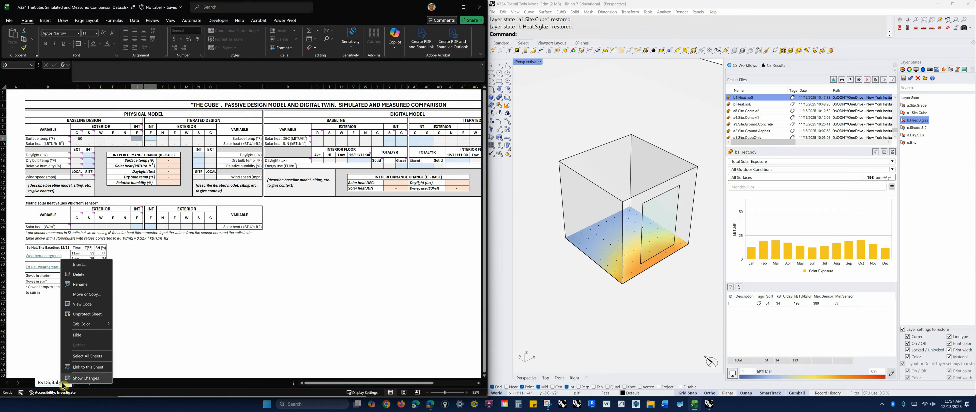
pyautogui.click(88, 318)
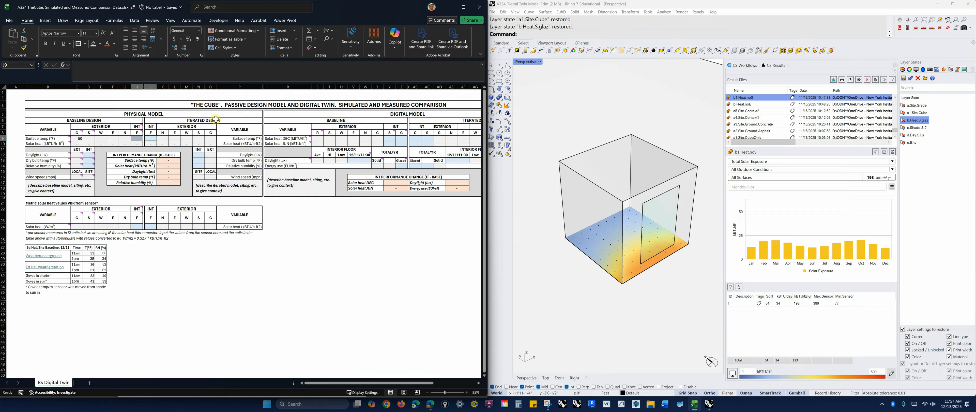
pyautogui.moveTo(218, 87); pyautogui.dragTo(219, 87)
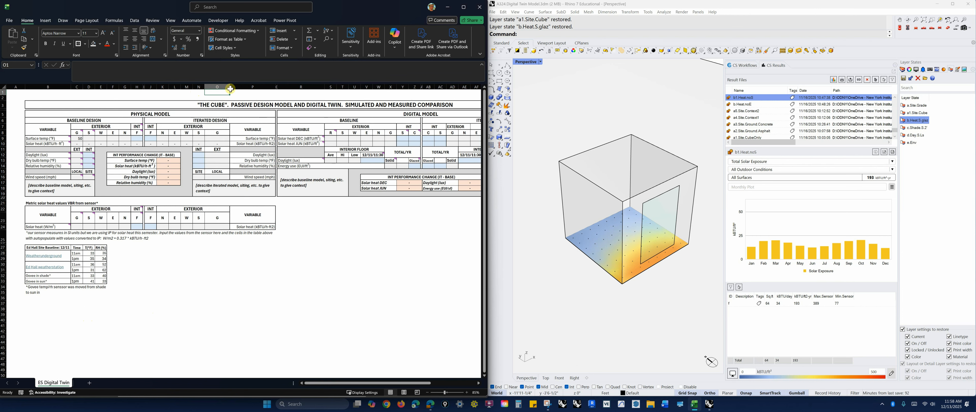
pyautogui.click(321, 275)
pyautogui.click(89, 364)
pyautogui.click(74, 343)
# - Clear the exterior G surface temperature in the physical model's baseline design
pyautogui.click(78, 138)
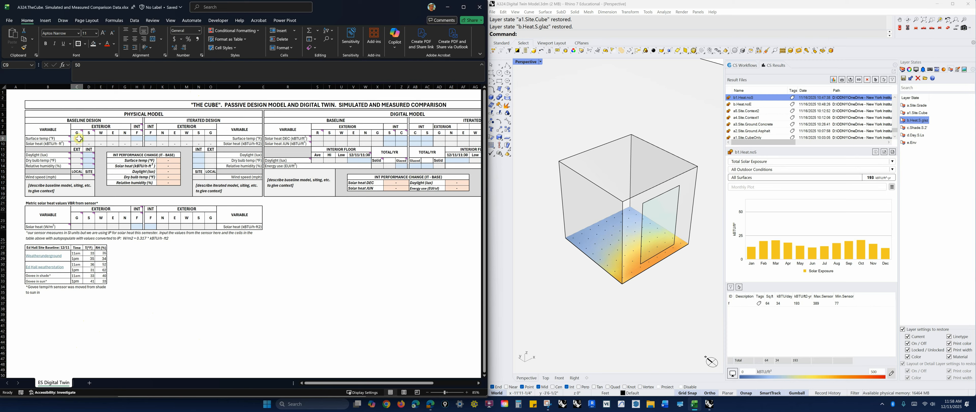
pyautogui.press('Delete')
# - Examine the metric solar heat table and the physical model's baseline variables that need sensor measurements
pyautogui.click(29, 208)
pyautogui.moveTo(77, 216); pyautogui.dragTo(243, 226)
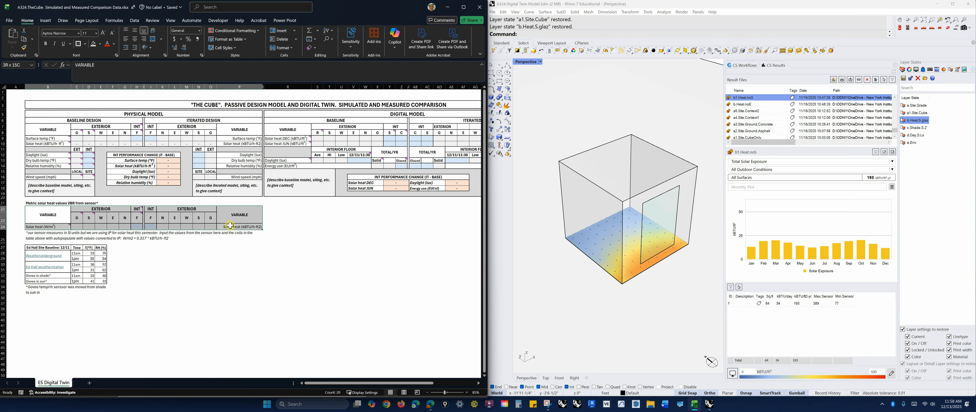
pyautogui.click(192, 316)
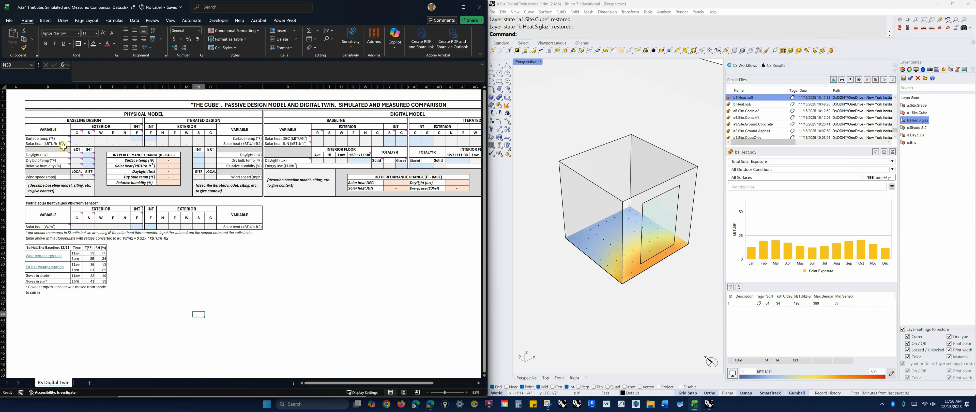
pyautogui.moveTo(59, 138)
pyautogui.click(51, 153)
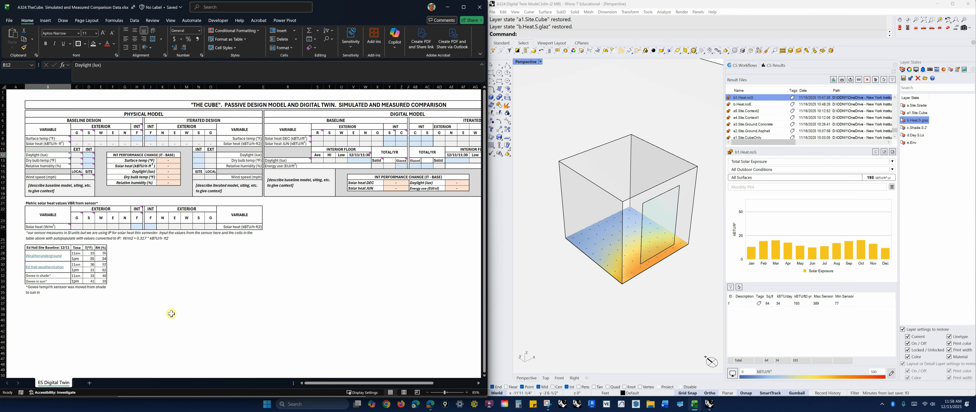
pyautogui.click(121, 330)
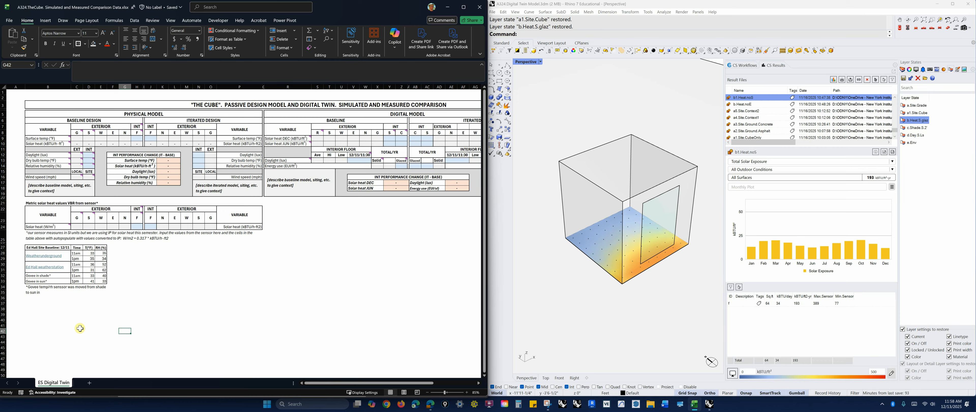
pyautogui.click(63, 315)
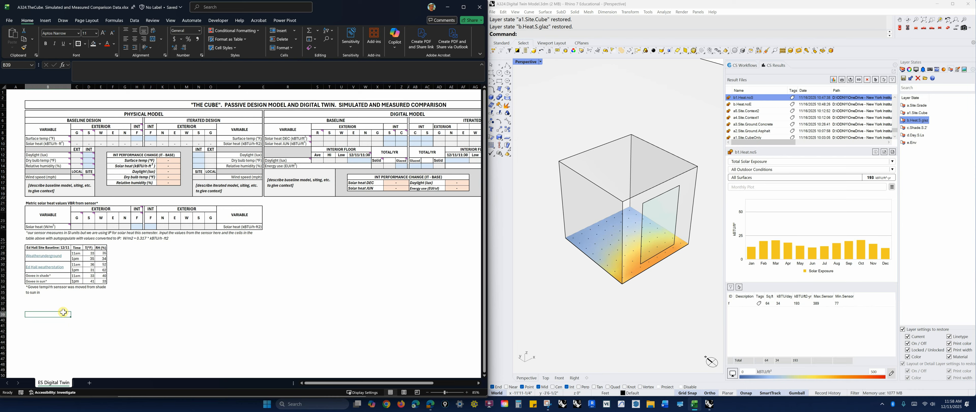
pyautogui.click(182, 335)
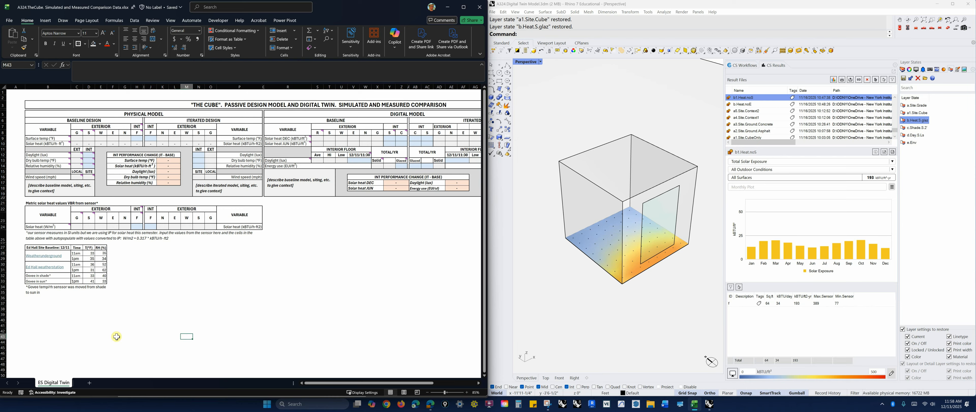
pyautogui.moveTo(77, 227); pyautogui.dragTo(136, 224)
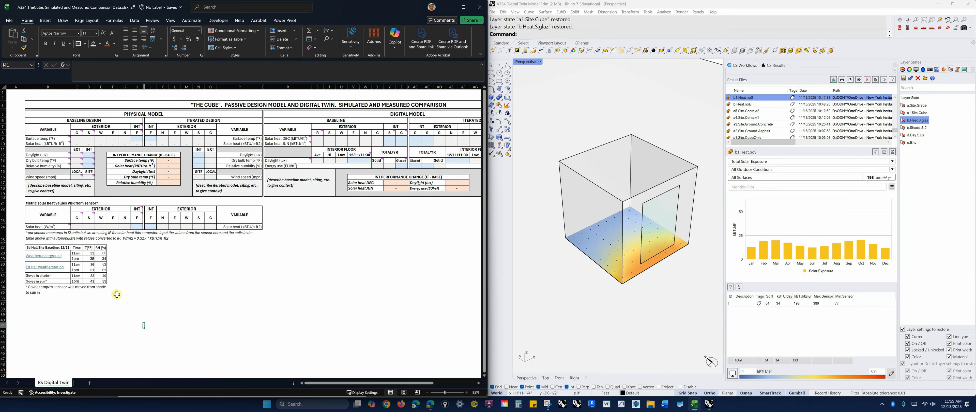
# - Enter 50 as the baseline exterior G solar heat in W/m² in the metric sensor table
pyautogui.click(78, 227)
pyautogui.write('50')
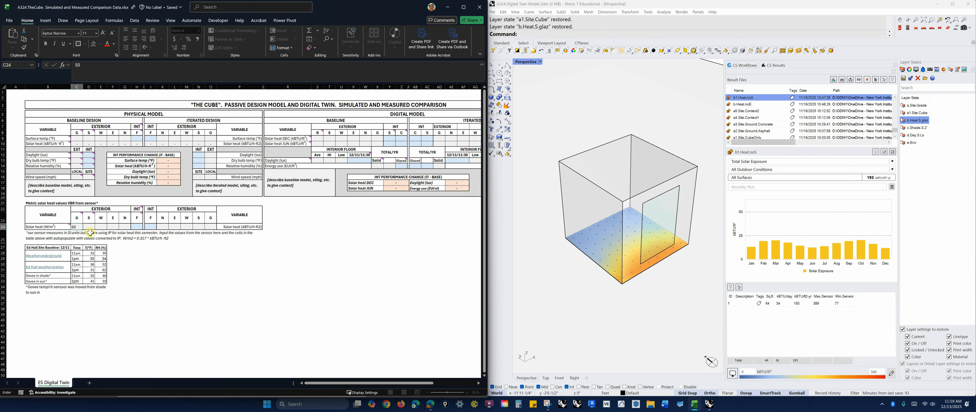
pyautogui.press('Return')
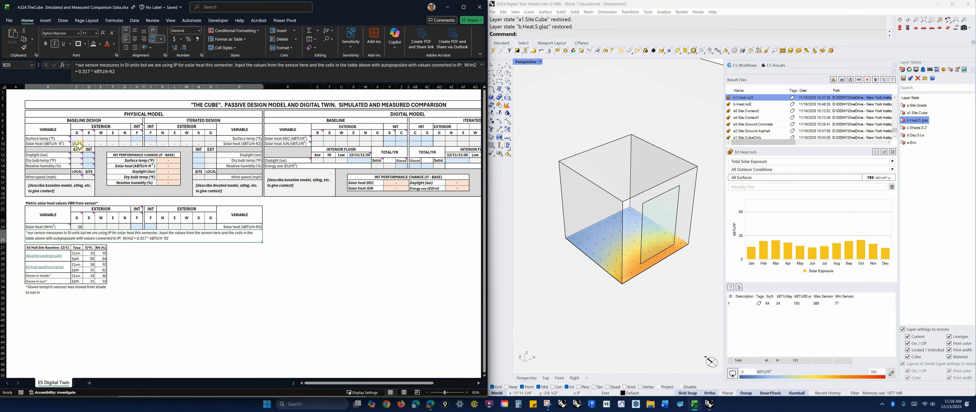
pyautogui.click(146, 292)
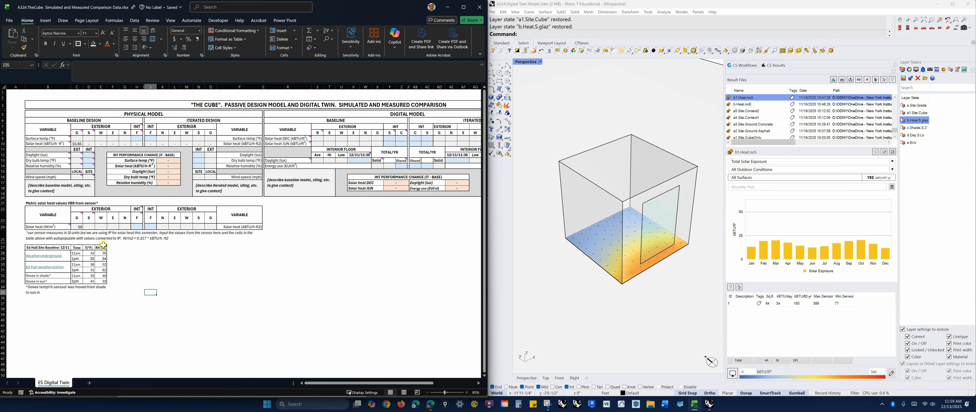
pyautogui.click(78, 227)
pyautogui.write('50')
pyautogui.press('Return')
# - Inspect the conversion formula in the baseline exterior G solar heat cell and clear its metric source value
pyautogui.click(75, 144)
pyautogui.moveTo(115, 65); pyautogui.dragTo(140, 64)
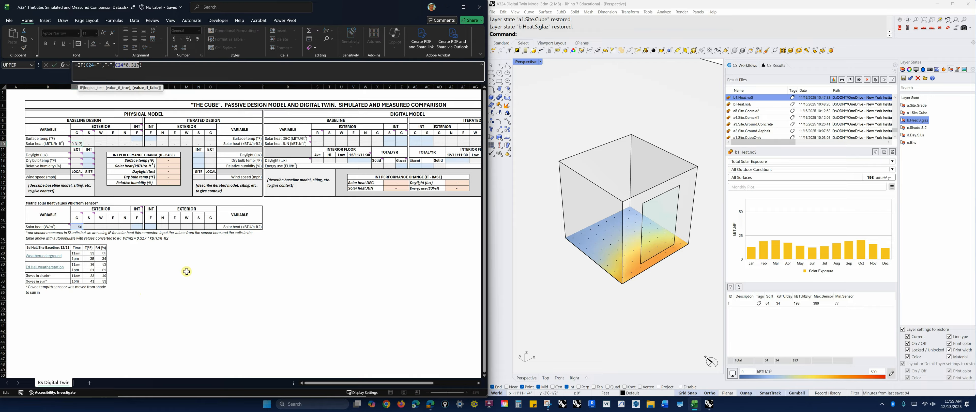
pyautogui.click(174, 325)
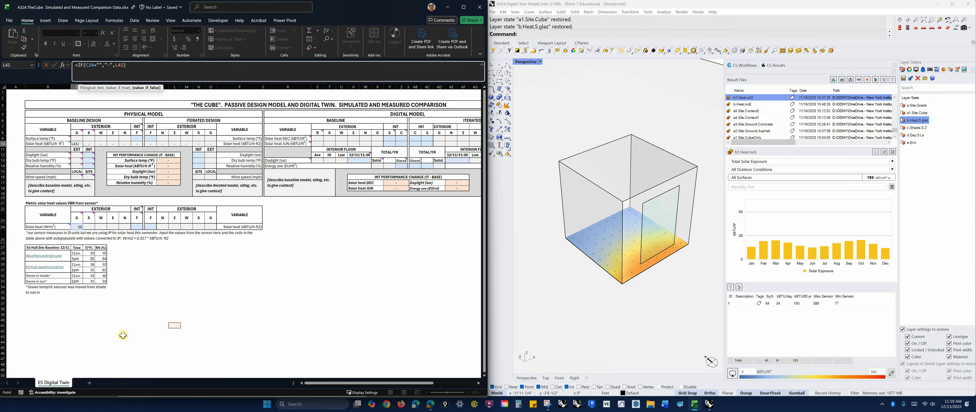
pyautogui.press('Escape')
pyautogui.click(76, 226)
pyautogui.press('Delete')
# - Examine the baseline surface temperature cells, the interior floor cell and the physical model's INT PERFORMANCE CHANGE results
pyautogui.moveTo(75, 138); pyautogui.dragTo(125, 139)
pyautogui.click(156, 295)
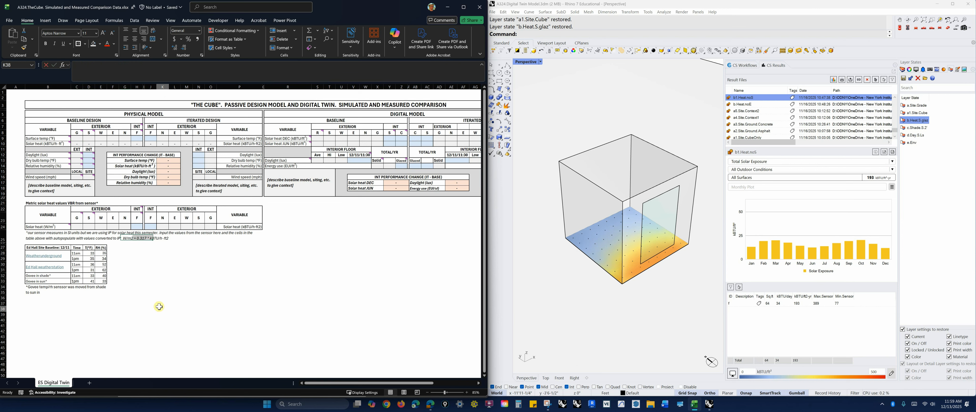
pyautogui.click(135, 138)
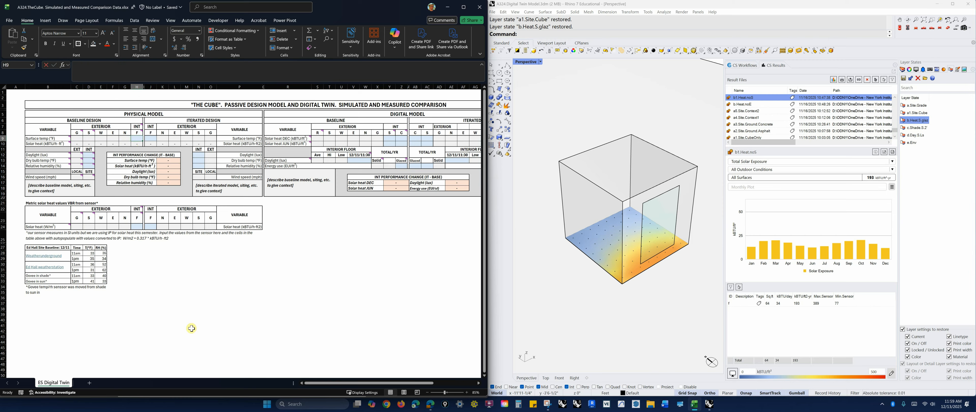
pyautogui.moveTo(164, 161); pyautogui.dragTo(174, 183)
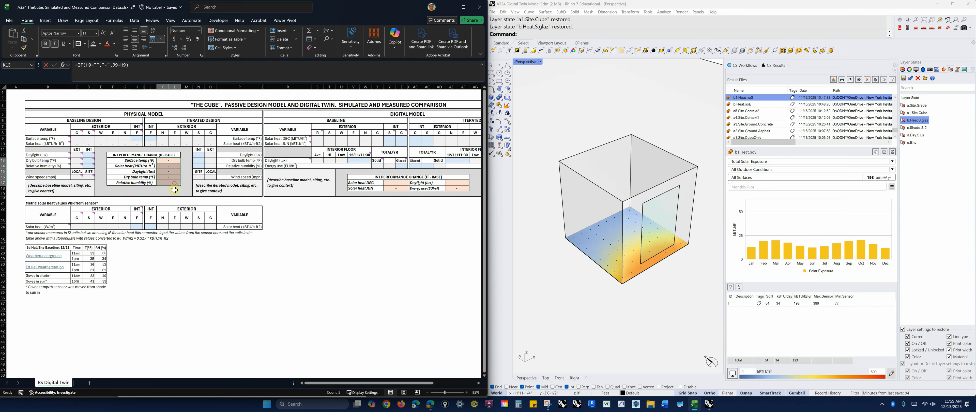
# - Examine the Ed Hall Site Baseline table and view its linked Weatherunderground history page in the browser
pyautogui.click(163, 160)
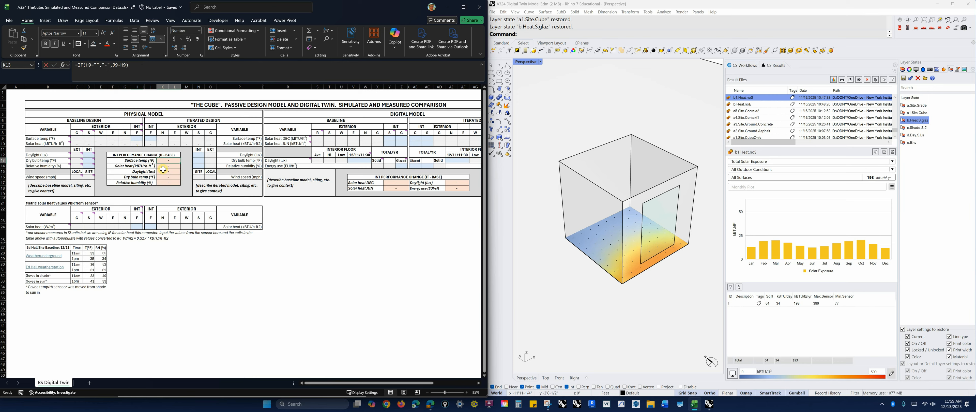
pyautogui.click(167, 338)
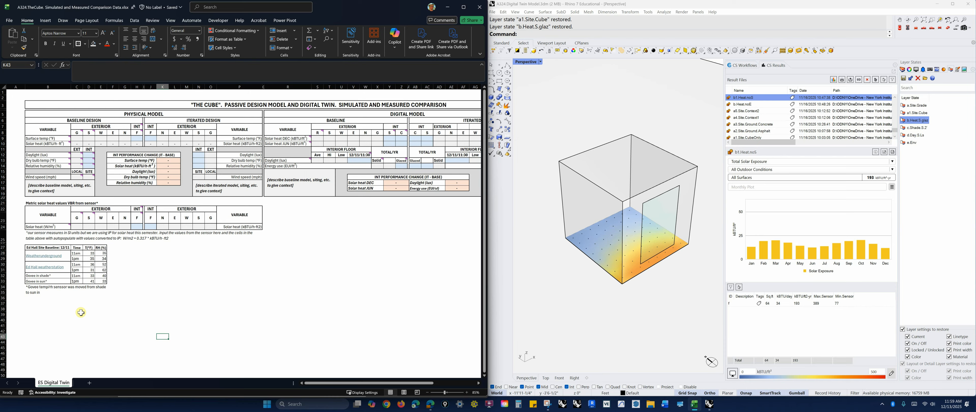
pyautogui.moveTo(32, 253); pyautogui.dragTo(100, 282)
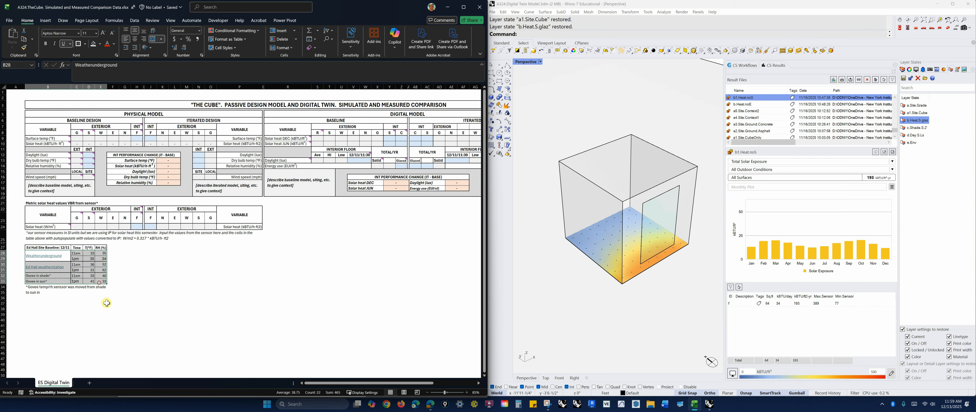
pyautogui.click(163, 337)
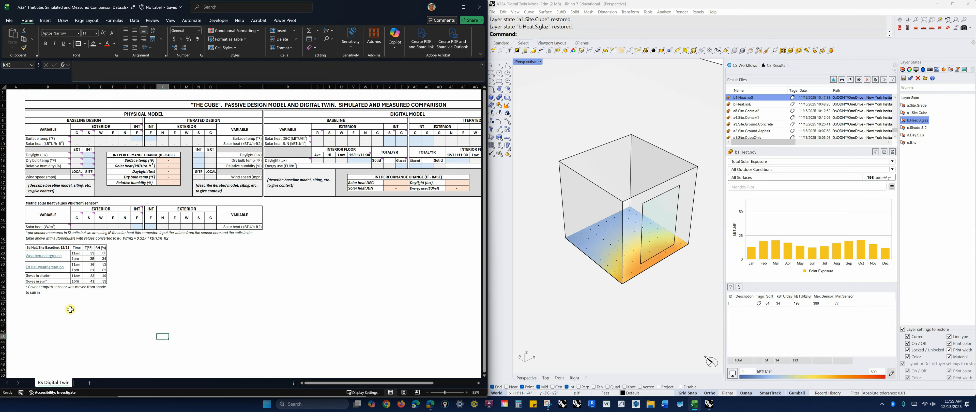
pyautogui.click(45, 261)
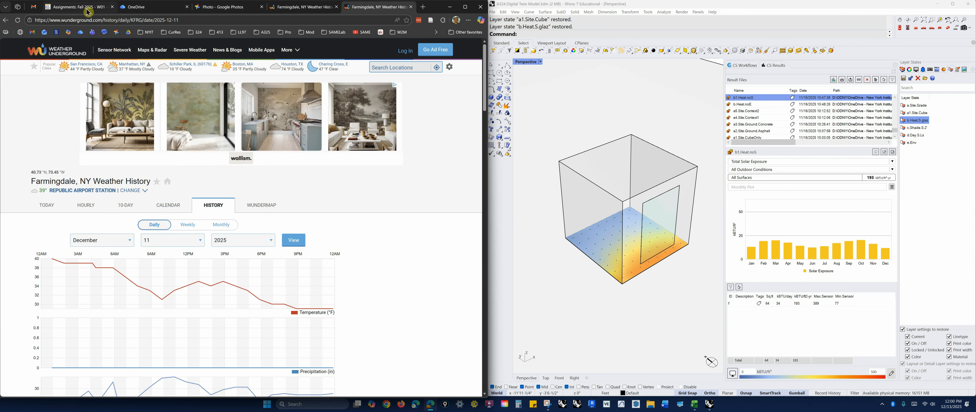
pyautogui.click(696, 405)
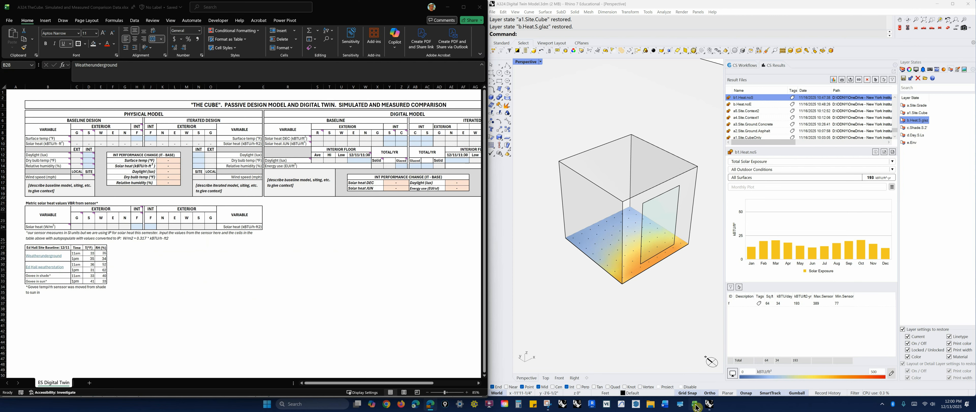
# - View the linked Ed Hall weatherstation charts, close the two extra weather tabs, and return to the Excel spreadsheet
pyautogui.click(53, 271)
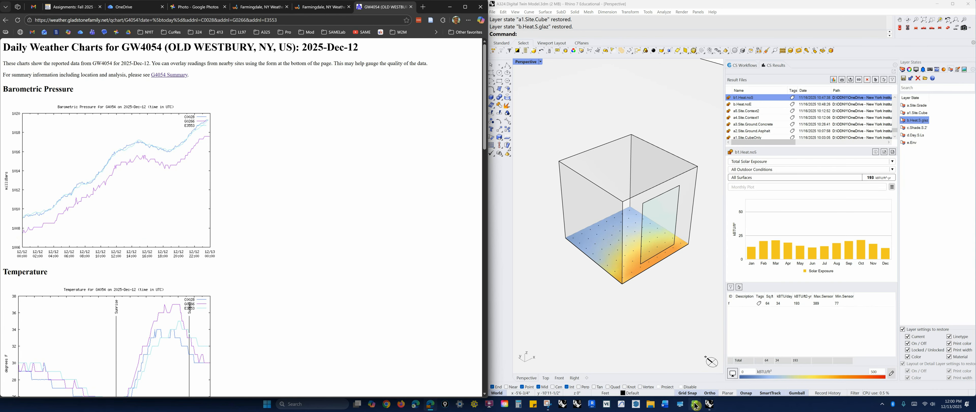
pyautogui.moveTo(710, 407)
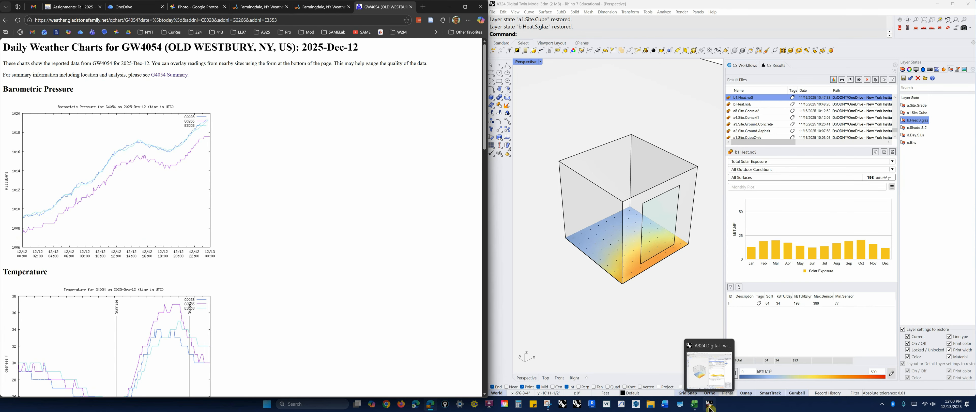
pyautogui.click(710, 407)
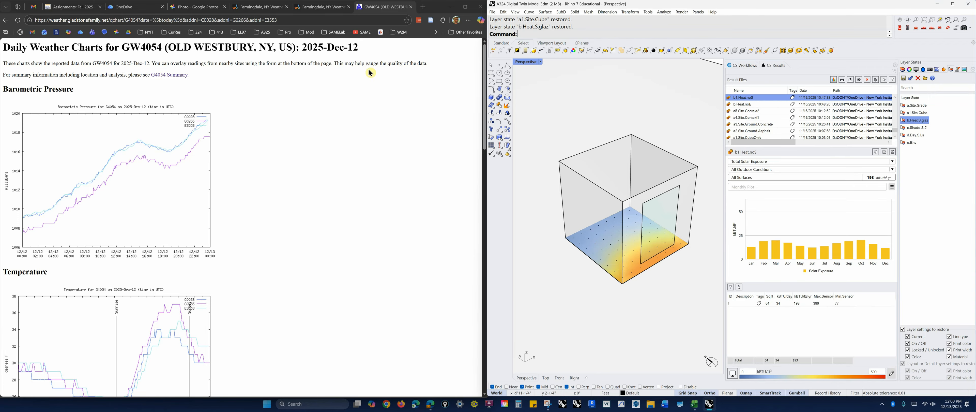
pyautogui.click(411, 8)
pyautogui.click(413, 7)
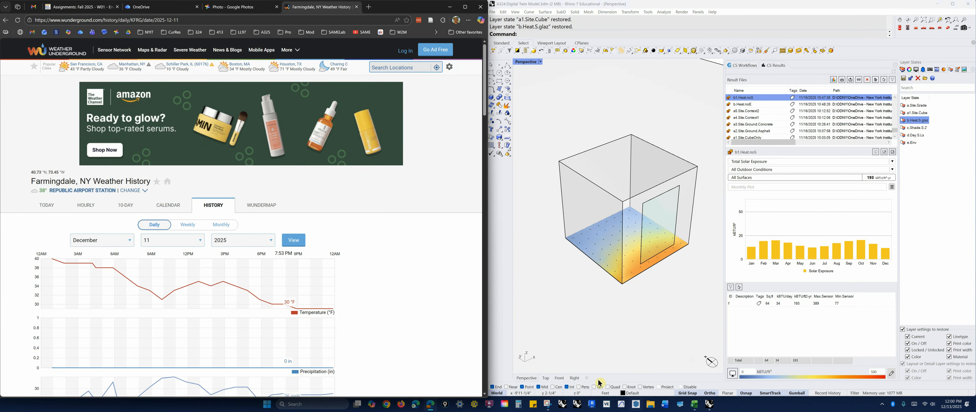
pyautogui.click(695, 404)
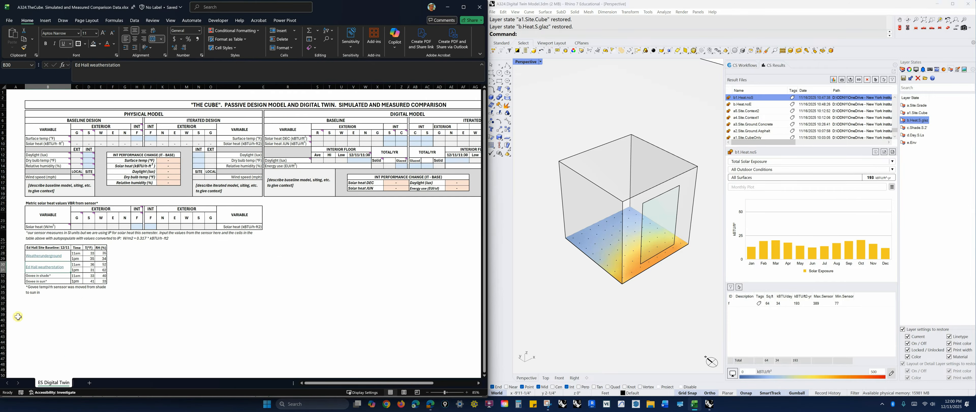
# - Examine the Govee in shade and Govee in sun rows and their reading times in the site baseline table
pyautogui.click(38, 276)
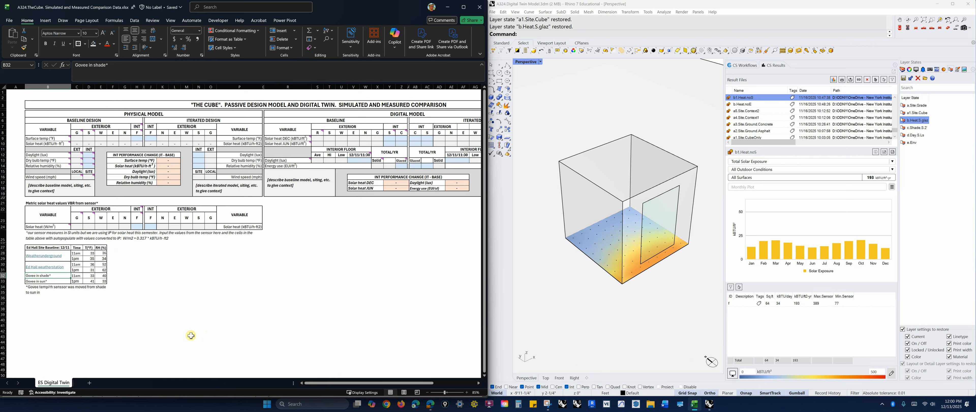
pyautogui.click(77, 277)
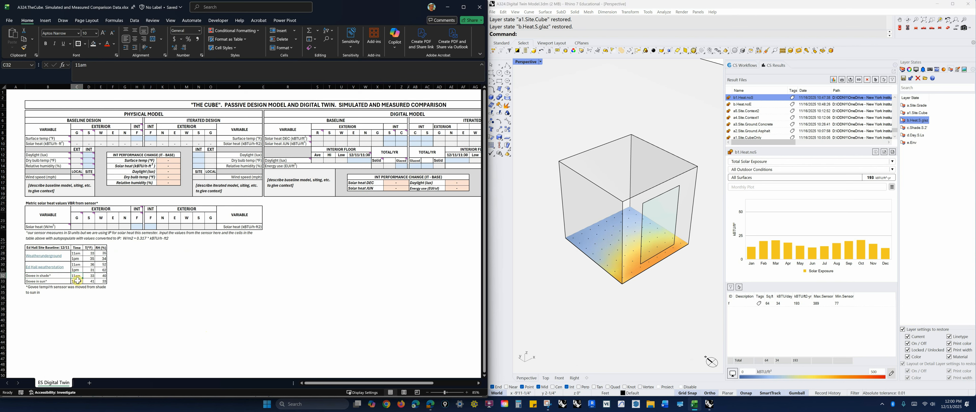
pyautogui.click(77, 324)
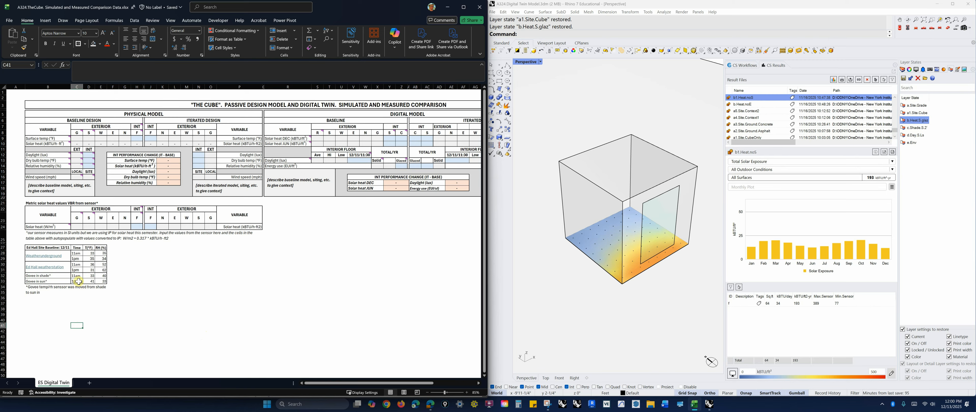
pyautogui.click(78, 348)
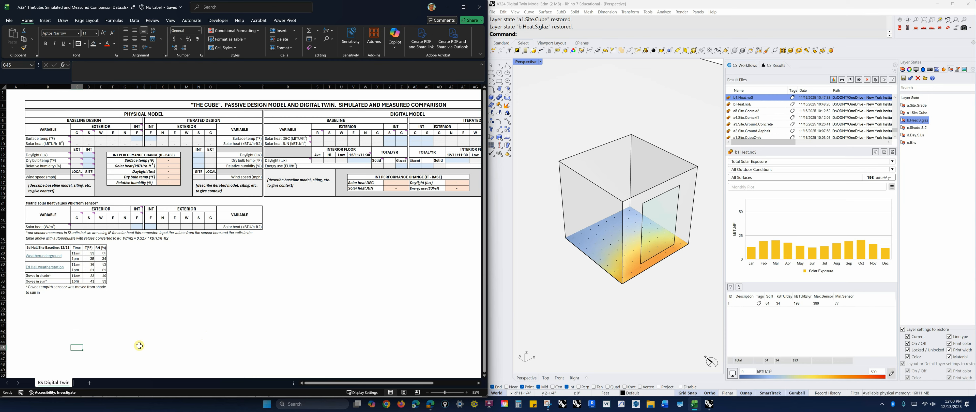
# - Compare the temperature and relative humidity readings of Weatherunderground, Ed Hall weatherstation and the Govee sensor
pyautogui.moveTo(102, 265); pyautogui.dragTo(102, 269)
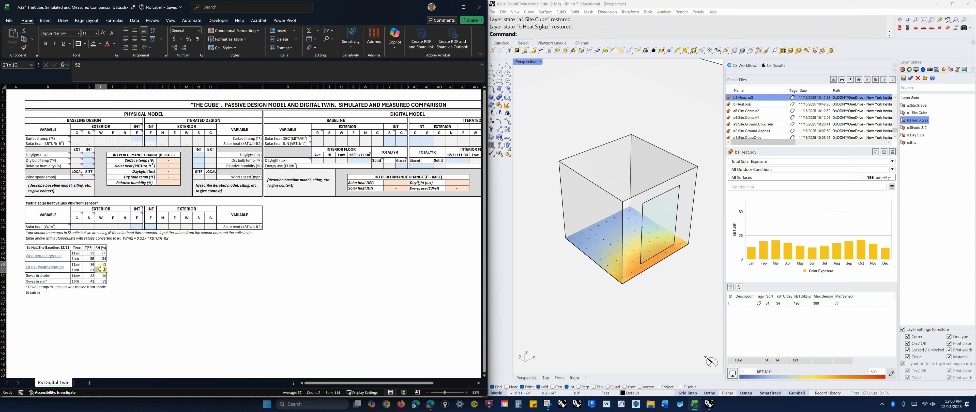
pyautogui.click(113, 337)
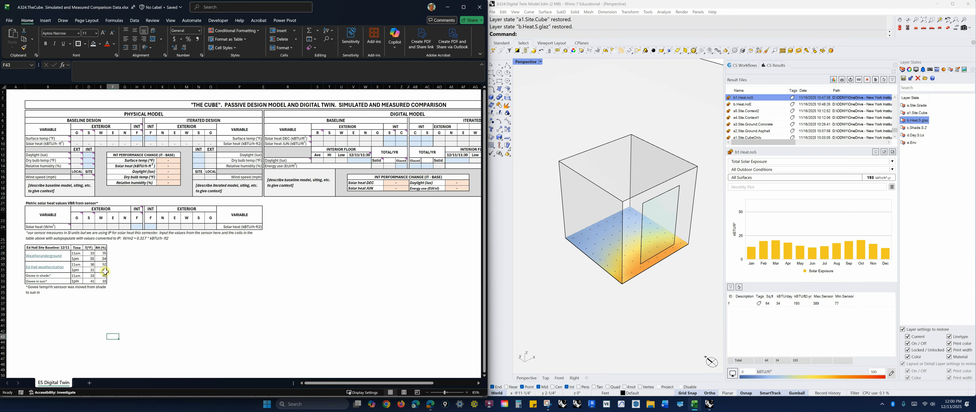
pyautogui.moveTo(104, 253); pyautogui.dragTo(104, 268)
pyautogui.click(134, 270)
pyautogui.moveTo(43, 254); pyautogui.dragTo(103, 259)
pyautogui.moveTo(38, 277); pyautogui.dragTo(103, 282)
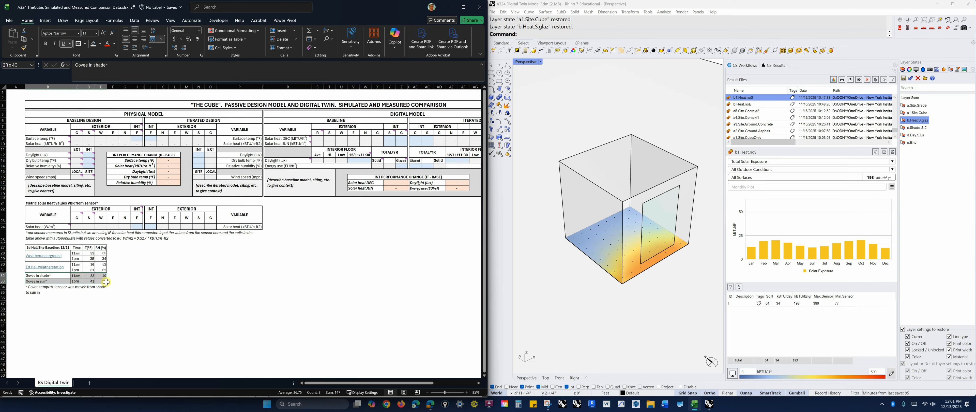
pyautogui.click(90, 338)
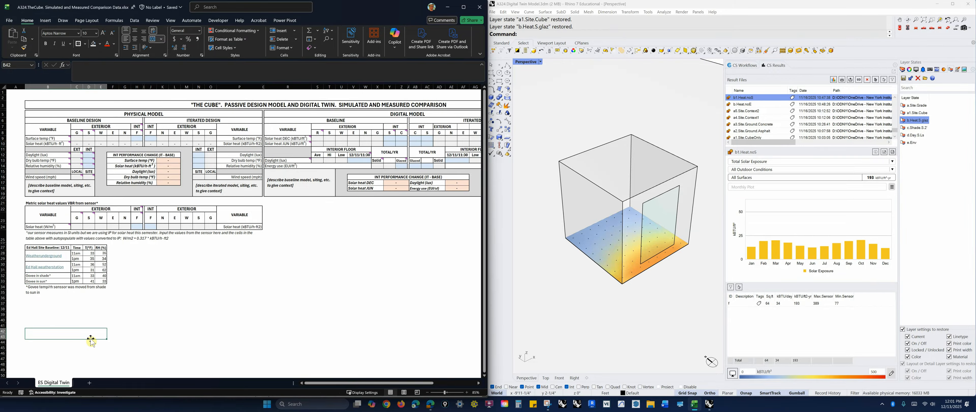
pyautogui.click(187, 348)
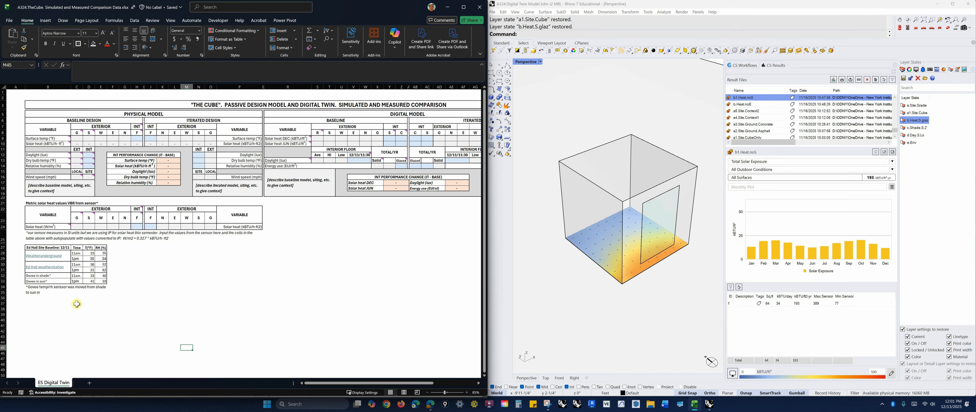
# - Examine the PHYSICAL MODEL table and its baseline surface temperature and daylight variable labels
pyautogui.moveTo(38, 114); pyautogui.dragTo(199, 189)
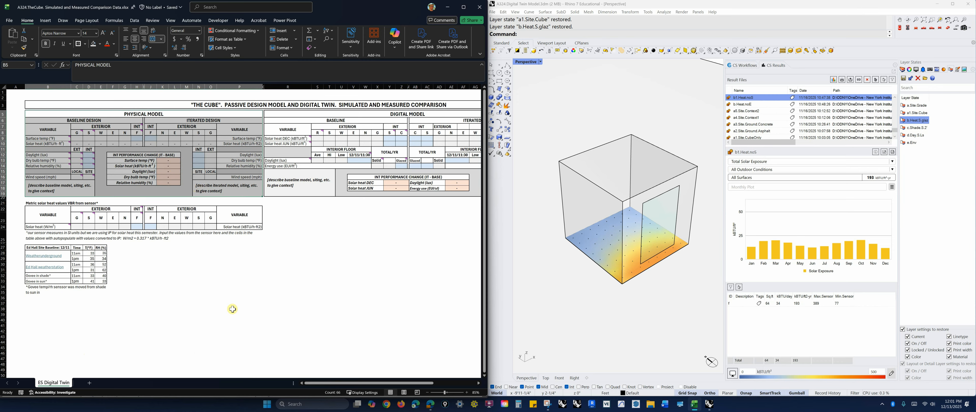
pyautogui.click(151, 287)
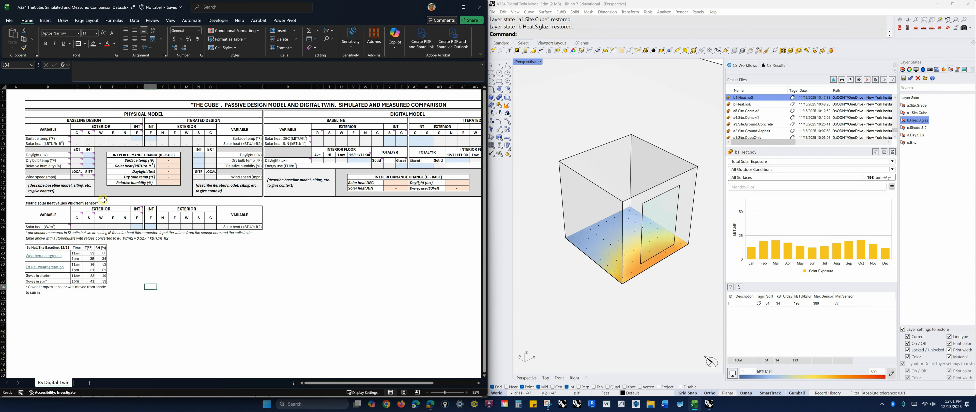
pyautogui.click(68, 138)
pyautogui.click(69, 155)
pyautogui.click(209, 297)
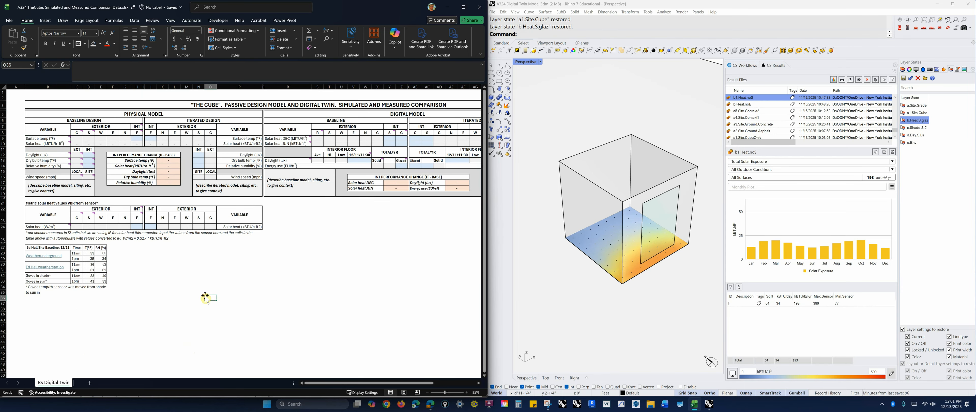
# - Examine the DIGITAL MODEL section and the full physical and digital comparison at 55% zoom
pyautogui.moveTo(312, 382); pyautogui.dragTo(347, 373)
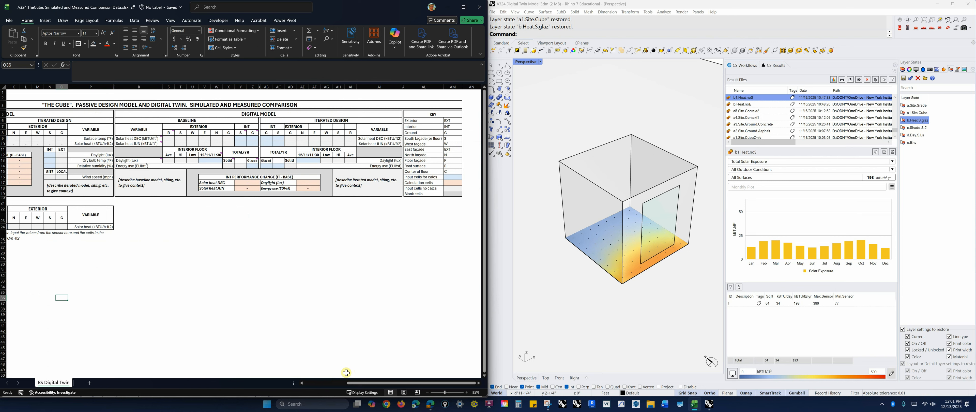
pyautogui.moveTo(446, 393); pyautogui.dragTo(445, 393)
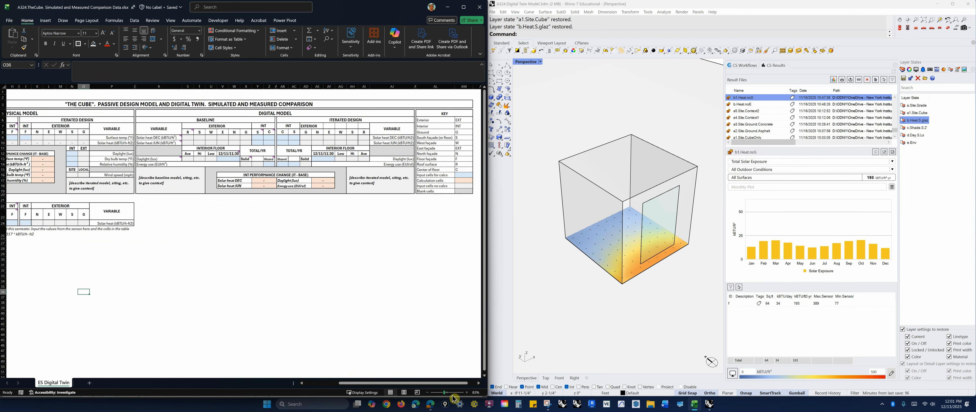
pyautogui.click(152, 286)
pyautogui.keyDown('ctrl'); pyautogui.scroll(-1, 225, 294); pyautogui.keyUp('ctrl')
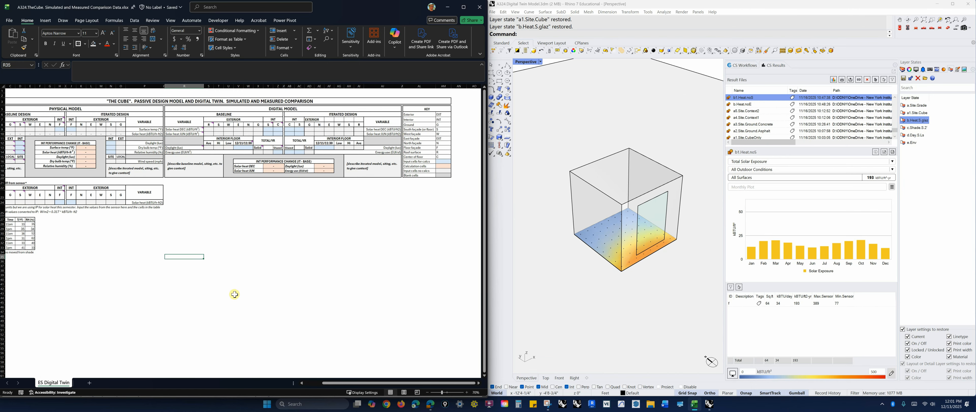
pyautogui.keyDown('ctrl'); pyautogui.scroll(-1, 235, 294); pyautogui.keyUp('ctrl')
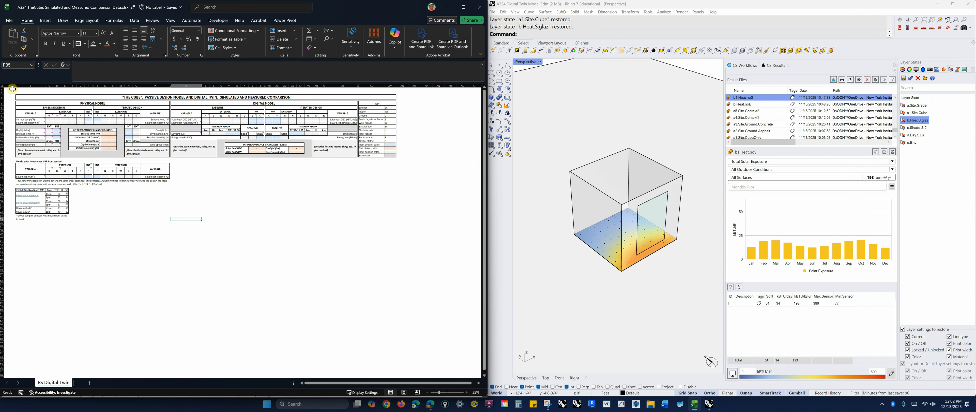
# - View the physical cube's photo in Google Photos, then return to the spreadsheet's PHYSICAL MODEL and DIGITAL MODEL sections
pyautogui.click(432, 406)
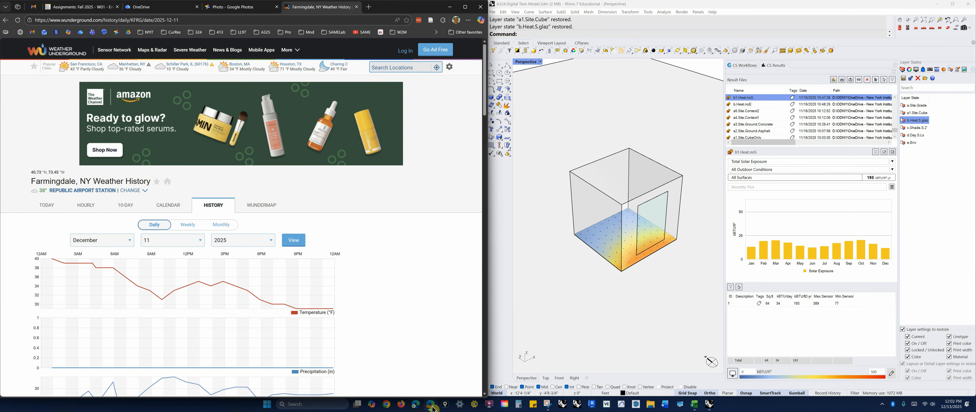
pyautogui.click(236, 7)
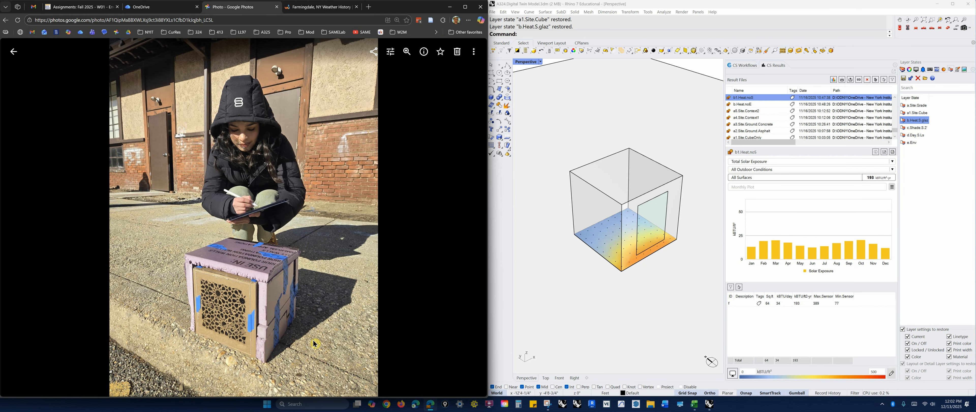
pyautogui.click(454, 8)
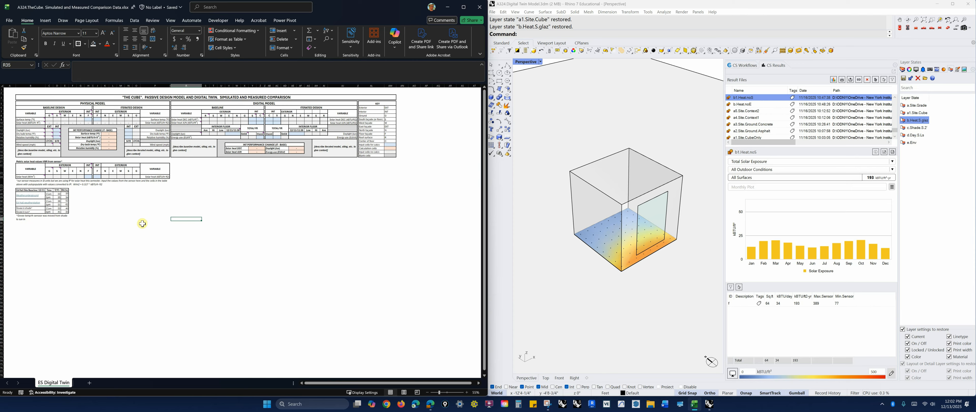
pyautogui.click(76, 104)
pyautogui.click(223, 105)
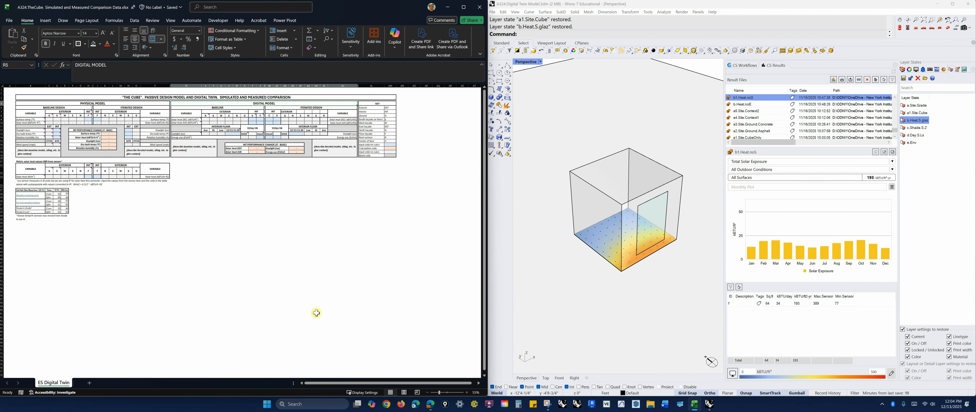
# - Examine the DIGITAL MODEL tables up close and show the Radiation Map workflow settings in Rhino
pyautogui.keyDown('ctrl'); pyautogui.scroll(1, 252, 100); pyautogui.keyUp('ctrl')
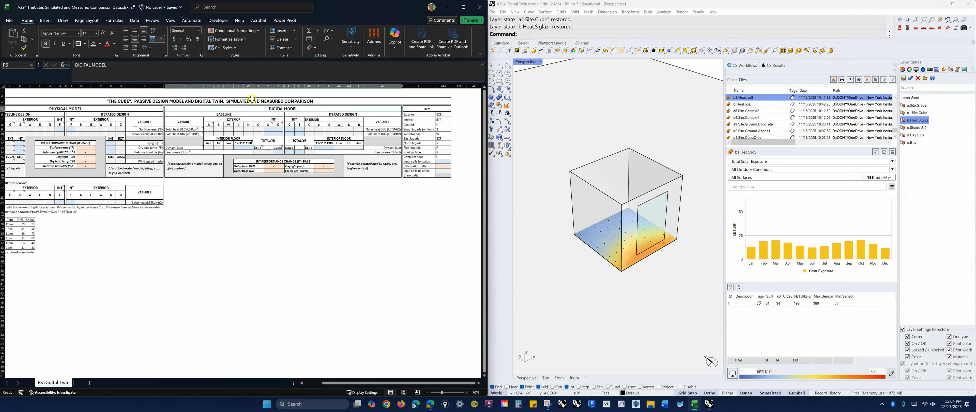
pyautogui.keyDown('ctrl'); pyautogui.scroll(1, 401, 108); pyautogui.keyUp('ctrl')
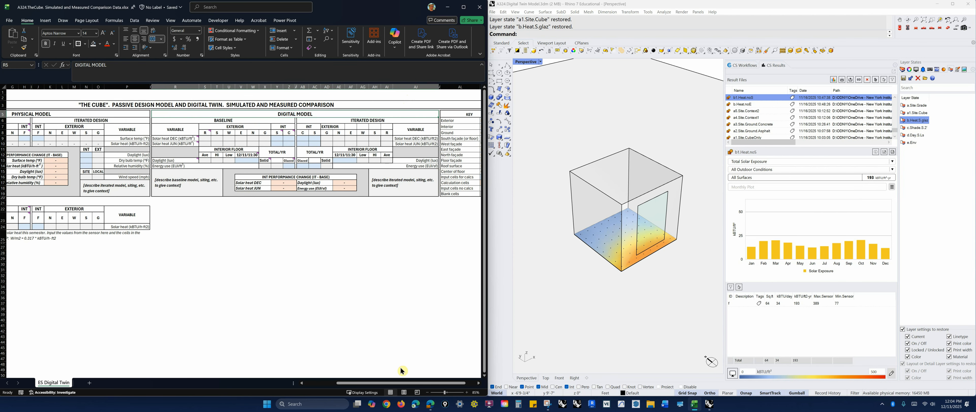
pyautogui.moveTo(393, 381); pyautogui.dragTo(417, 381)
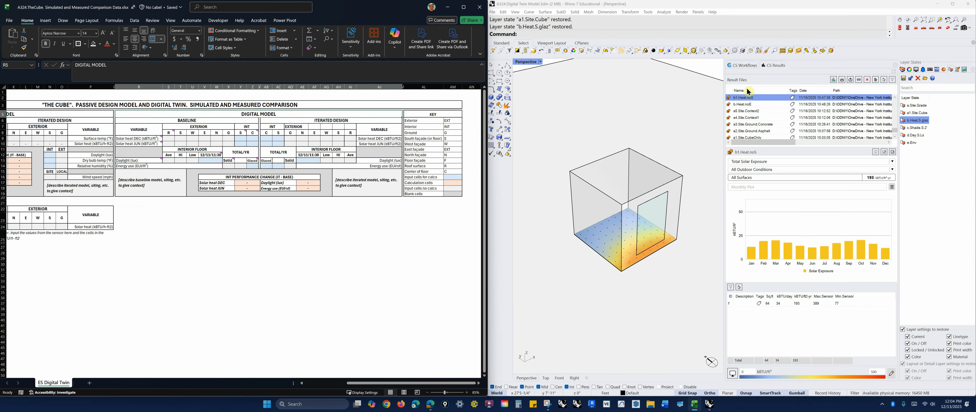
pyautogui.click(744, 66)
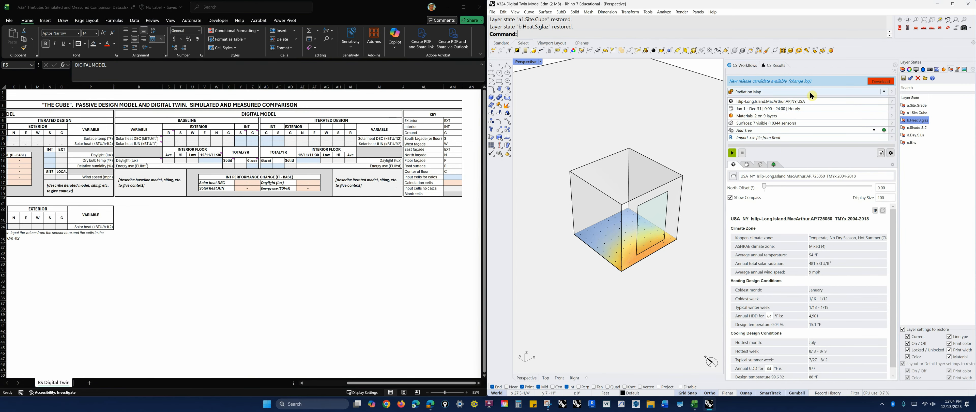
# - Switch the simulation workflow to Site Analysis and display the 3D sun path settings around the cube
pyautogui.click(884, 92)
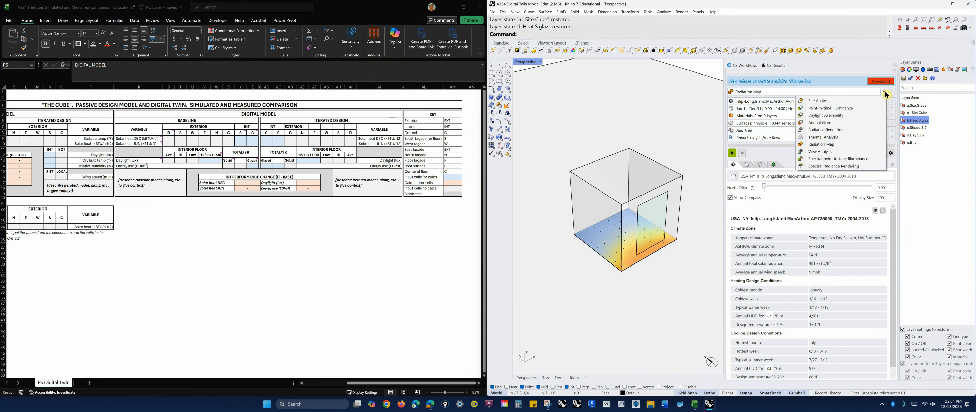
pyautogui.click(819, 101)
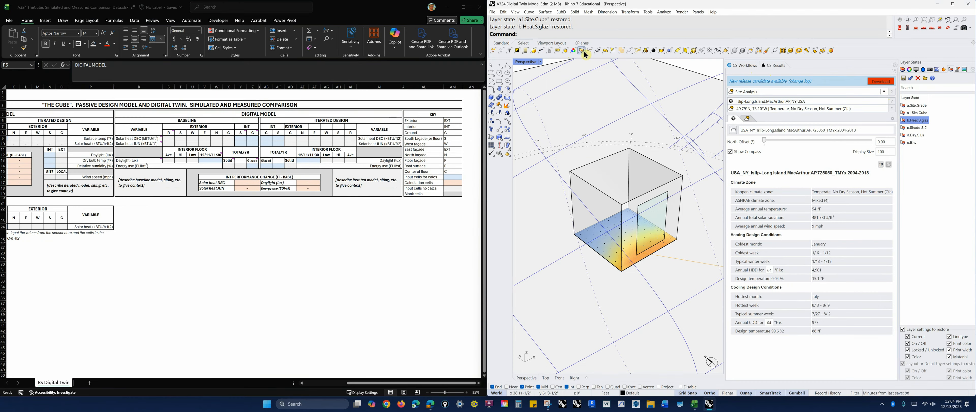
pyautogui.click(502, 50)
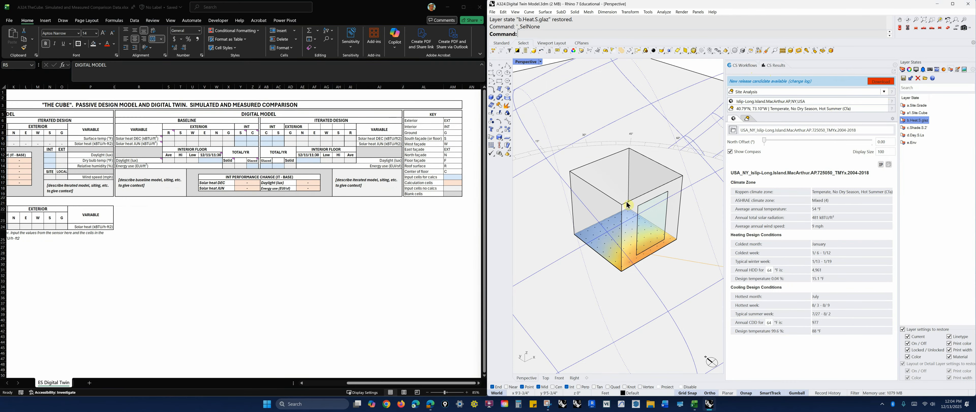
pyautogui.scroll(-2, 627, 198)
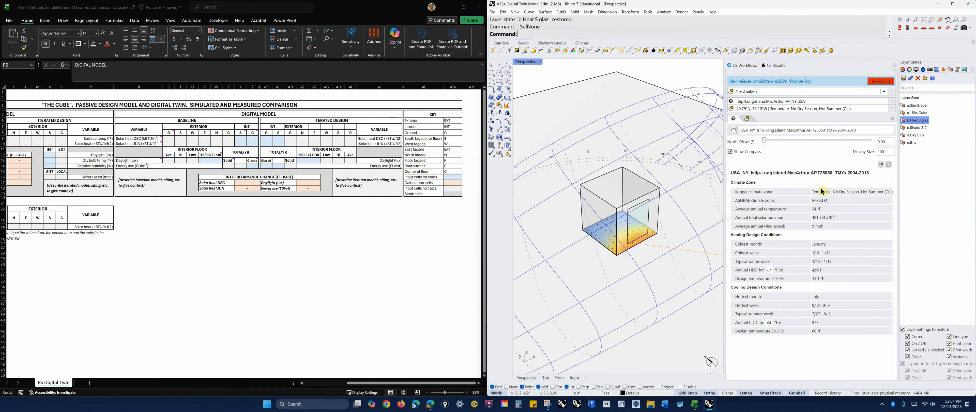
pyautogui.click(747, 119)
pyautogui.moveTo(660, 250); pyautogui.dragTo(676, 230, button='right')
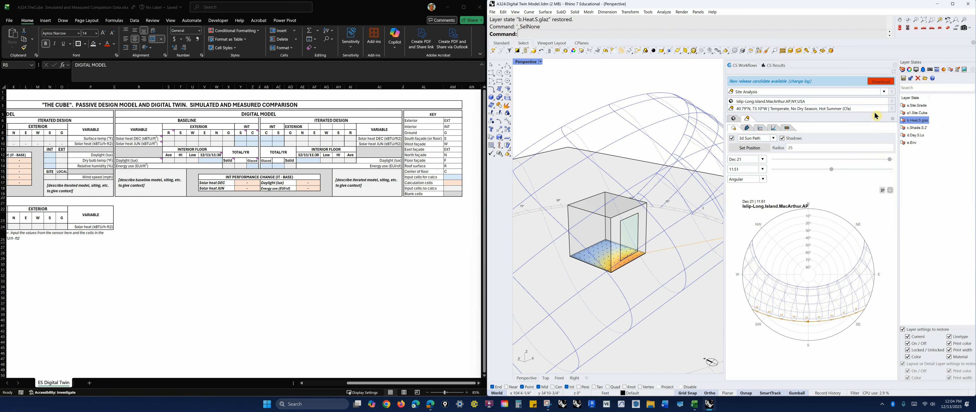
# - Clear the radiation result displayed on the cube's floor and return to the Site Analysis sun path settings
pyautogui.click(773, 65)
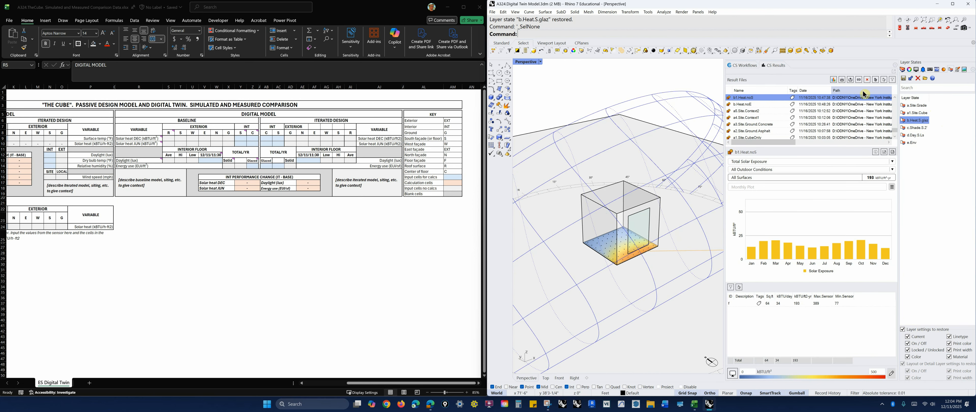
pyautogui.click(862, 90)
pyautogui.click(748, 67)
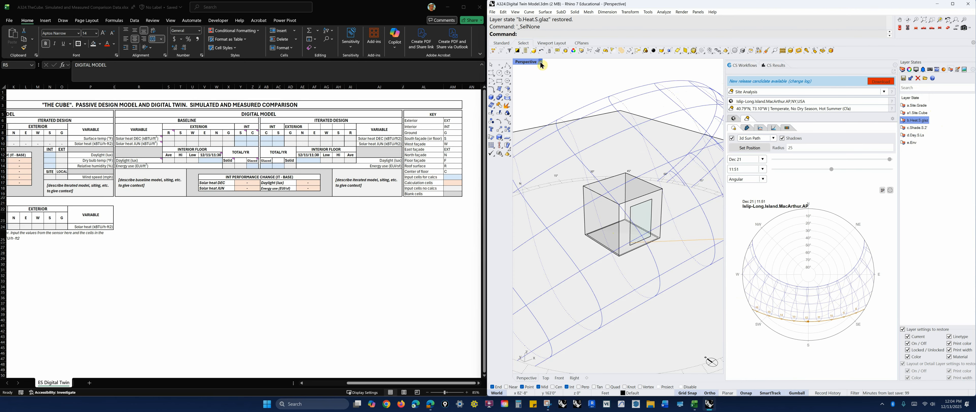
# - Show the cube opaque with cast shadows under the 3D sun path and set the sun to Aug 16 at 11:55
pyautogui.click(783, 138)
pyautogui.click(732, 138)
pyautogui.scroll(6, 650, 249)
pyautogui.scroll(-3, 593, 259)
pyautogui.press('Escape')
pyautogui.scroll(-6, 663, 254)
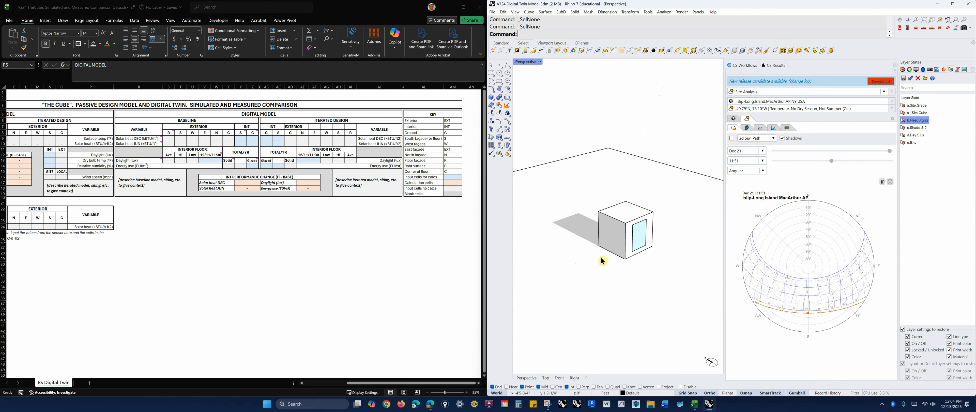
pyautogui.click(732, 139)
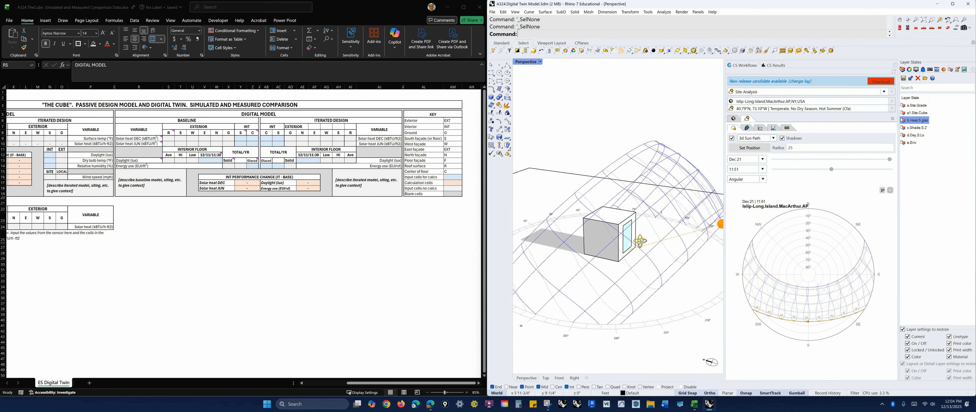
pyautogui.moveTo(833, 170)
pyautogui.mouseDown()
pyautogui.moveTo(875, 161)
pyautogui.moveTo(848, 161)
pyautogui.mouseUp()
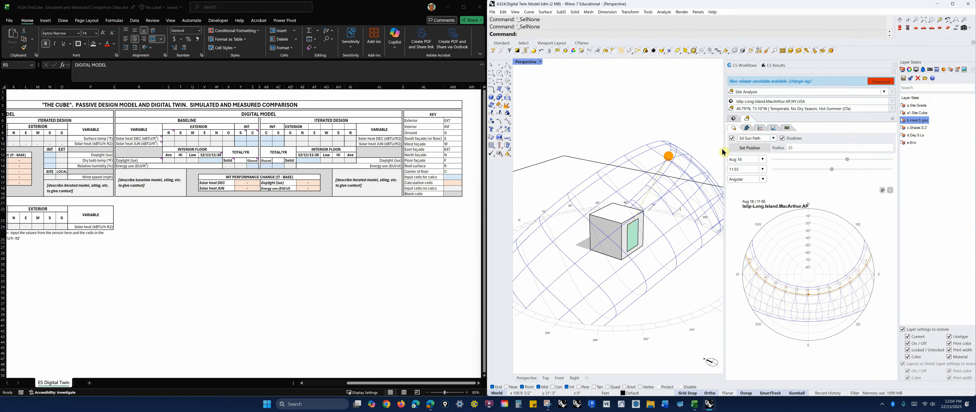
# - Switch the workflow to Radiation Map and restore the a.Site.Grade layer state
pyautogui.click(884, 92)
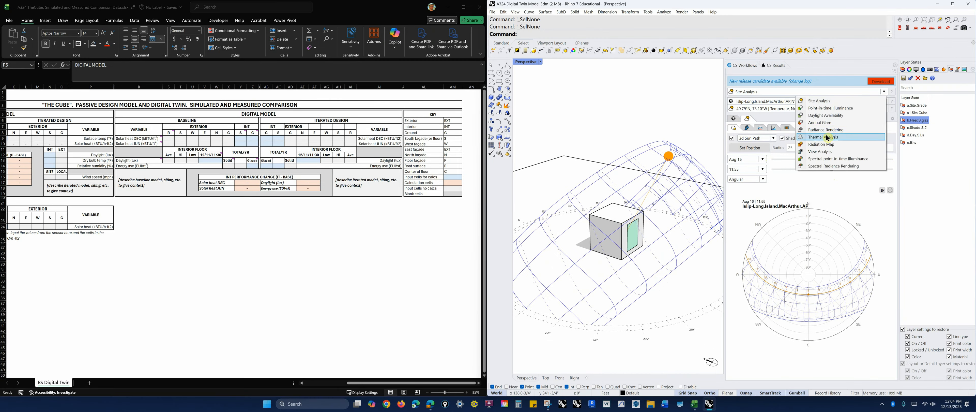
pyautogui.click(821, 144)
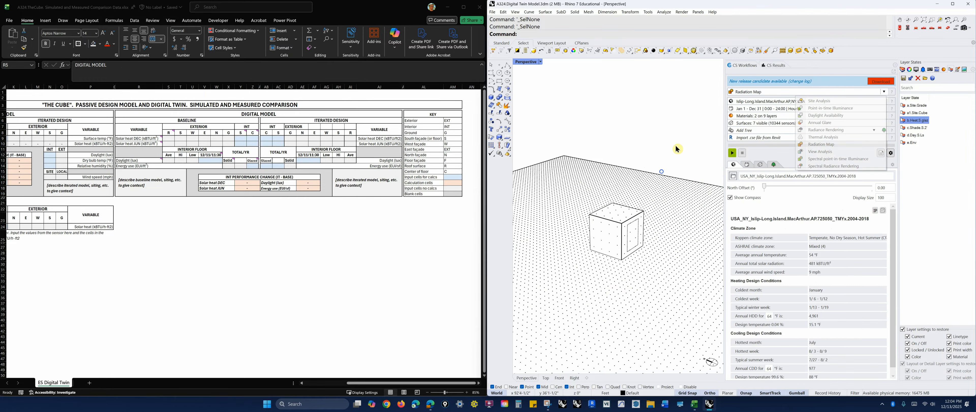
pyautogui.click(773, 64)
pyautogui.doubleClick(915, 105)
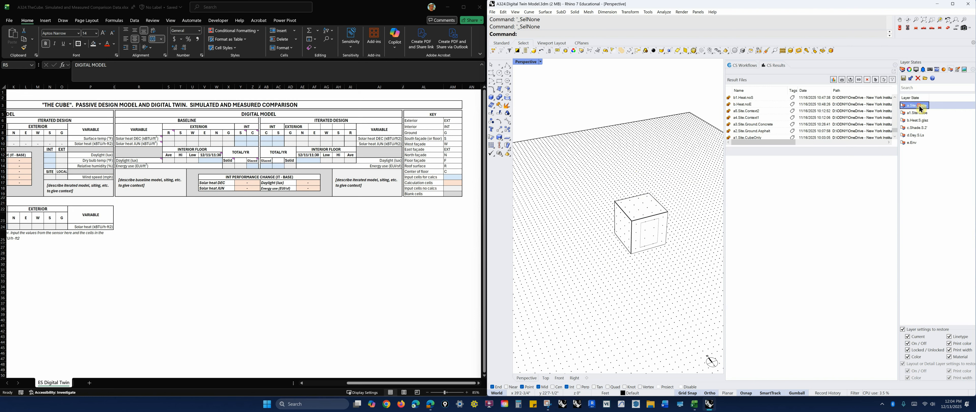
pyautogui.moveTo(676, 243); pyautogui.dragTo(660, 201, button='right')
pyautogui.click(741, 65)
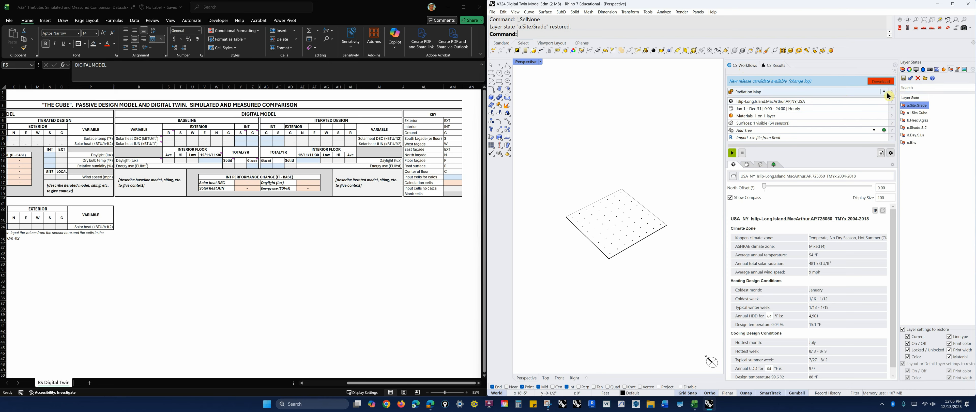
# - Show the model's layer list and collapse the Site and Massing layer groups
pyautogui.click(903, 70)
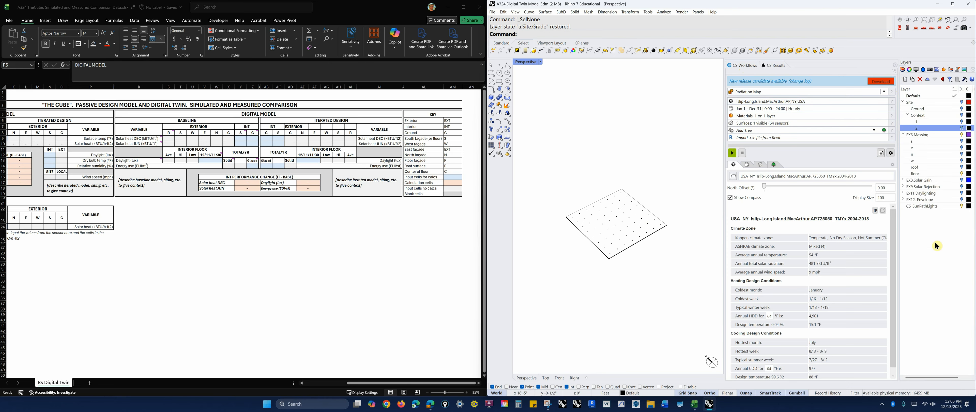
pyautogui.click(902, 102)
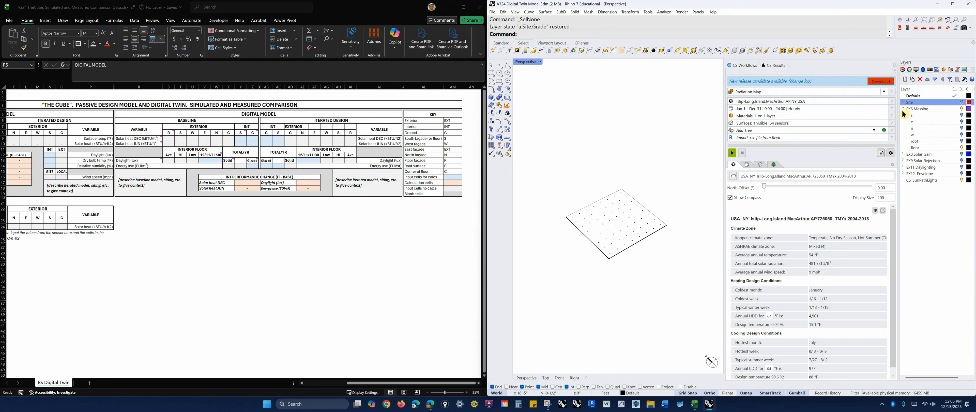
pyautogui.click(903, 108)
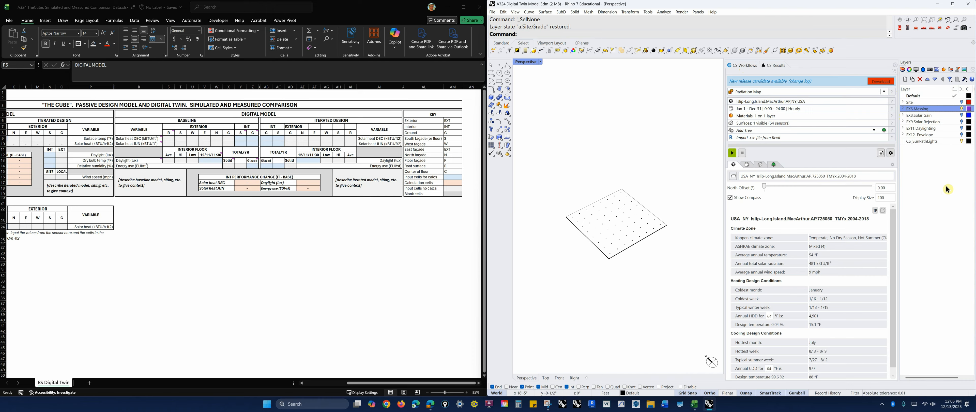
pyautogui.moveTo(630, 272); pyautogui.dragTo(605, 261, button='right')
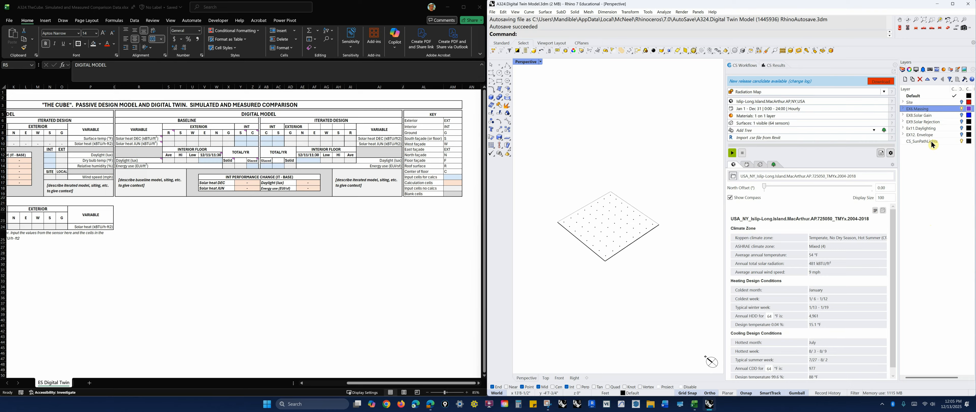
pyautogui.moveTo(597, 273)
pyautogui.mouseDown(button='right')
pyautogui.moveTo(588, 258)
pyautogui.moveTo(561, 263)
pyautogui.mouseUp(button='right')
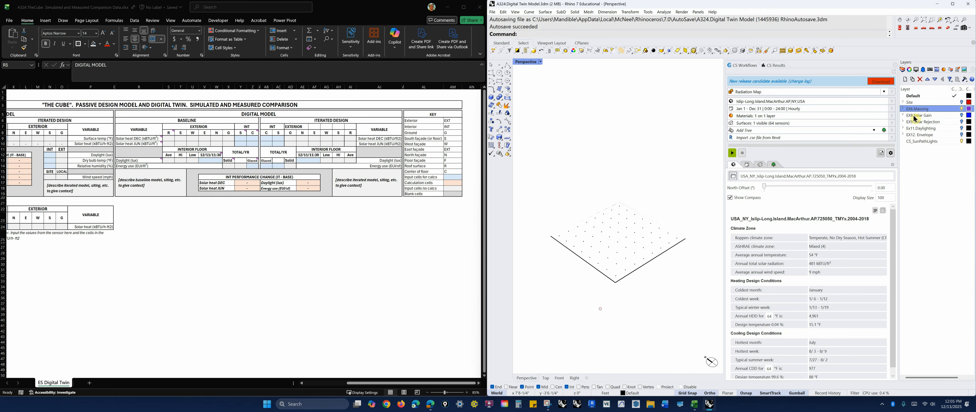
# - Examine the spreadsheet's PHYSICAL MODEL tables and the surface temperature comment, and compare them with the DIGITAL MODEL tables
pyautogui.press('ctrl')
pyautogui.moveTo(376, 385); pyautogui.dragTo(253, 386)
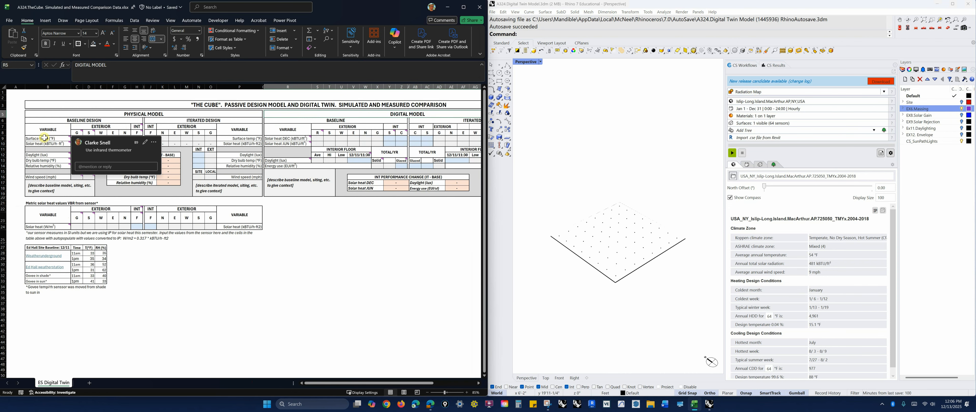
pyautogui.click(166, 296)
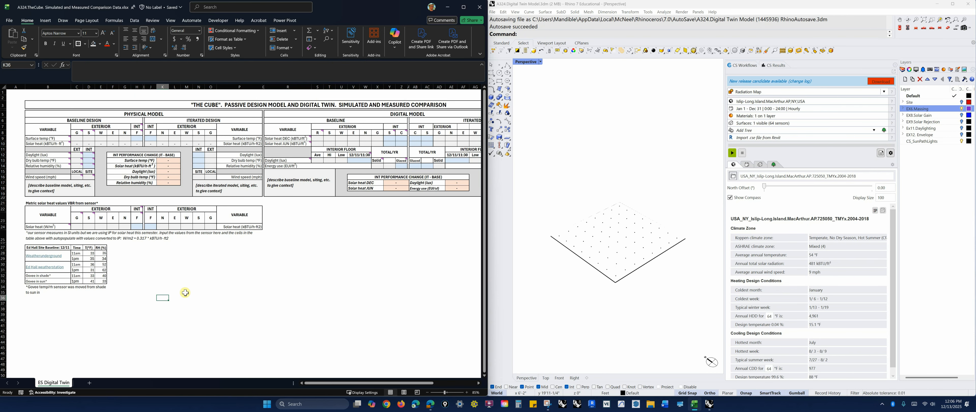
pyautogui.moveTo(313, 383); pyautogui.dragTo(355, 383)
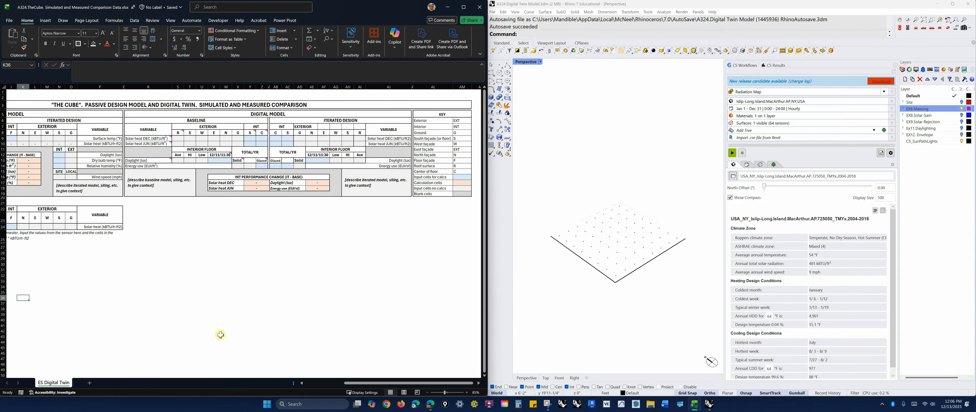
pyautogui.moveTo(352, 383); pyautogui.dragTo(242, 382)
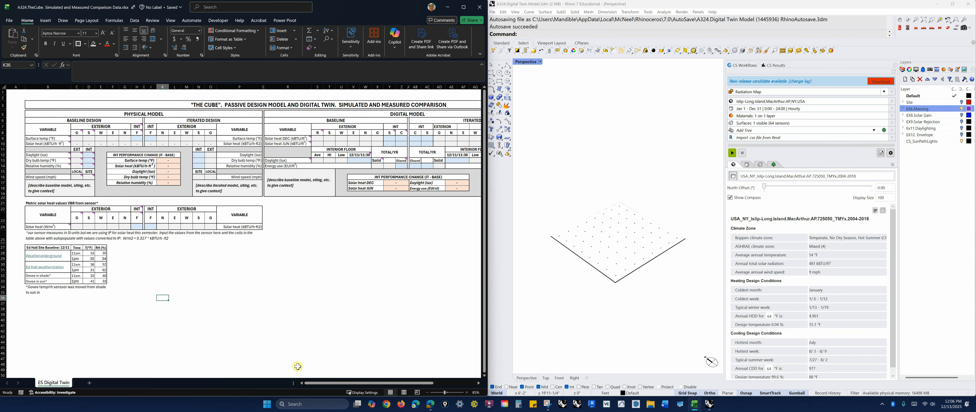
# - Read the comment on choosing sensors for the exterior surfaces in the DIGITAL MODEL baseline table
pyautogui.moveTo(311, 384); pyautogui.dragTo(358, 383)
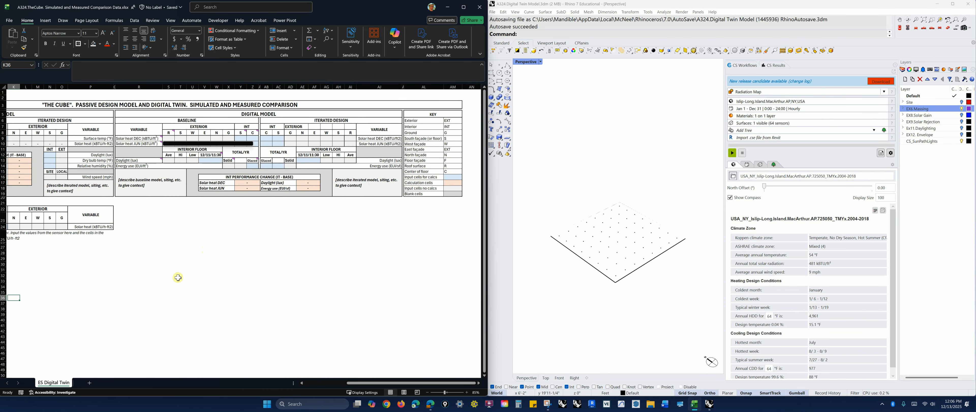
pyautogui.moveTo(150, 140)
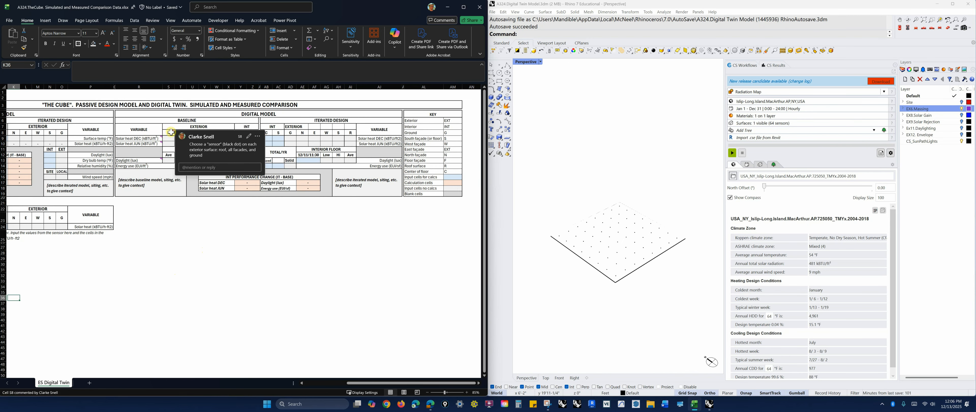
pyautogui.click(193, 266)
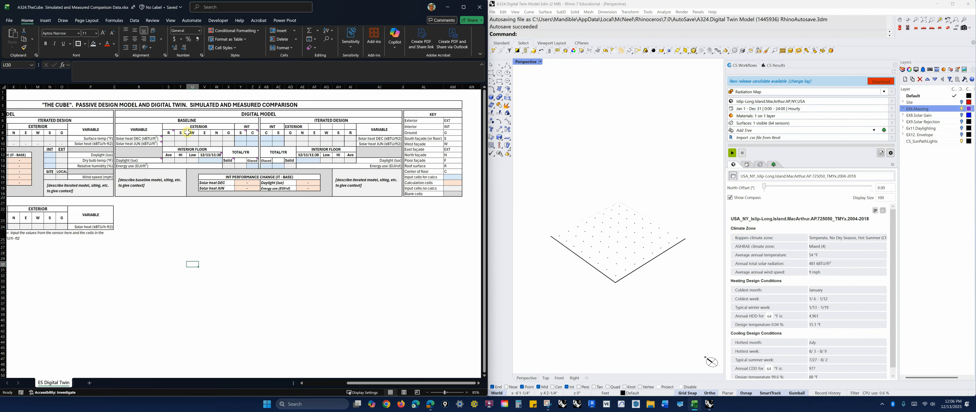
pyautogui.moveTo(170, 132)
# - Expand the Site layer group in Rhino and turn on the visibility of its Ground and Context sublayers
pyautogui.click(773, 65)
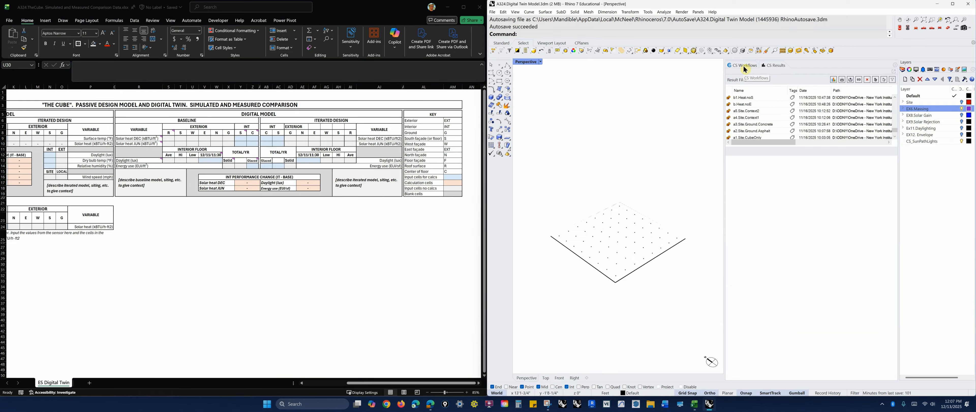
pyautogui.click(962, 102)
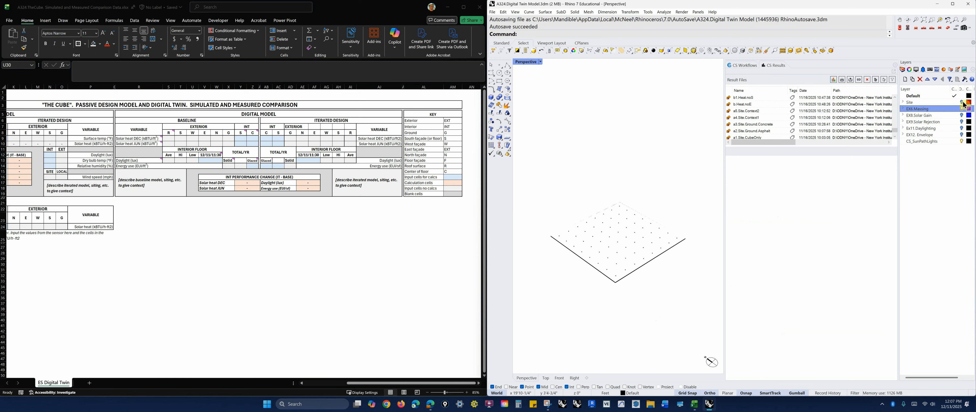
pyautogui.click(903, 102)
pyautogui.click(961, 115)
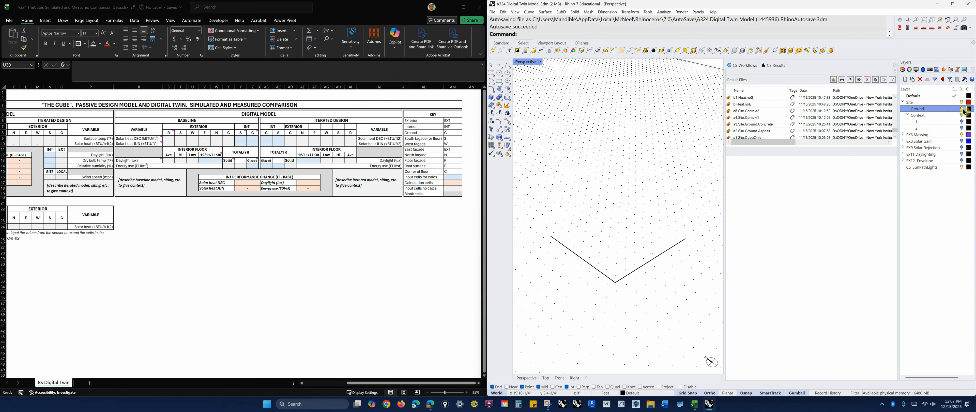
pyautogui.scroll(-7, 636, 207)
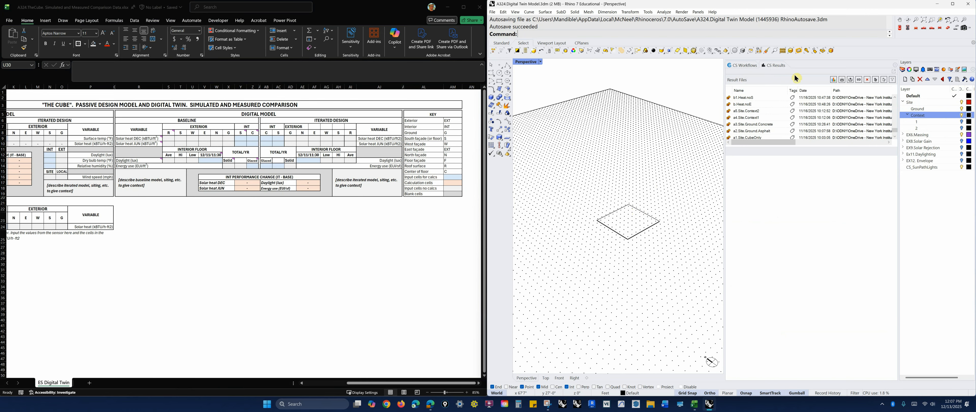
# - Switch the workflow to Site Analysis, turn off the 3D sun path and shadows, and set the Perspective viewport's display mode
pyautogui.click(742, 65)
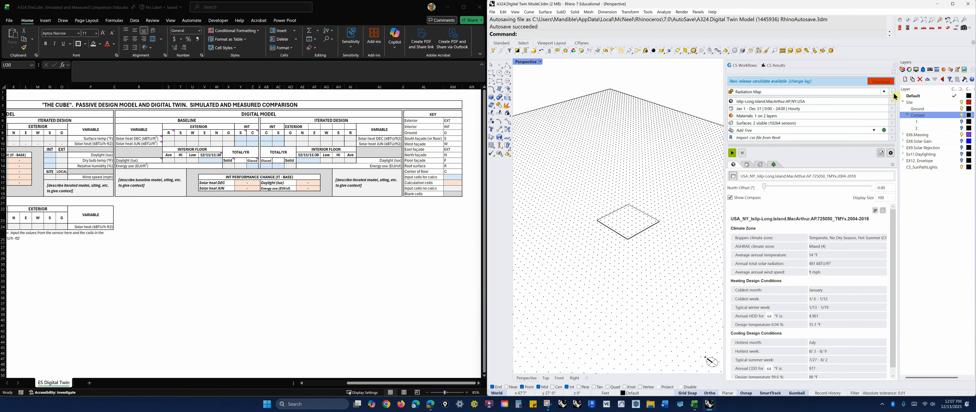
pyautogui.click(884, 92)
pyautogui.click(829, 110)
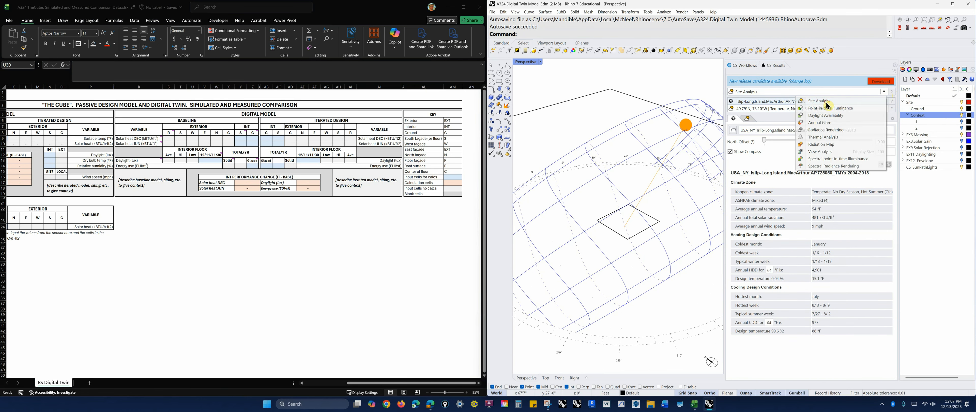
pyautogui.click(747, 118)
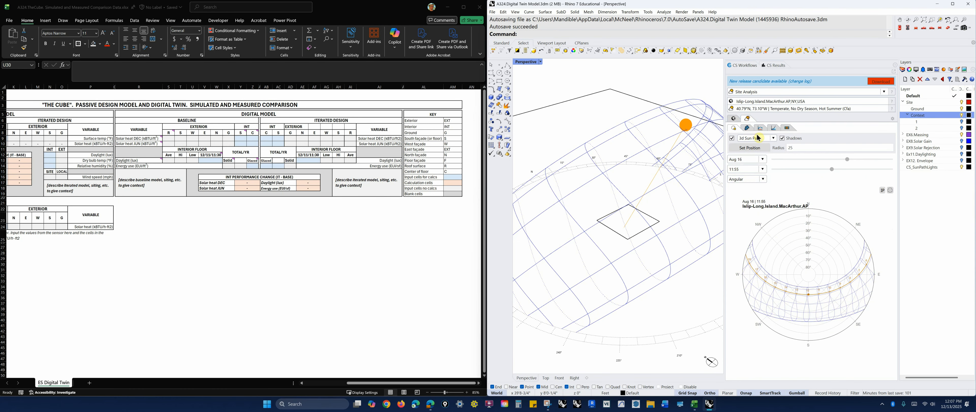
pyautogui.click(733, 139)
pyautogui.click(782, 138)
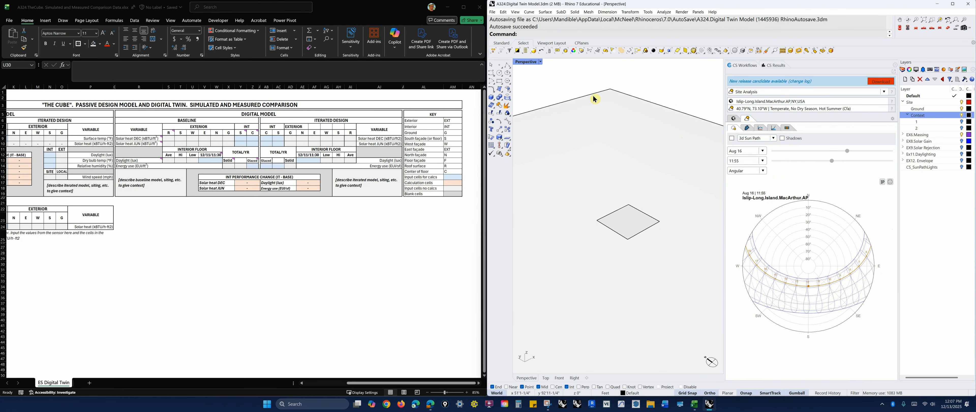
pyautogui.click(541, 63)
pyautogui.click(529, 109)
pyautogui.moveTo(690, 181); pyautogui.dragTo(709, 170, button='right')
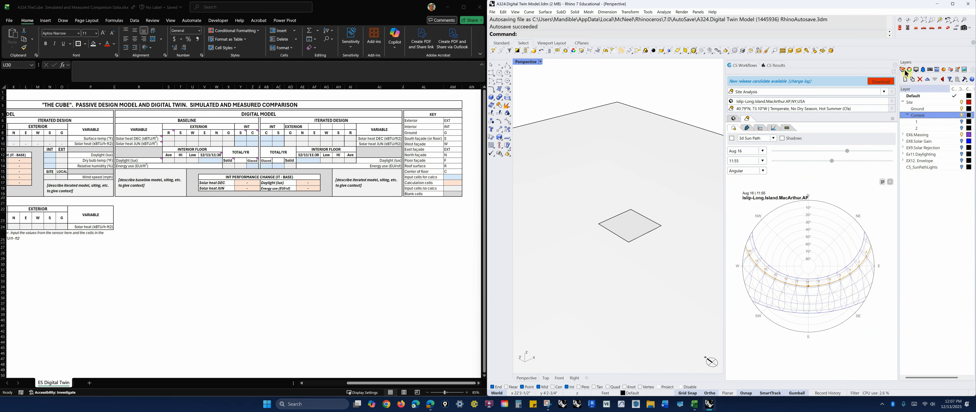
# - Toggle the visibility of Context sublayer 1 and restore the saved layer state a1.Site.Cube
pyautogui.click(962, 121)
pyautogui.click(962, 122)
pyautogui.click(958, 73)
pyautogui.doubleClick(917, 113)
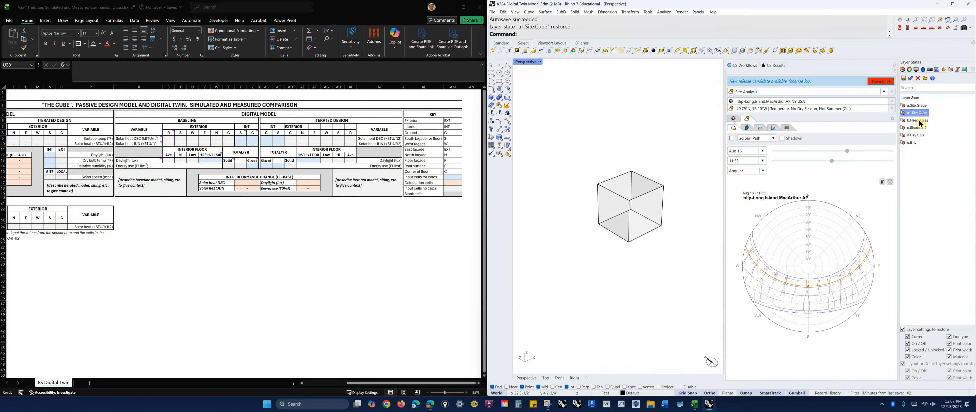
# - Turn on the Ground layer around the cube and preview Context sublayers 1 and 2, leaving both sublayers off
pyautogui.click(902, 70)
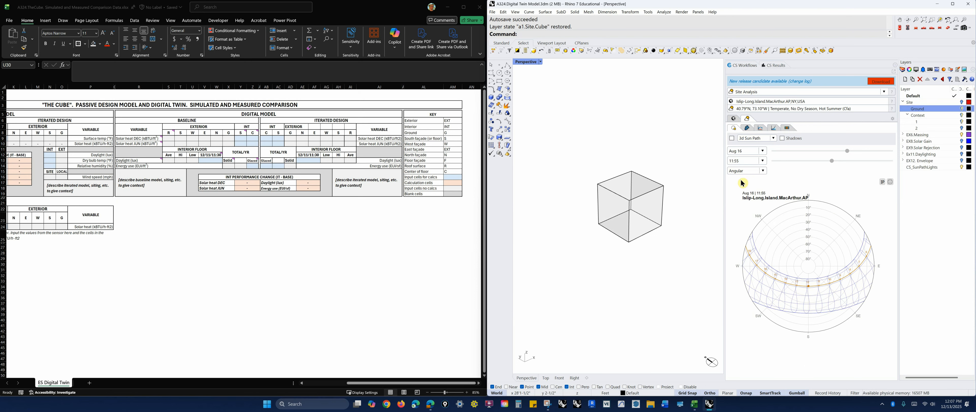
pyautogui.click(962, 109)
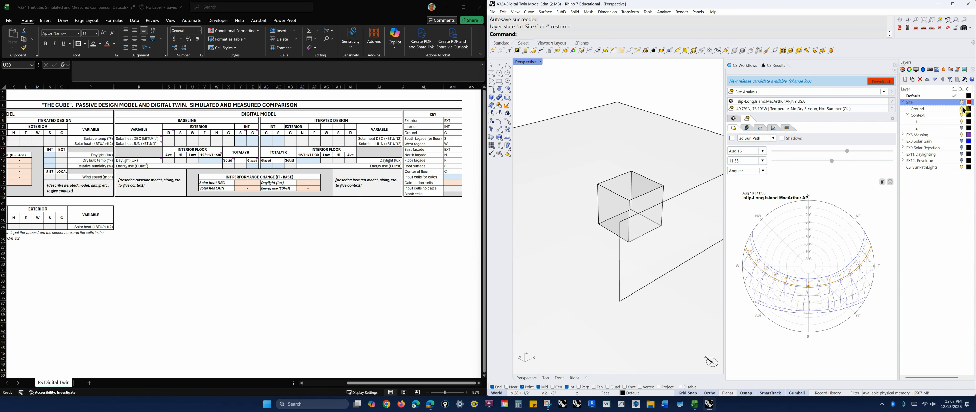
pyautogui.click(962, 122)
pyautogui.moveTo(661, 243); pyautogui.dragTo(671, 228, button='right')
pyautogui.click(962, 122)
pyautogui.moveTo(645, 293)
pyautogui.mouseDown(button='right')
pyautogui.moveTo(655, 299)
pyautogui.moveTo(651, 285)
pyautogui.moveTo(633, 291)
pyautogui.mouseUp(button='right')
pyautogui.click(961, 128)
pyautogui.click(961, 122)
pyautogui.click(962, 128)
pyautogui.moveTo(720, 258); pyautogui.dragTo(672, 249, button='right')
pyautogui.scroll(3, 667, 243)
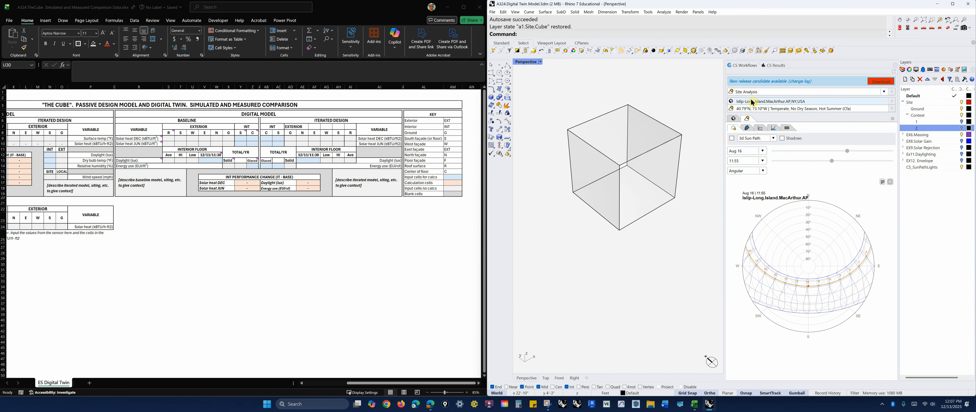
# - Compare the saved radiation results a.Site.Grade, a1.Site.CubeOnly and a4.Site.Context1 on the cube
pyautogui.click(773, 66)
pyautogui.moveTo(786, 156); pyautogui.dragTo(790, 235)
pyautogui.click(751, 226)
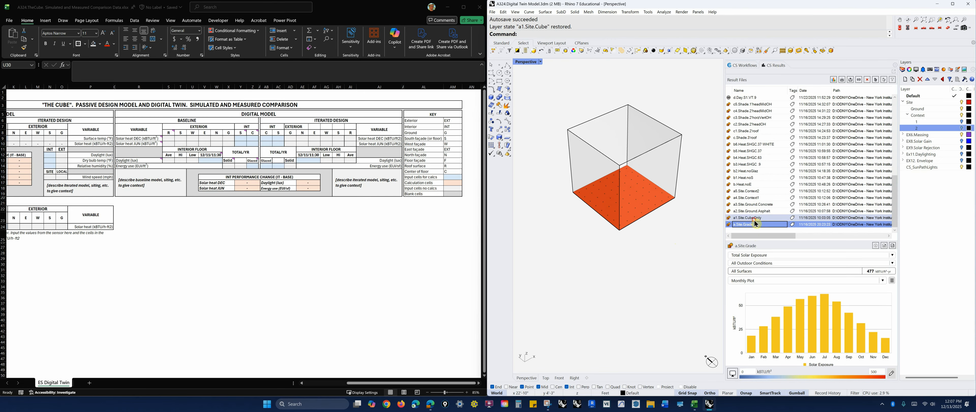
pyautogui.click(754, 219)
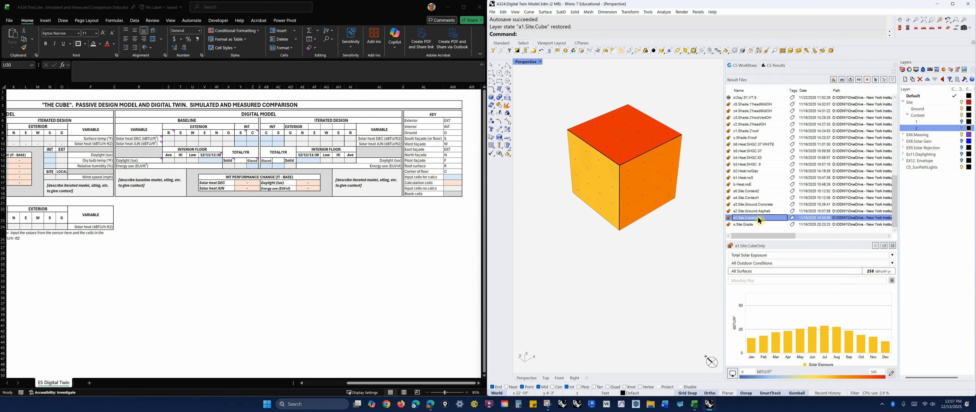
pyautogui.click(758, 198)
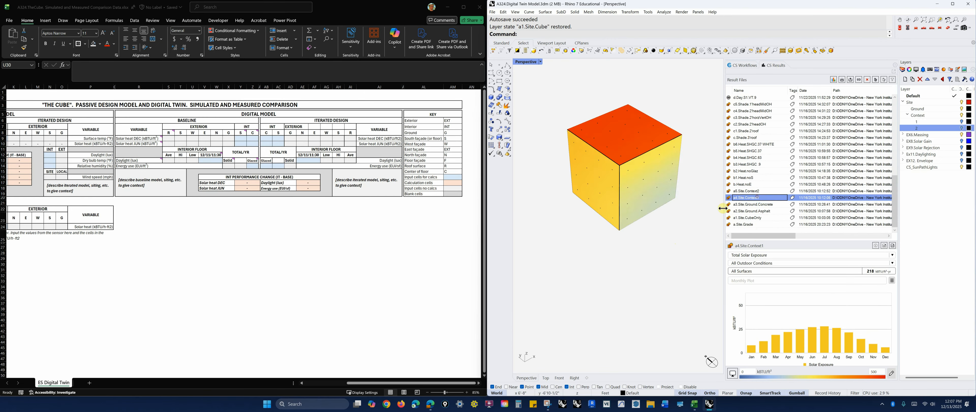
# - Show Context sublayers 1 and 2 to examine the a5.Site.Context2 radiation result on the cube, and hide both sublayers again
pyautogui.click(962, 122)
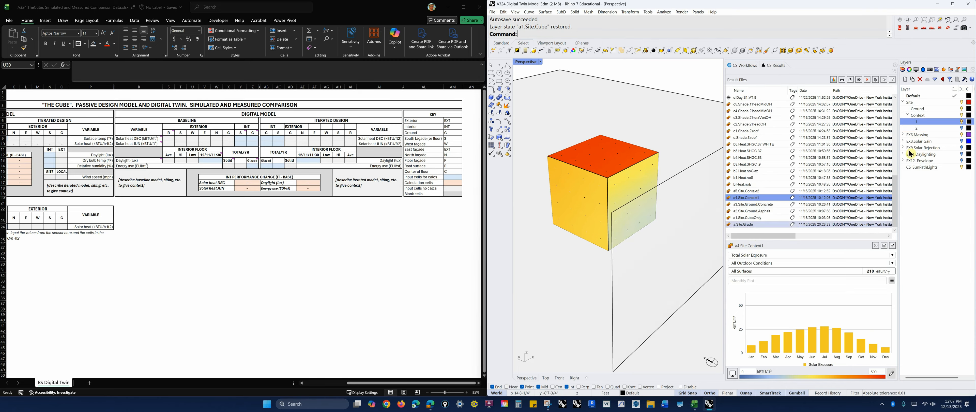
pyautogui.click(961, 129)
pyautogui.click(758, 190)
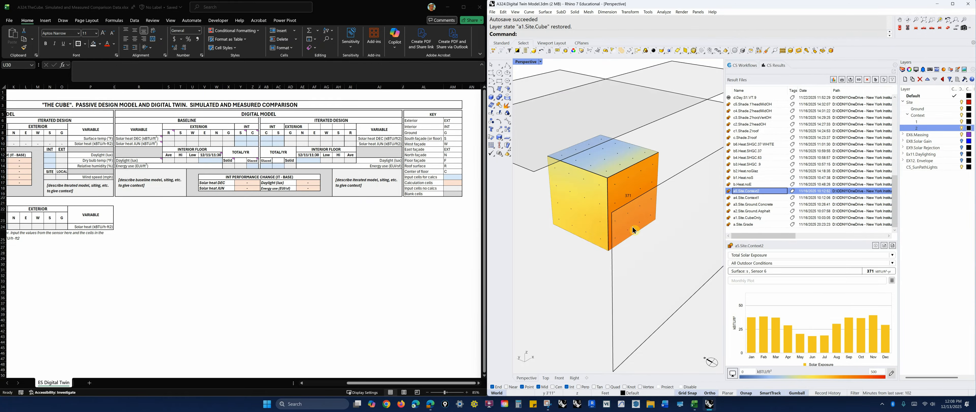
pyautogui.moveTo(632, 227); pyautogui.dragTo(634, 197, button='right')
pyautogui.moveTo(564, 237); pyautogui.dragTo(560, 232, button='right')
pyautogui.click(962, 127)
pyautogui.click(961, 122)
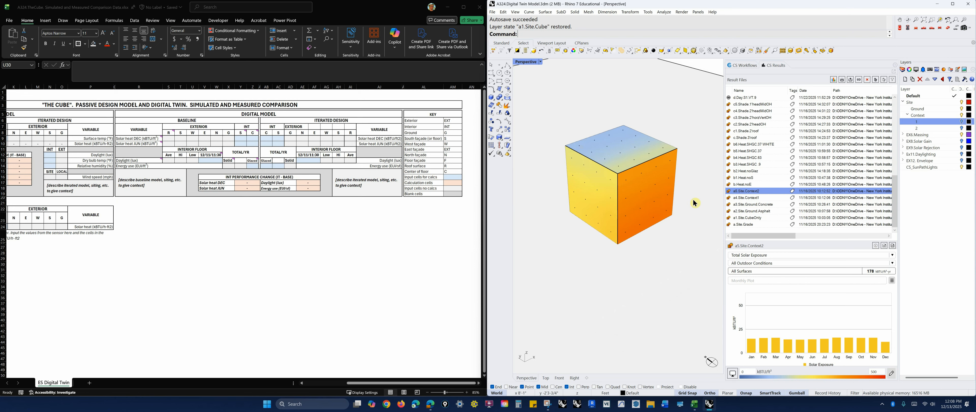
pyautogui.moveTo(679, 206); pyautogui.dragTo(673, 217, button='right')
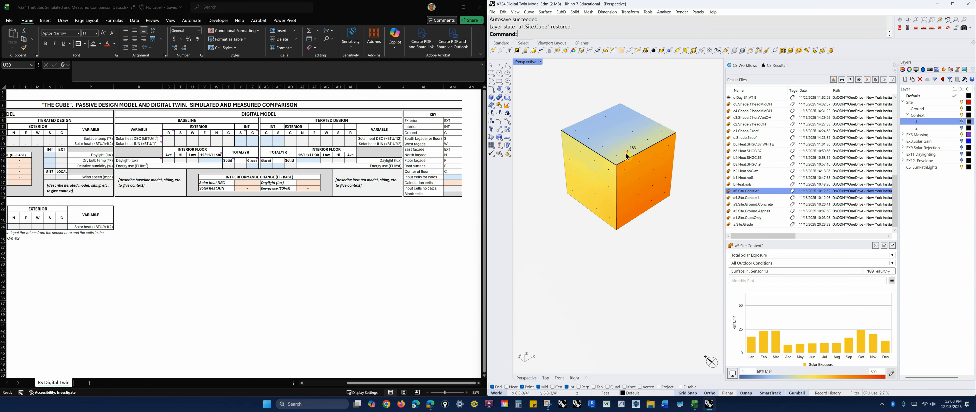
pyautogui.scroll(2, 634, 143)
pyautogui.moveTo(631, 142); pyautogui.dragTo(680, 285, button='right')
# - Display the a.Site.Grade radiation result and restore the matching a.Site.Grade layer state
pyautogui.click(751, 224)
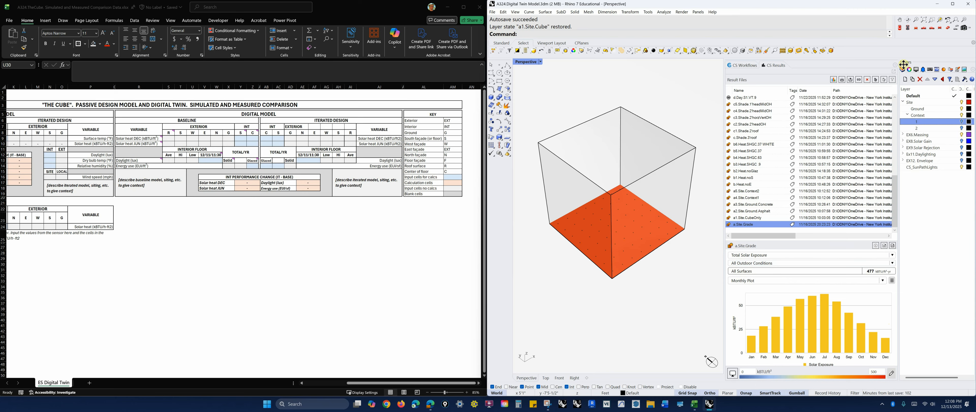
pyautogui.click(957, 71)
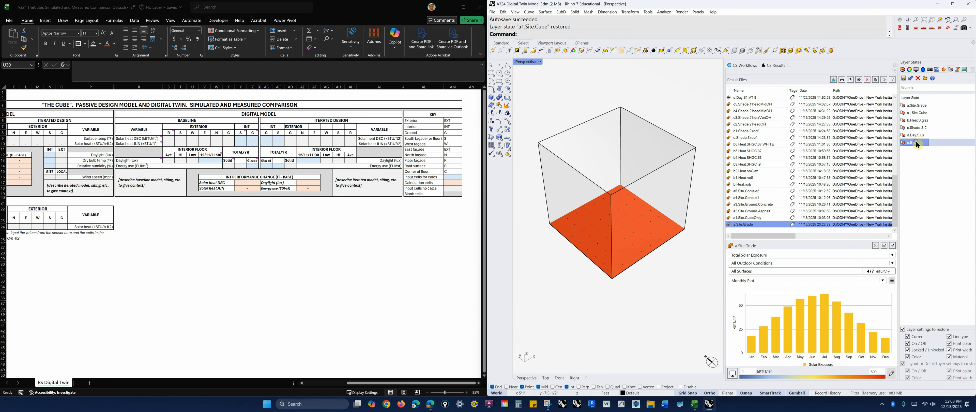
pyautogui.click(920, 106)
pyautogui.doubleClick(922, 109)
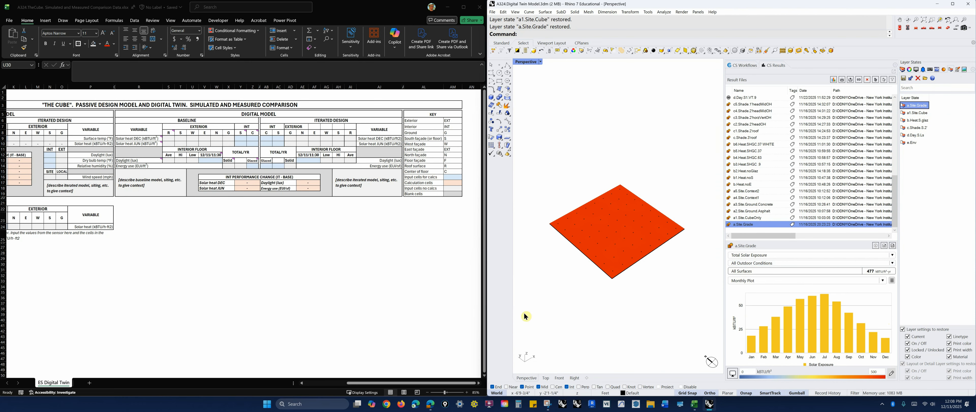
# - Compare the radiation legend's upper limit with the annual total solar radiation in the site's weather data, and return to the a.Site.Grade result
pyautogui.click(875, 370)
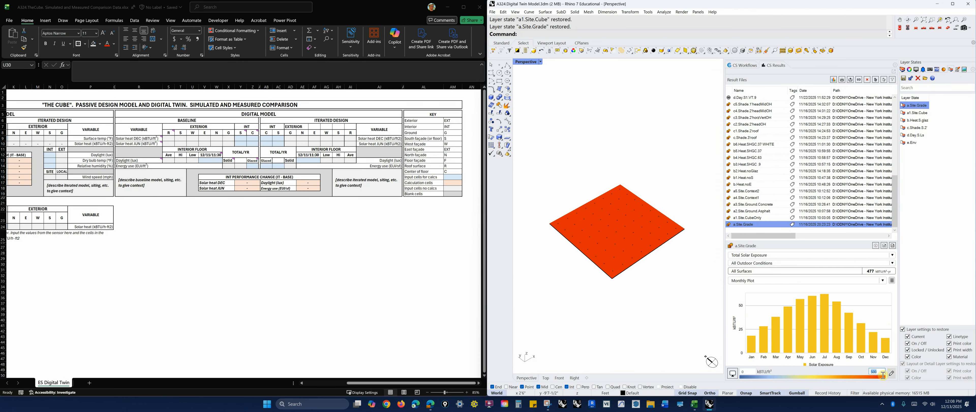
pyautogui.press('BackSpace')
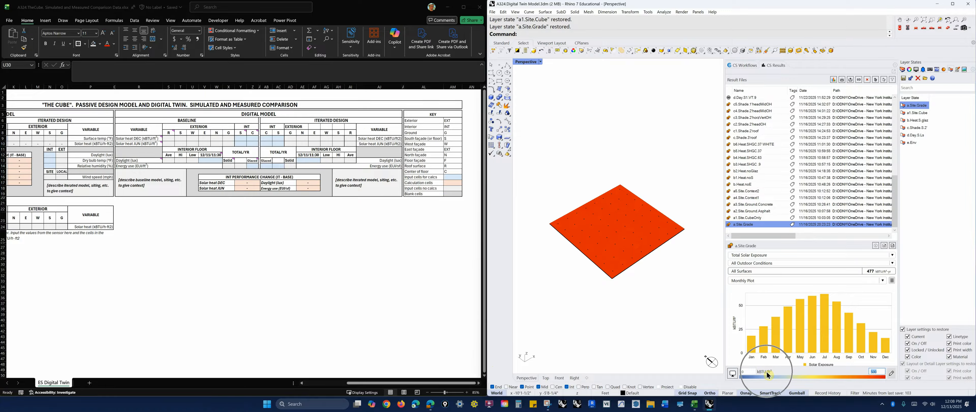
pyautogui.click(745, 66)
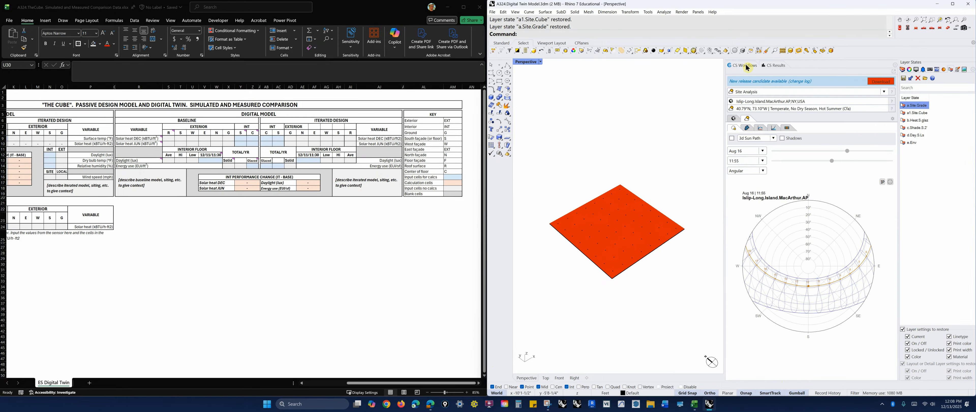
pyautogui.click(733, 119)
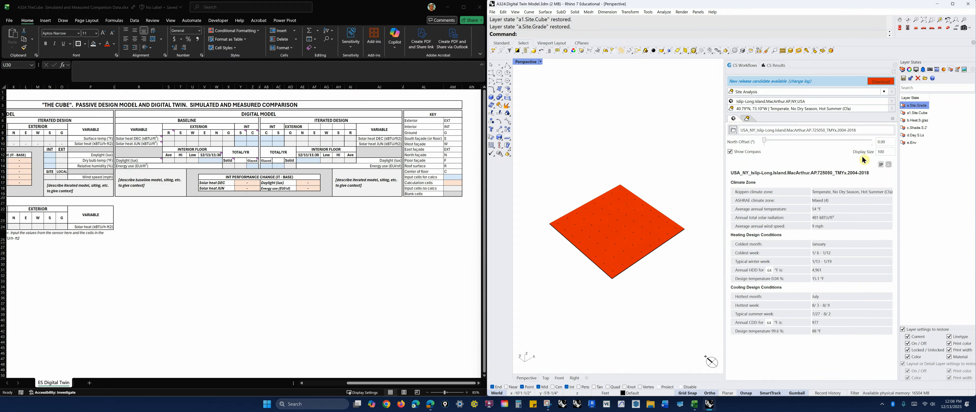
pyautogui.click(778, 66)
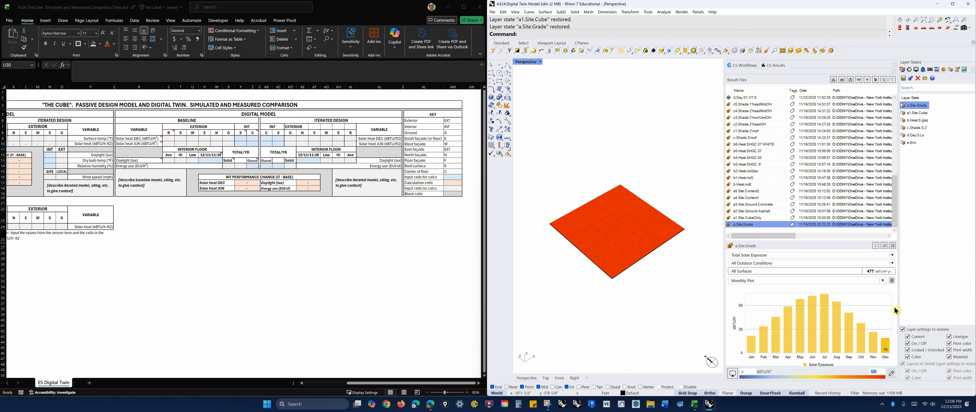
pyautogui.moveTo(614, 355); pyautogui.dragTo(614, 336, button='right')
pyautogui.scroll(1, 586, 358)
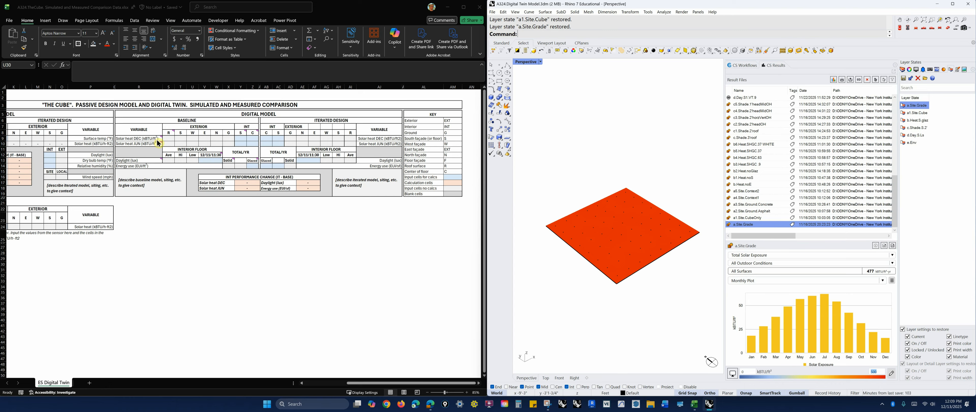
# - Read the comment on the Solar heat DEC variable in the DIGITAL MODEL baseline table
pyautogui.moveTo(162, 140)
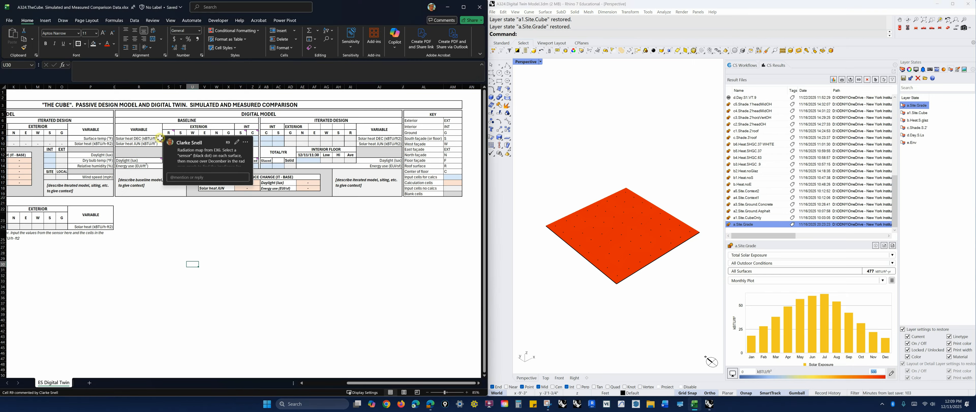
pyautogui.click(219, 160)
pyautogui.click(202, 241)
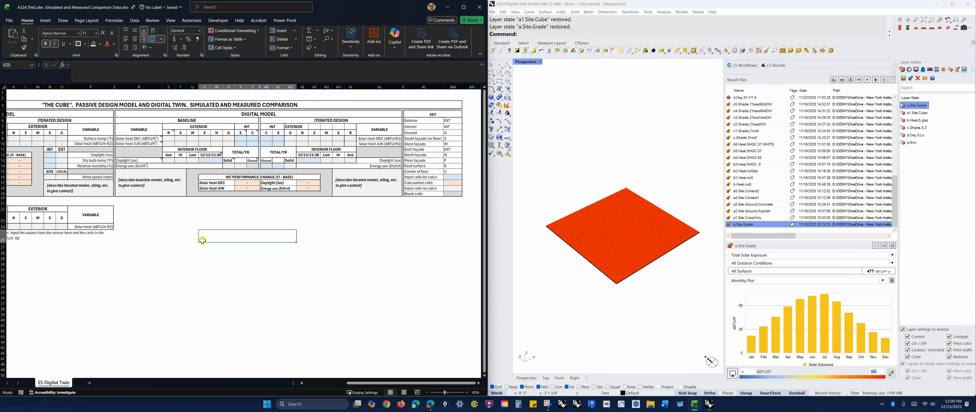
pyautogui.click(155, 271)
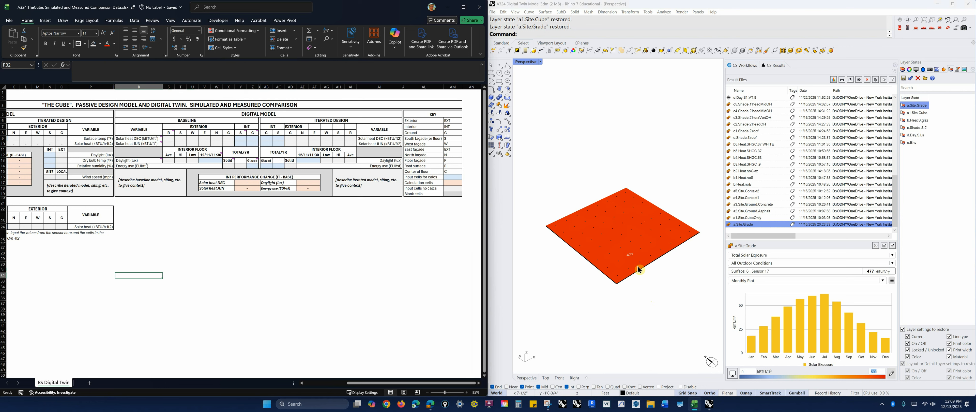
# - Select the ground surface at a central sensor and enlarge the monthly solar exposure plot above the surface data table
pyautogui.click(621, 237)
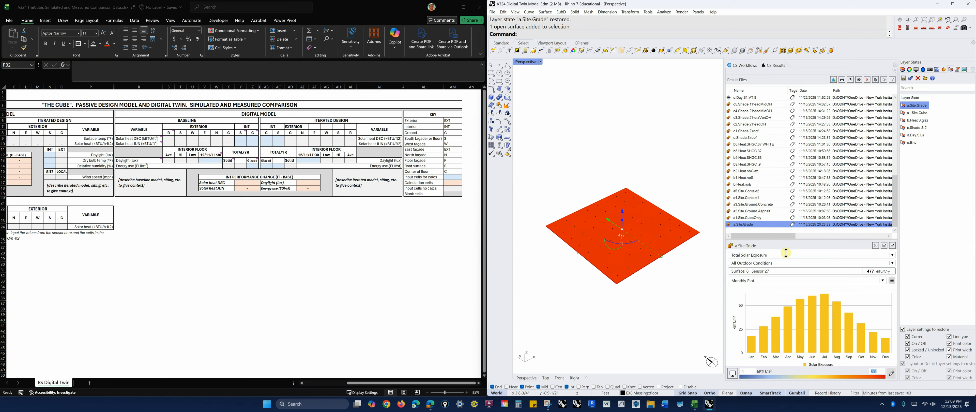
pyautogui.moveTo(830, 240); pyautogui.dragTo(828, 159)
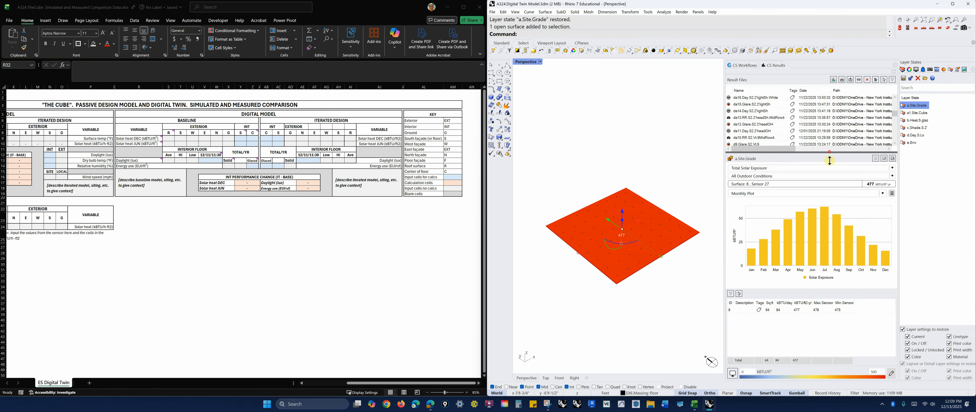
pyautogui.moveTo(818, 288); pyautogui.dragTo(830, 305)
pyautogui.moveTo(801, 152); pyautogui.dragTo(800, 117)
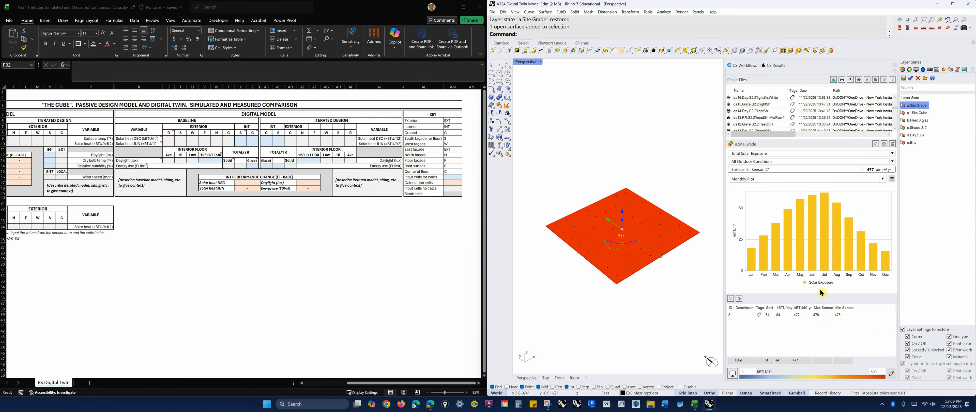
pyautogui.moveTo(826, 295)
pyautogui.mouseDown()
pyautogui.moveTo(825, 337)
pyautogui.moveTo(826, 301)
pyautogui.mouseUp()
pyautogui.moveTo(799, 137); pyautogui.dragTo(799, 147)
pyautogui.scroll(-5, 877, 120)
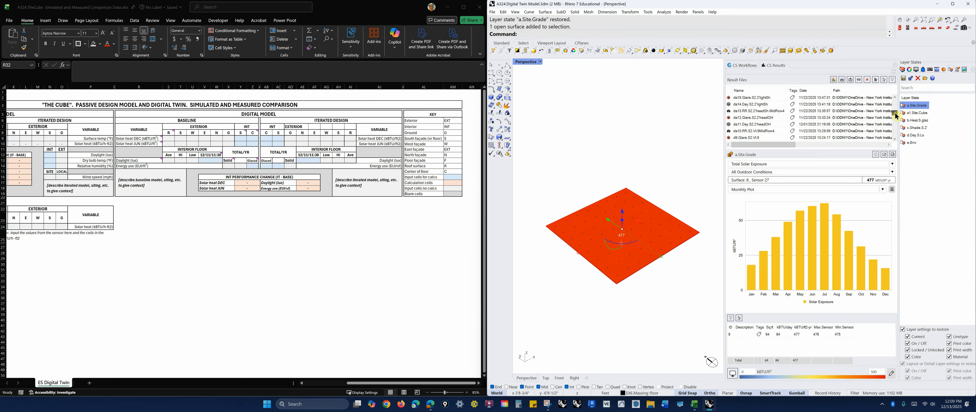
pyautogui.moveTo(819, 149); pyautogui.dragTo(819, 132)
pyautogui.moveTo(811, 295); pyautogui.dragTo(815, 300)
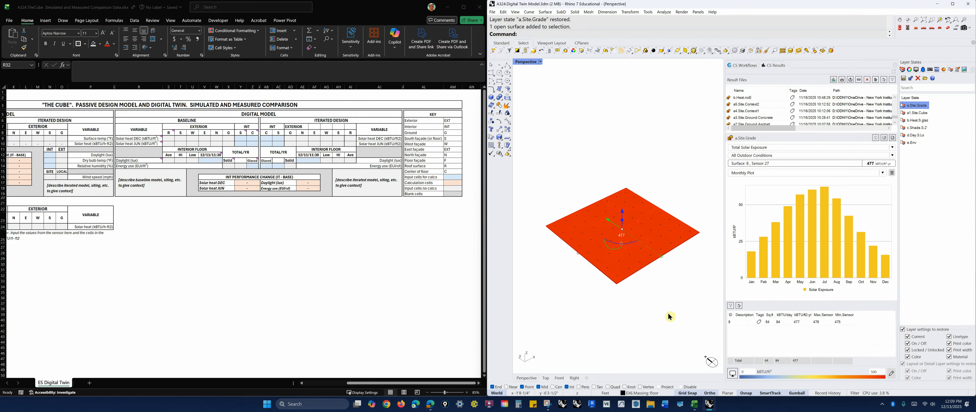
# - Enter the baseline exterior ground solar heat as 16 for DEC and 60 for JUN, and deselect the ground surface in Rhino
pyautogui.moveTo(886, 274)
pyautogui.click(230, 138)
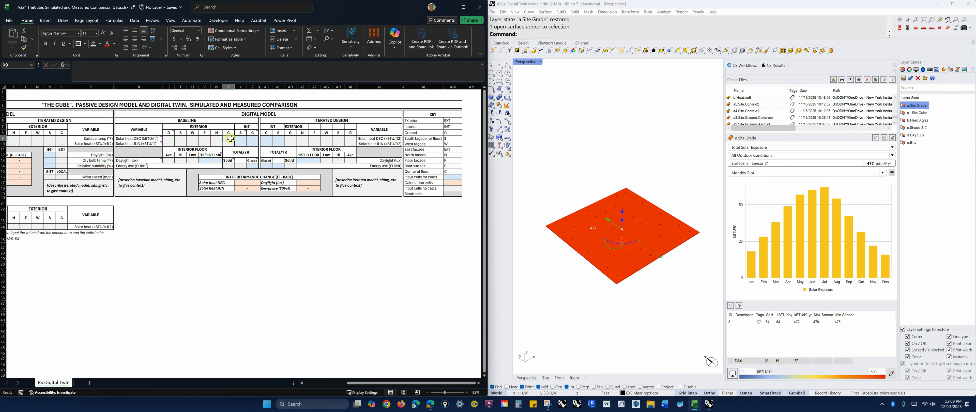
pyautogui.write('16')
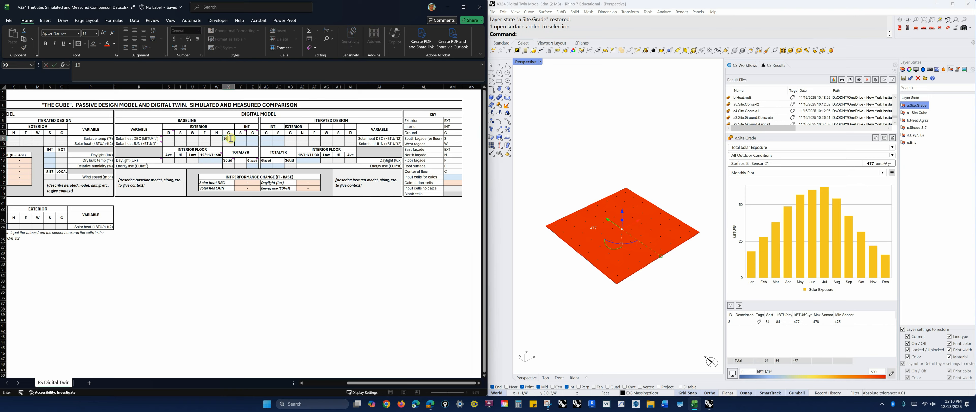
pyautogui.moveTo(817, 241)
pyautogui.press('Return')
pyautogui.write('60')
pyautogui.click(622, 320)
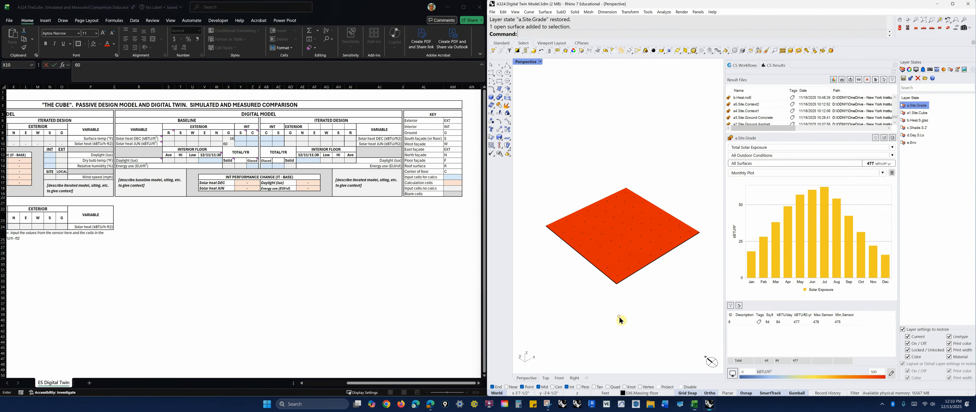
# - Display the a1.Site.CubeOnly radiation result and review its false-color gradient options and the legend's upper limit
pyautogui.moveTo(773, 132)
pyautogui.mouseDown()
pyautogui.moveTo(778, 184)
pyautogui.moveTo(793, 171)
pyautogui.moveTo(797, 119)
pyautogui.mouseUp()
pyautogui.click(763, 164)
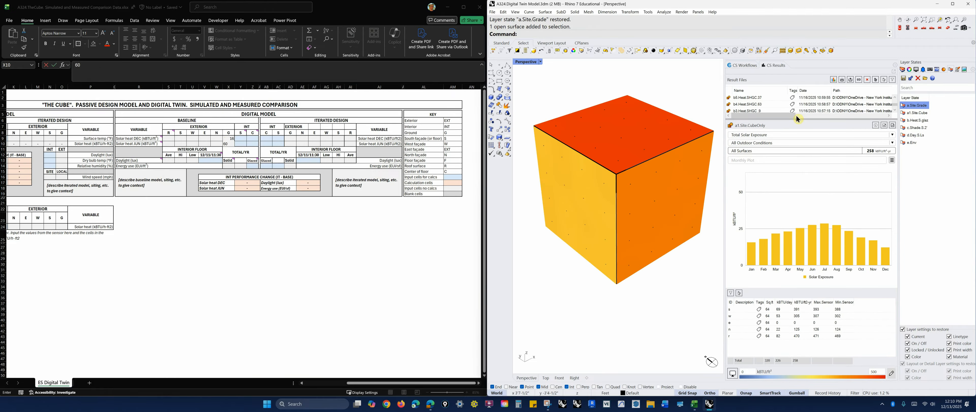
pyautogui.click(893, 374)
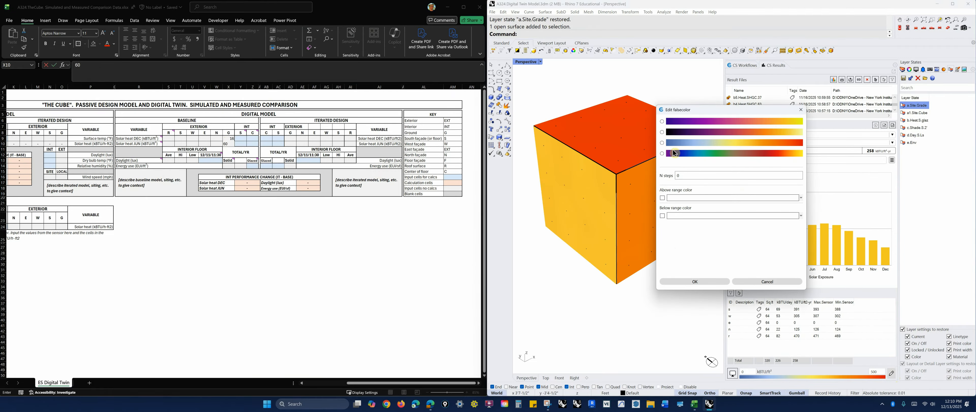
pyautogui.click(698, 281)
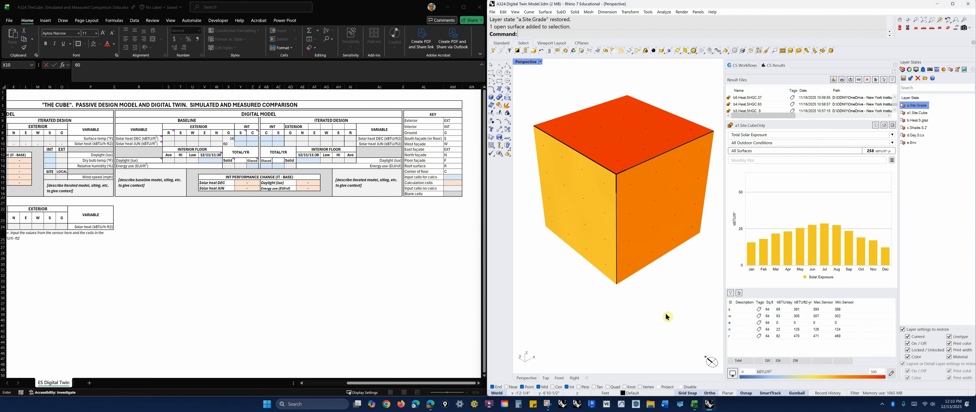
pyautogui.click(881, 372)
pyautogui.click(664, 254)
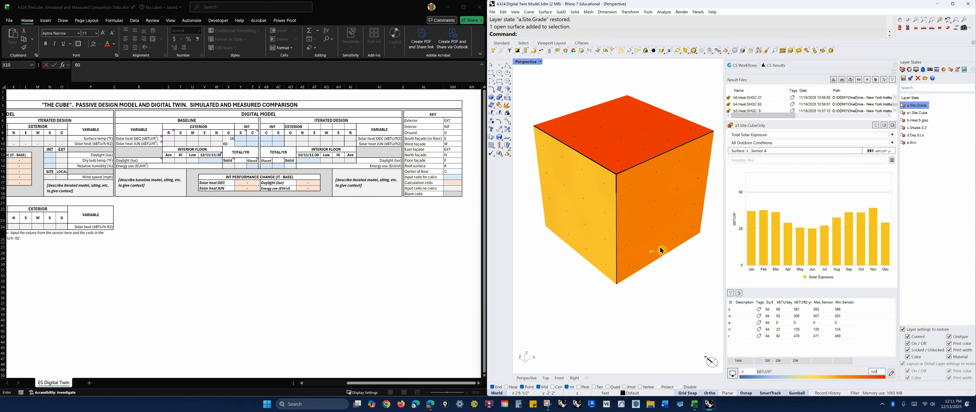
# - Select a central sensor on the cube's south façade and enter its baseline exterior solar heat as 29 for DEC and 25 for JUN
pyautogui.click(667, 229)
pyautogui.click(656, 256)
pyautogui.click(664, 207)
pyautogui.click(654, 202)
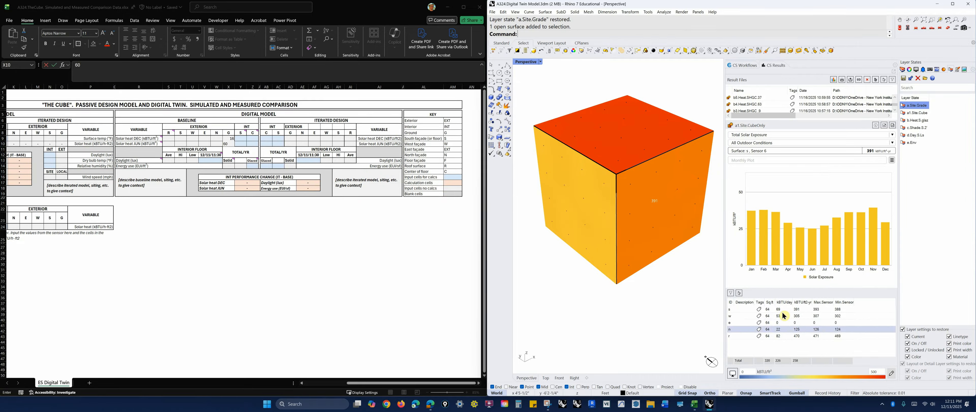
pyautogui.moveTo(886, 265)
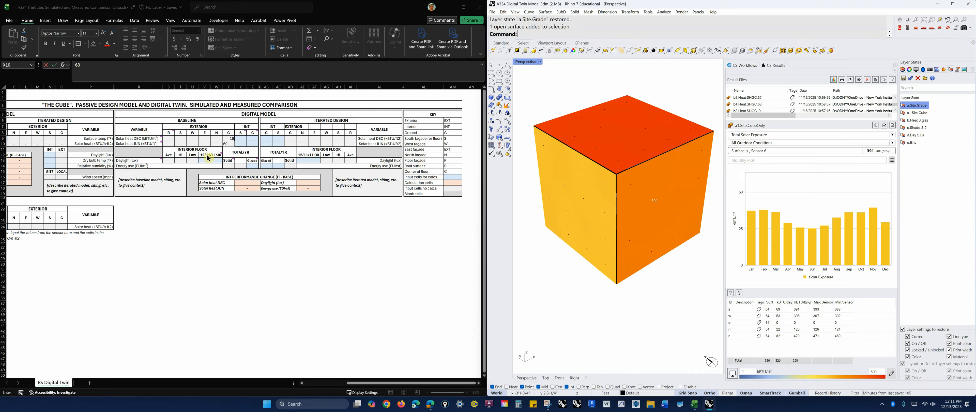
pyautogui.click(181, 144)
pyautogui.click(182, 138)
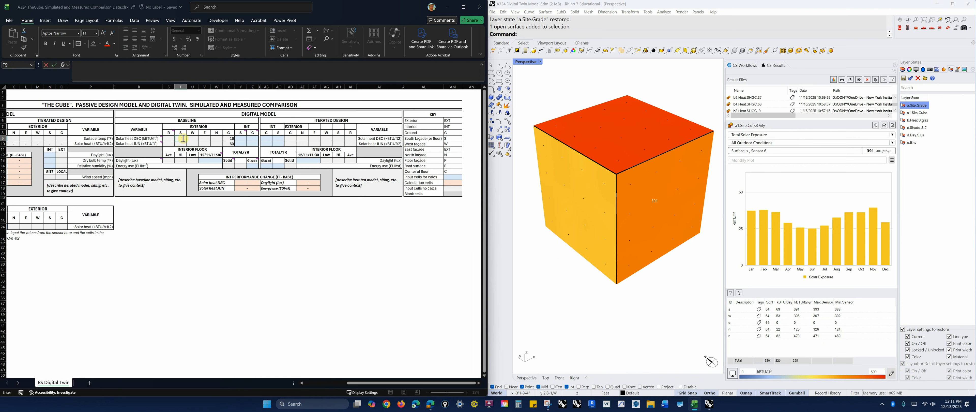
pyautogui.write('29')
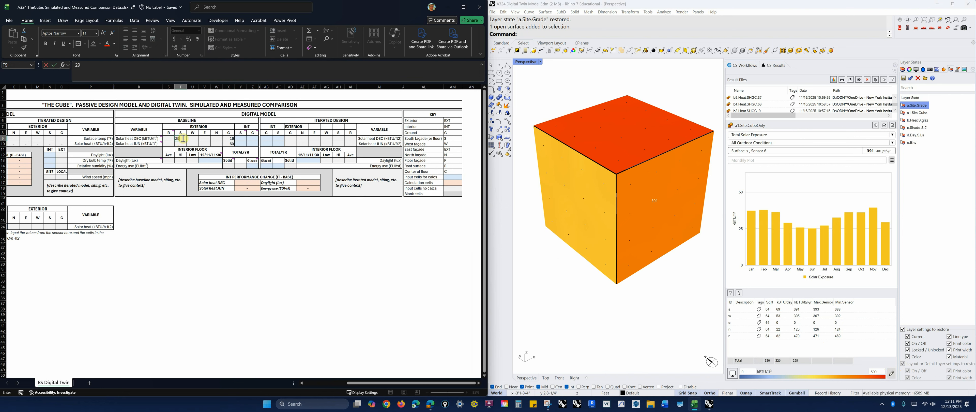
pyautogui.moveTo(813, 254)
pyautogui.click(181, 143)
pyautogui.write('25')
pyautogui.press('Return')
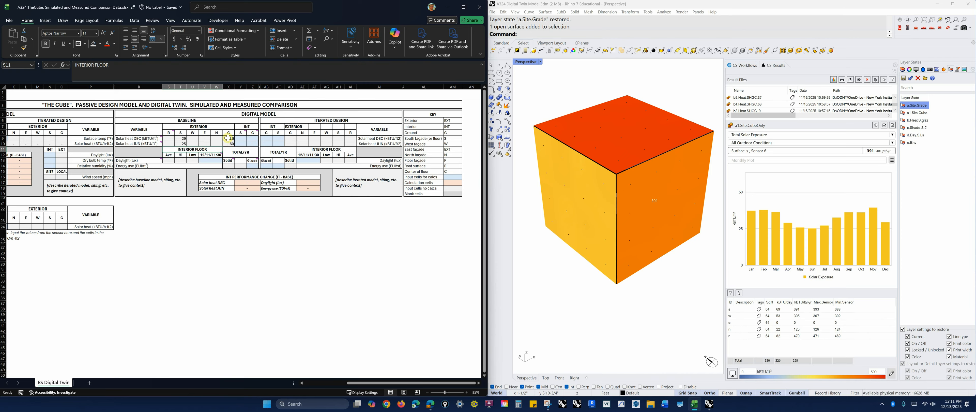
# - Read the comment on the baseline Solar heat DEC variable and check the south façade's DEC and JUN entries
pyautogui.press('ctrl')
pyautogui.click(183, 139)
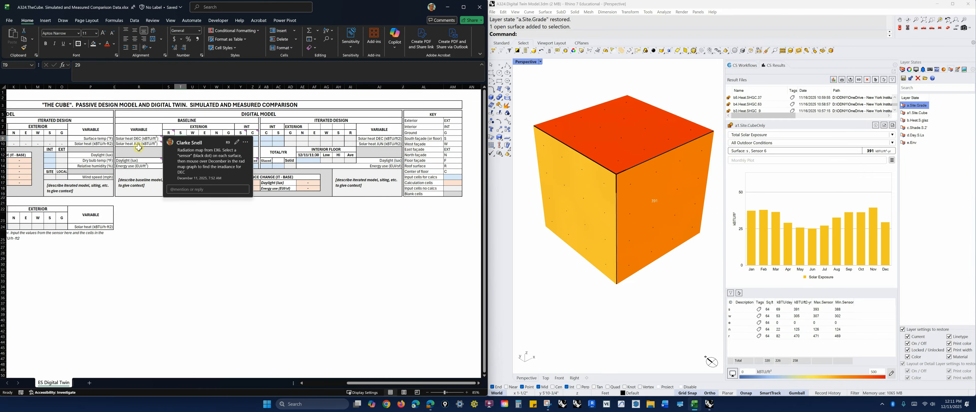
pyautogui.click(171, 259)
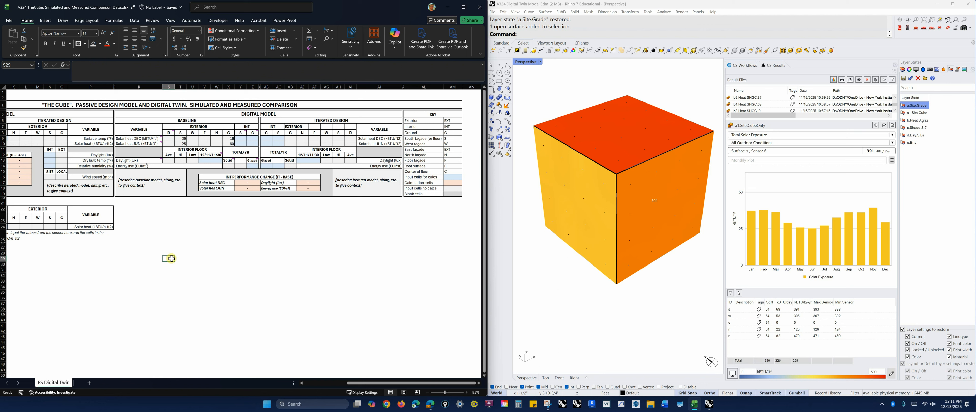
pyautogui.moveTo(183, 139); pyautogui.dragTo(183, 141)
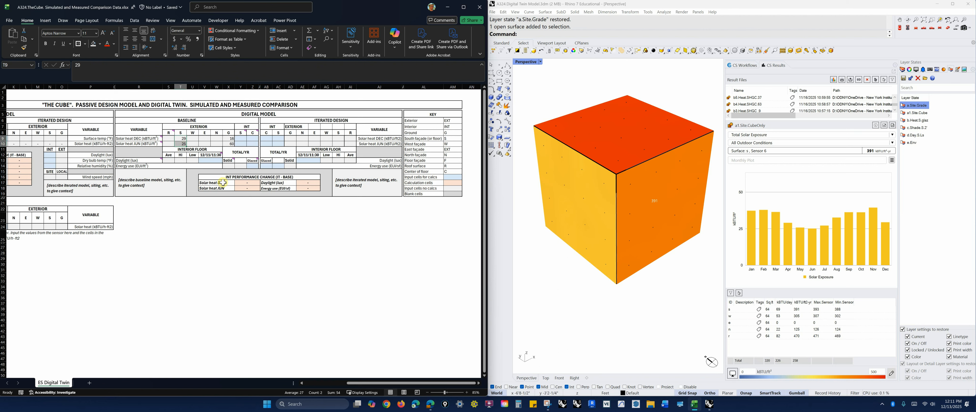
# - Select a central sensor on the west façade and enter its baseline exterior solar heat as 13 for DEC and 33 for JUN
pyautogui.click(607, 336)
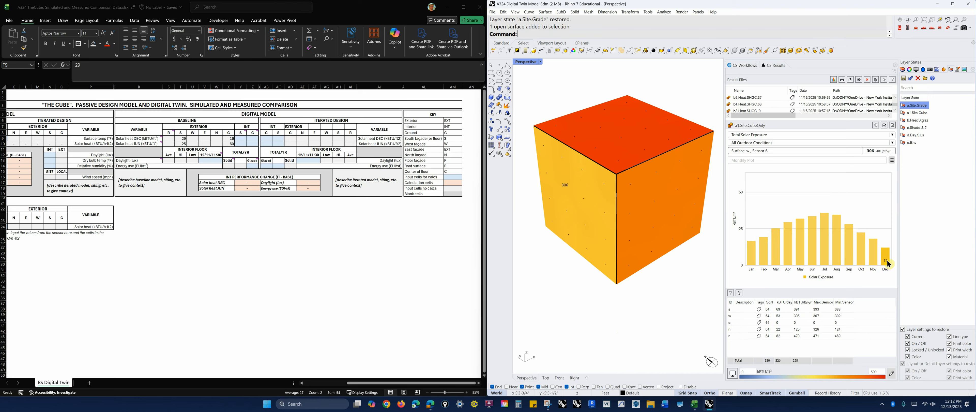
pyautogui.moveTo(816, 250)
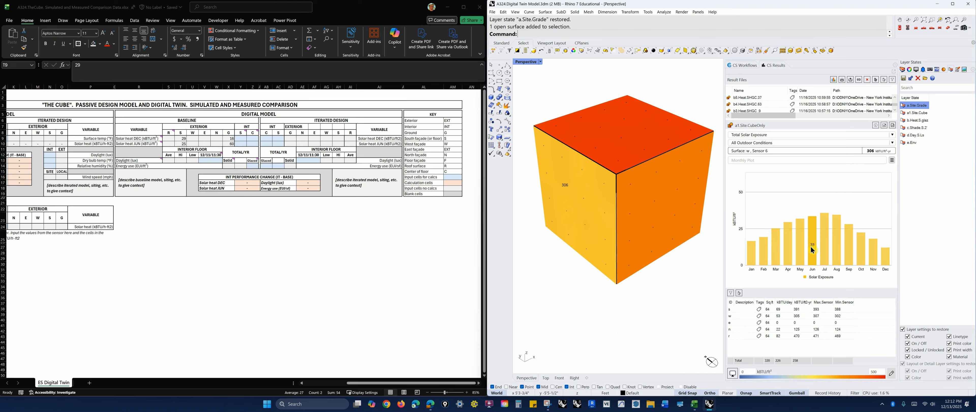
pyautogui.click(194, 139)
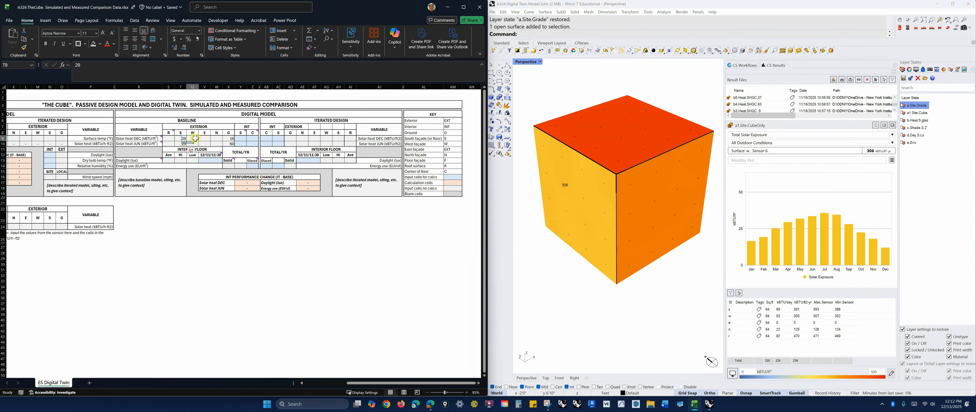
pyautogui.write('13')
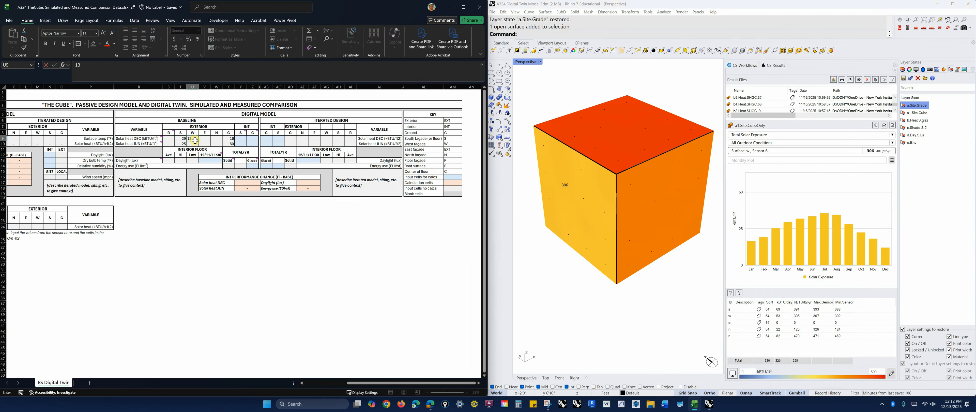
pyautogui.click(194, 144)
pyautogui.write('33')
pyautogui.press('Return')
pyautogui.click(215, 266)
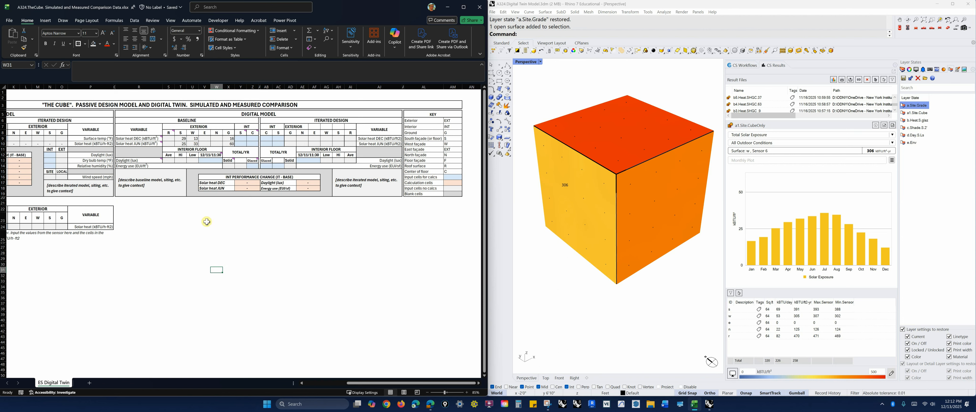
# - Review the baseline south and west solar heat entries together, and clear the west façade selection in Rhino
pyautogui.click(195, 140)
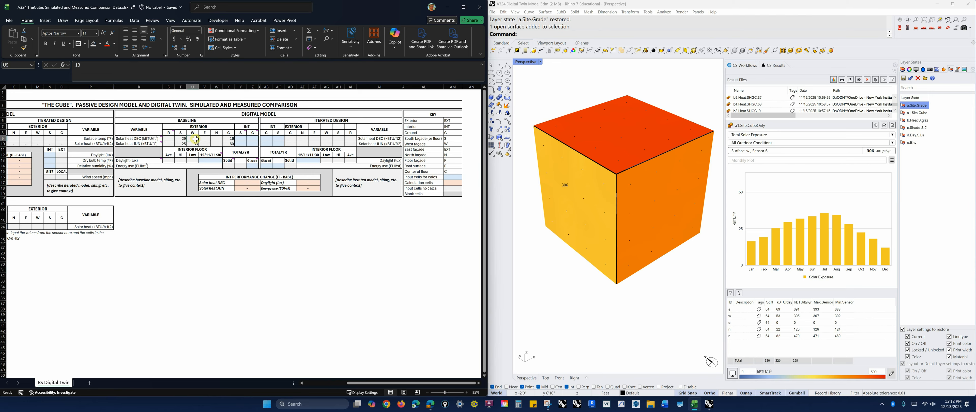
pyautogui.click(226, 253)
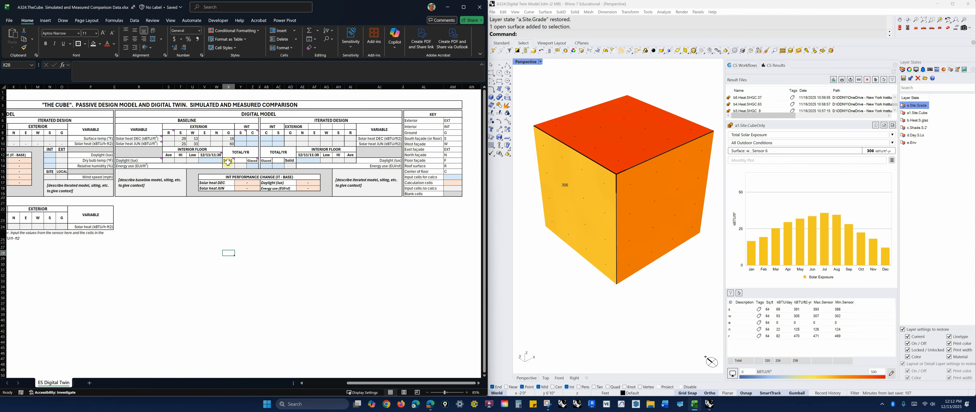
pyautogui.click(183, 138)
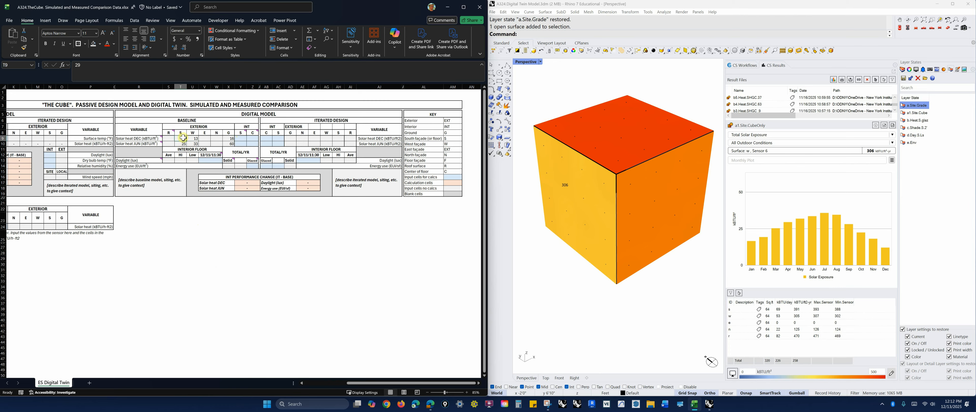
pyautogui.moveTo(183, 138); pyautogui.dragTo(194, 144)
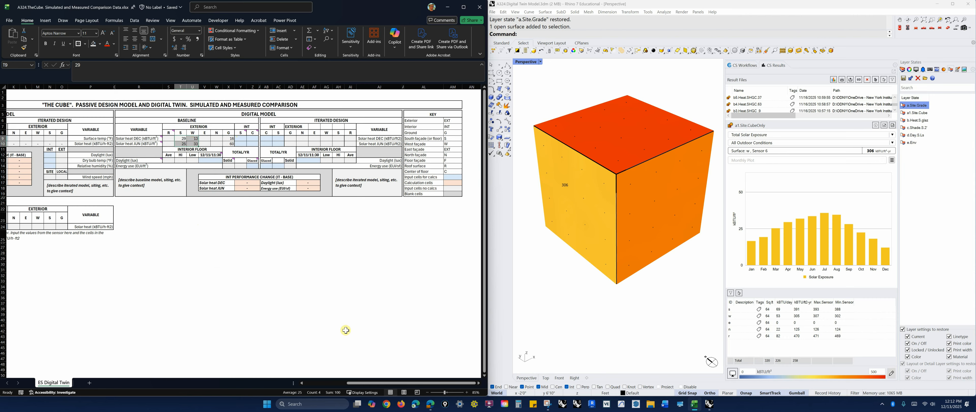
pyautogui.click(289, 314)
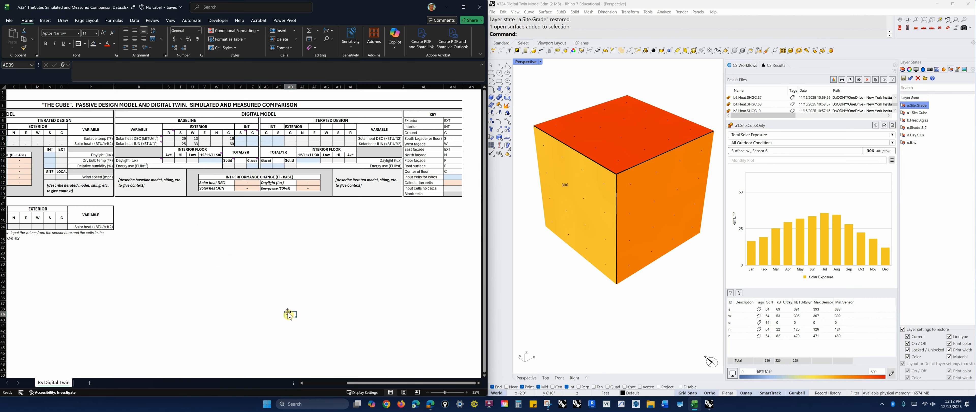
pyautogui.click(616, 316)
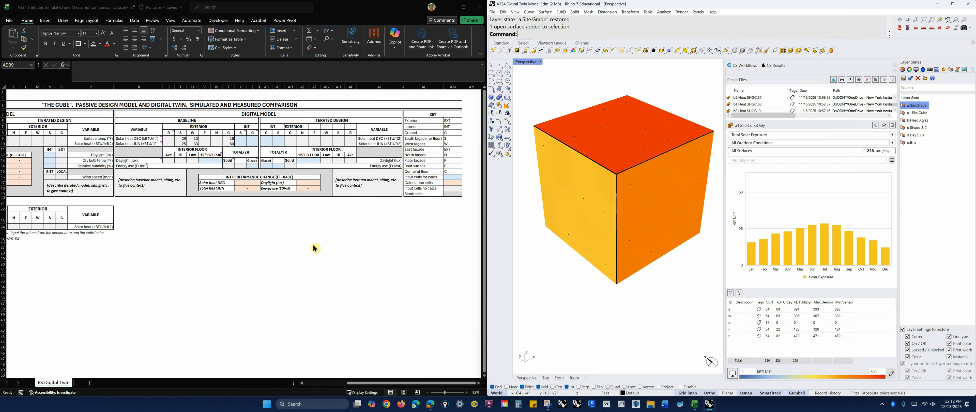
# - Merge and centre the EXTERIOR heading across the exterior columns of the digital model's ITERATED DESIGN table
pyautogui.click(290, 137)
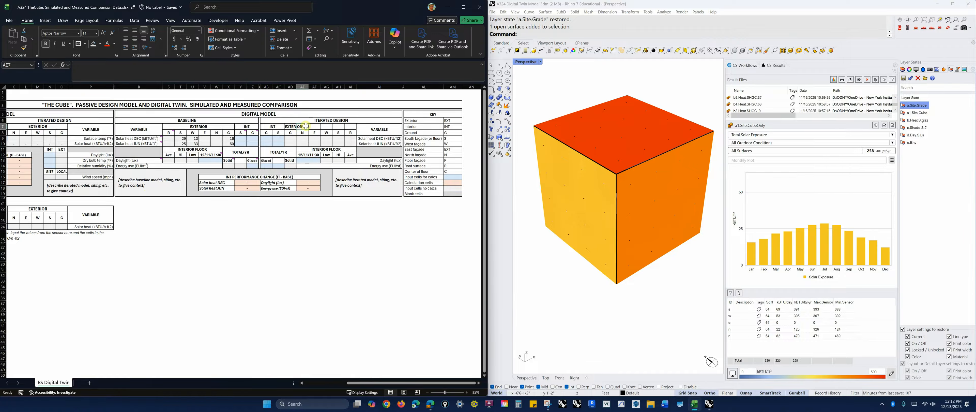
pyautogui.moveTo(288, 126); pyautogui.dragTo(353, 126)
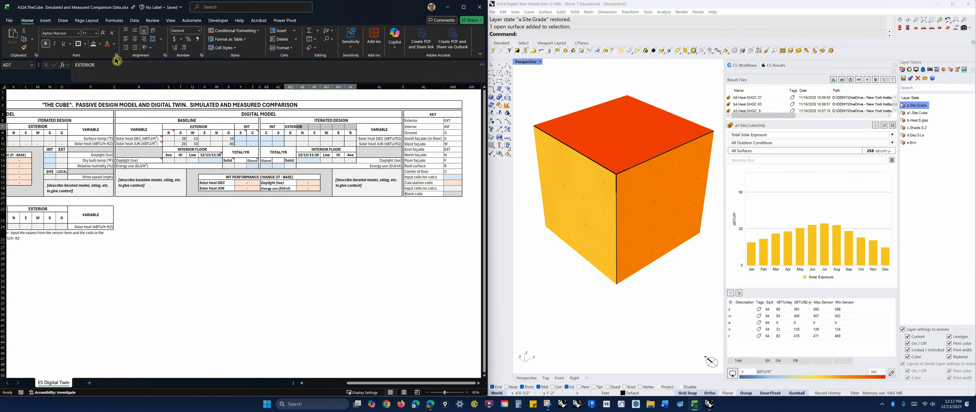
pyautogui.click(162, 43)
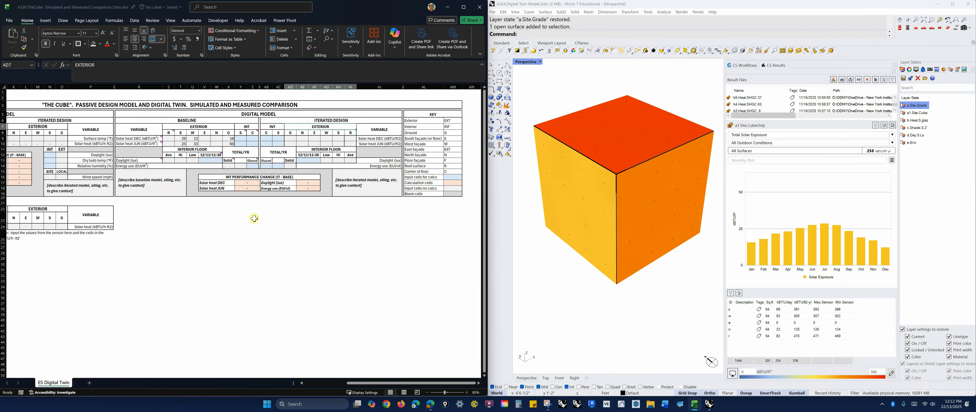
pyautogui.click(290, 263)
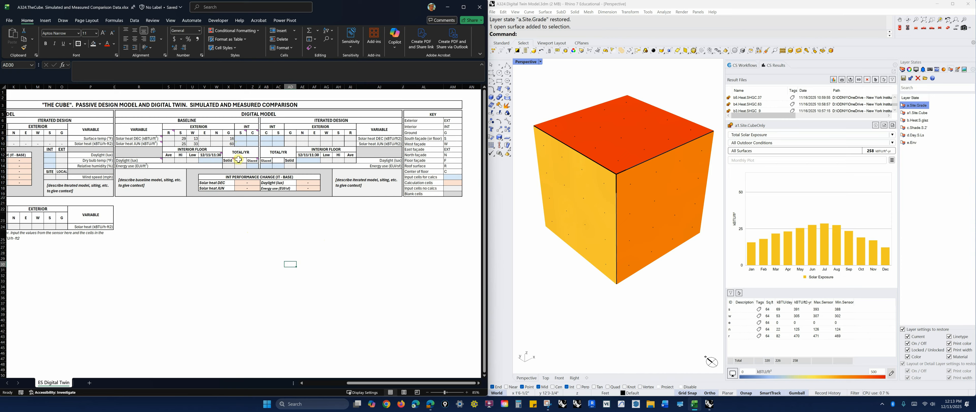
# - Read the comments on the baseline INT headings S and C for the interior floor sensor locations
pyautogui.moveTo(242, 133)
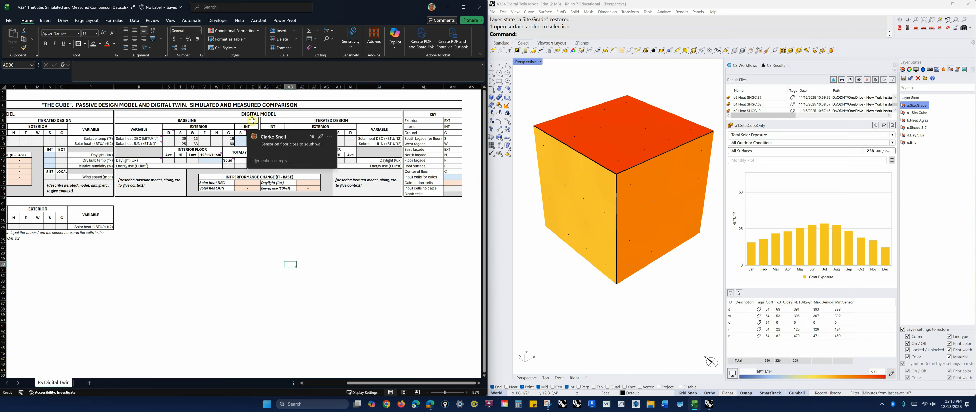
pyautogui.click(252, 236)
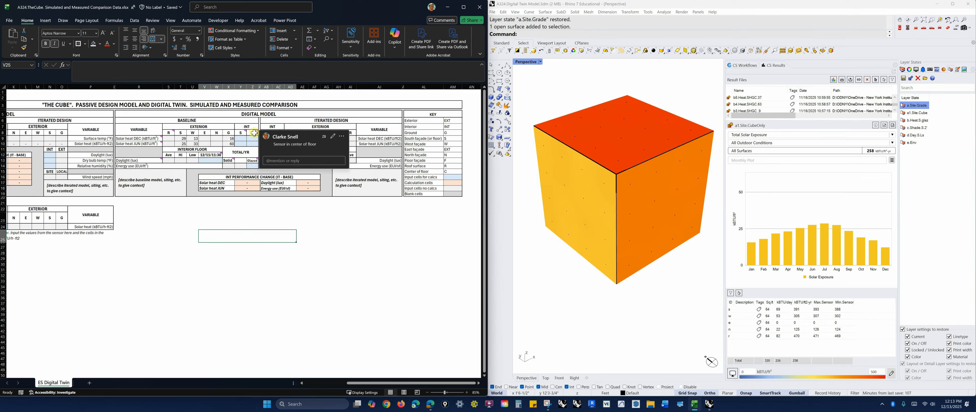
pyautogui.click(394, 279)
# - Enlarge the result files list, display the b1.Heat floor radiation result, and restore the b.Heat.S.glaz layer state
pyautogui.scroll(3, 785, 110)
pyautogui.moveTo(799, 119); pyautogui.dragTo(799, 157)
pyautogui.scroll(3, 780, 133)
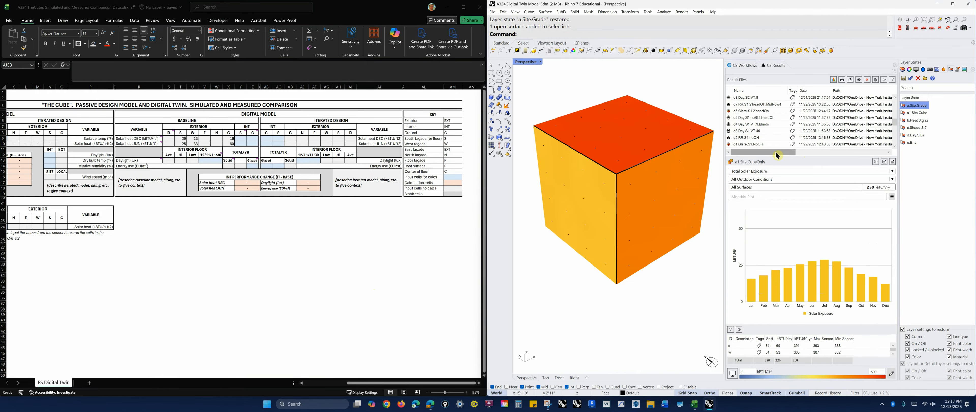
pyautogui.moveTo(778, 155); pyautogui.dragTo(788, 191)
pyautogui.scroll(-5, 776, 165)
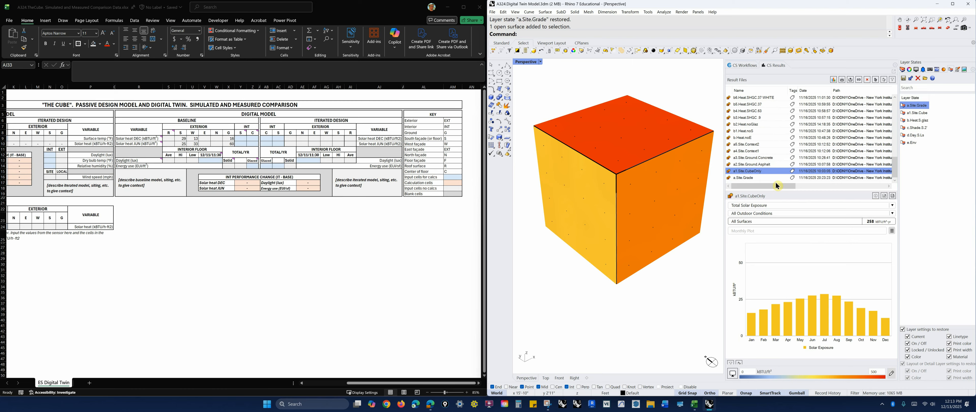
pyautogui.moveTo(776, 193); pyautogui.dragTo(776, 186)
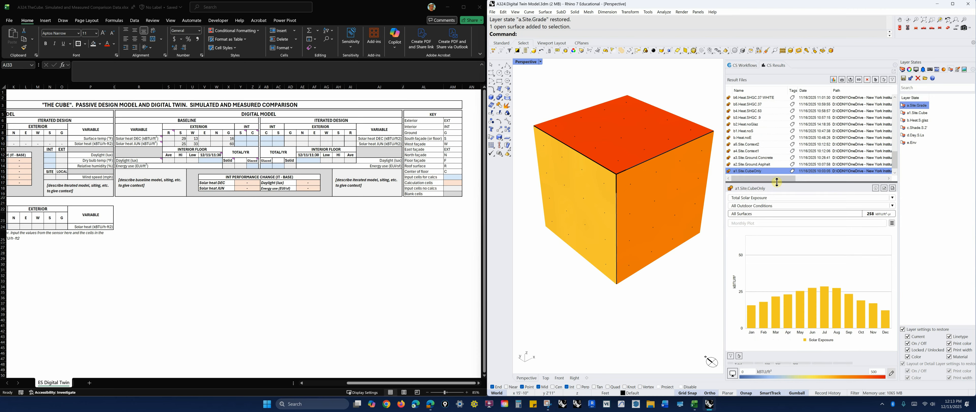
pyautogui.click(746, 134)
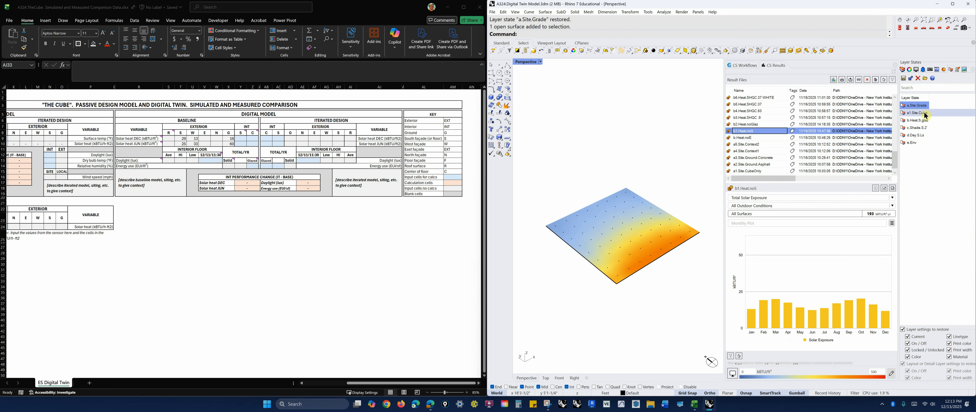
pyautogui.doubleClick(923, 120)
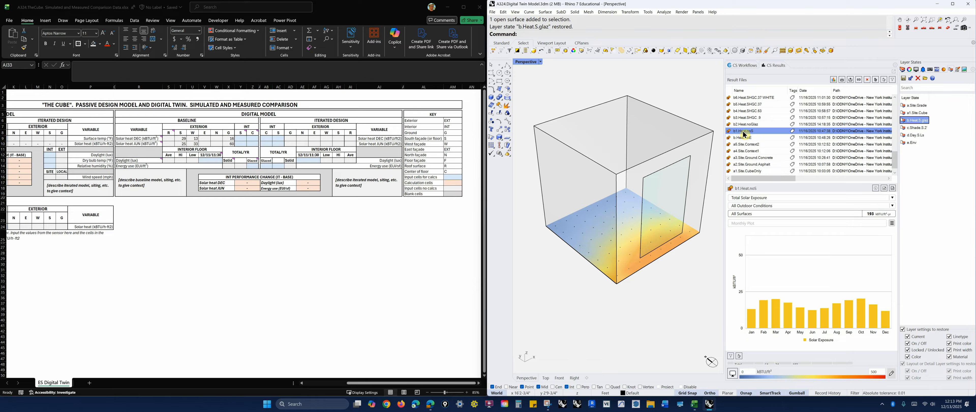
# - Switch to the browser, look through the weekly design exercises in the course assignments, and minimize the browser
pyautogui.click(429, 406)
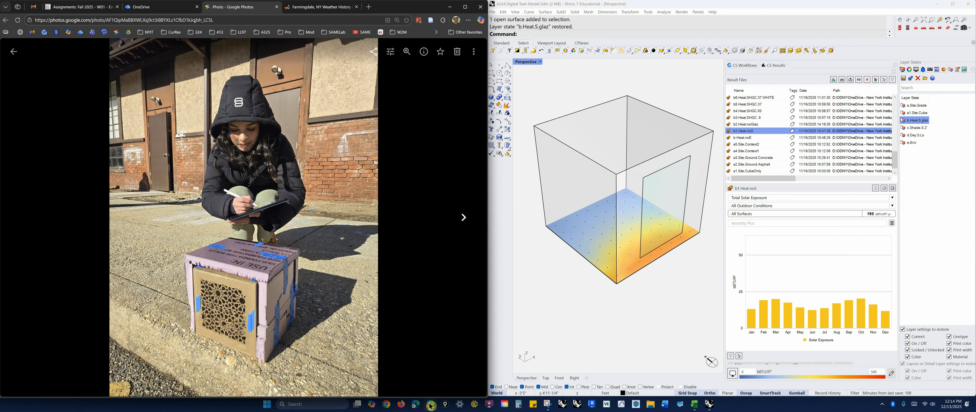
pyautogui.click(84, 10)
pyautogui.scroll(-5, 250, 283)
pyautogui.scroll(-7, 174, 255)
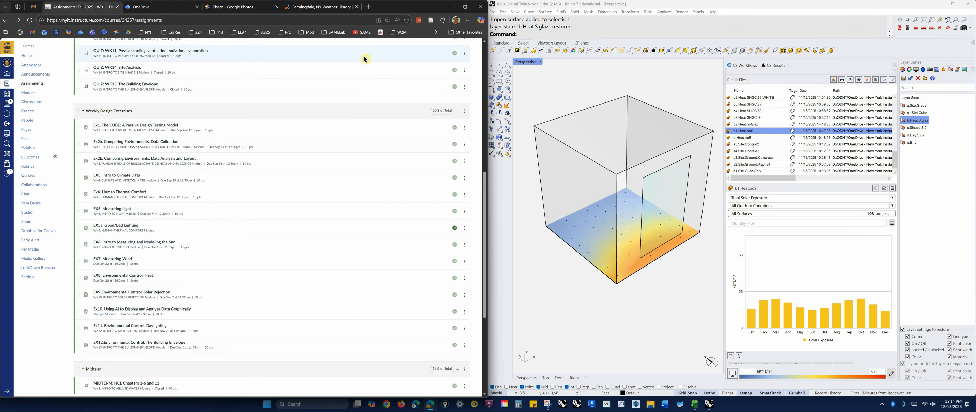
pyautogui.click(453, 10)
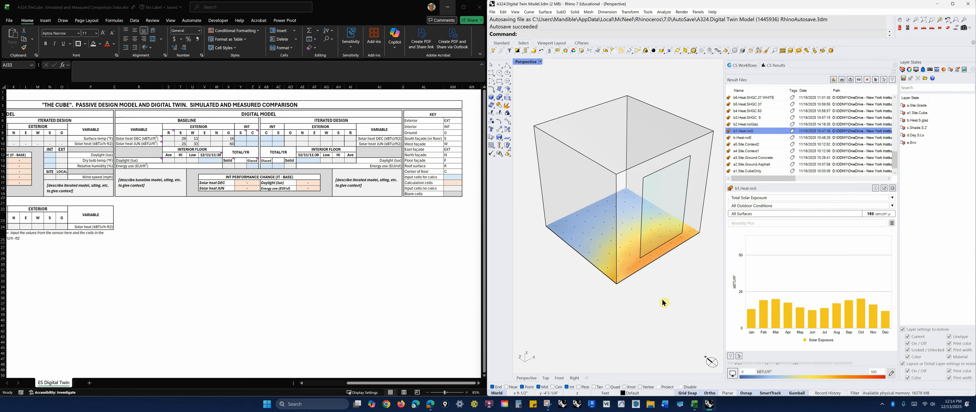
# - Check the December solar exposure at the floor sensor by the south glazing and enter 14 for baseline INT S Solar heat DEC
pyautogui.click(661, 256)
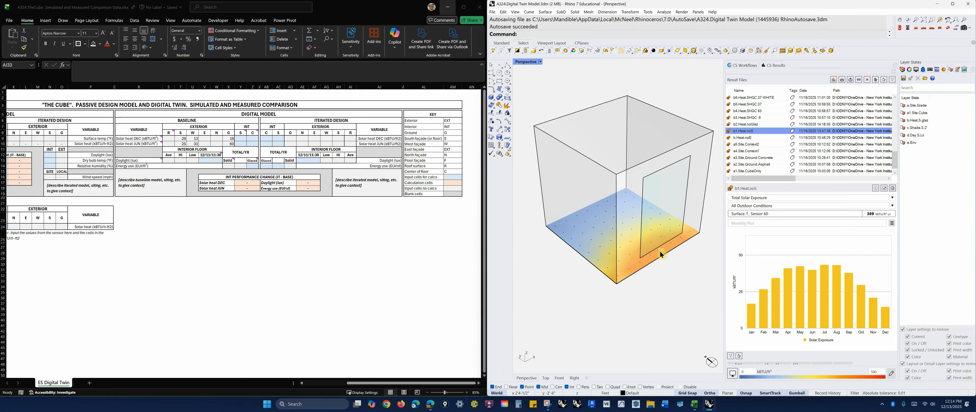
pyautogui.click(660, 250)
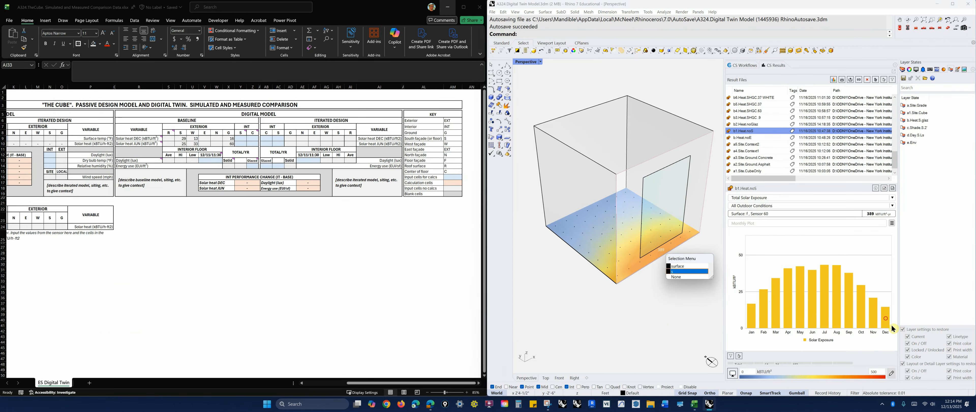
pyautogui.click(886, 318)
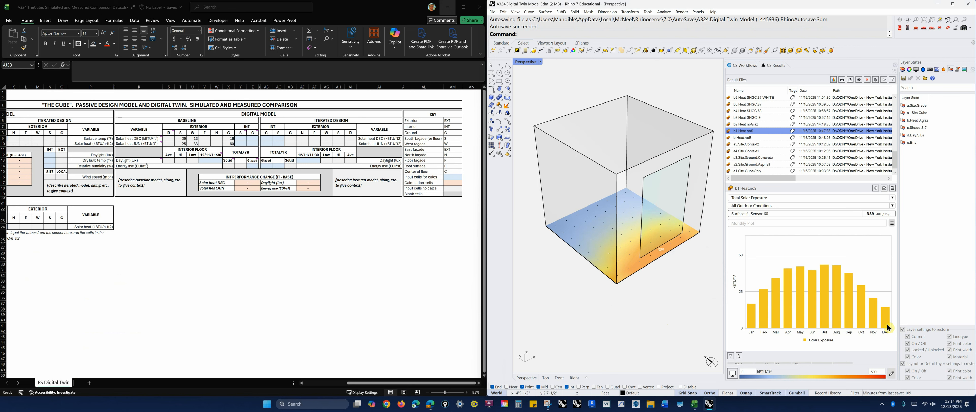
pyautogui.click(279, 138)
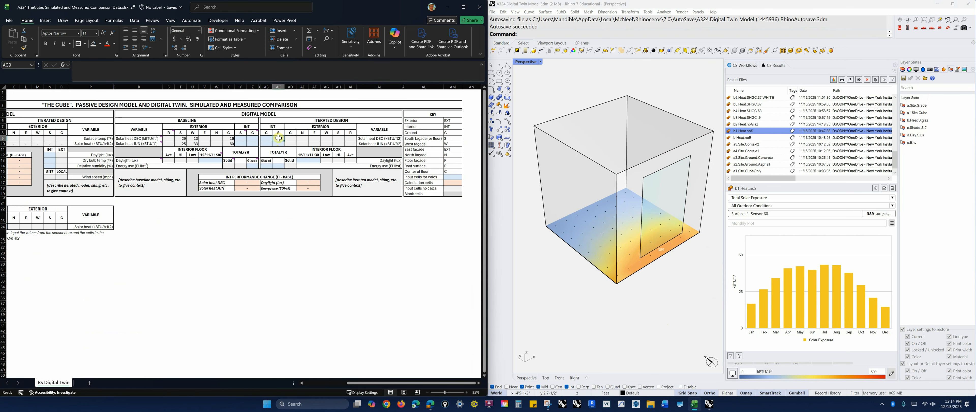
pyautogui.click(243, 139)
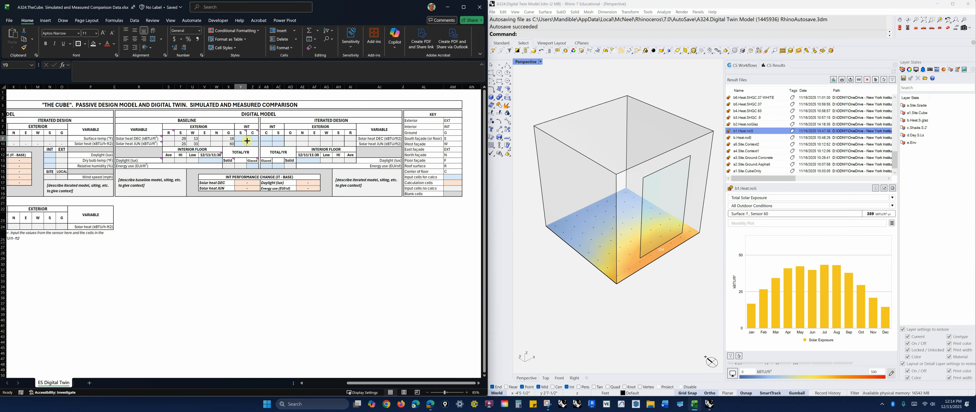
pyautogui.write('14')
# - Sample the centre and far-corner floor sensors, and enter 1 for baseline INT S Solar heat JUN and 180 for INT C Solar heat DEC
pyautogui.click(591, 321)
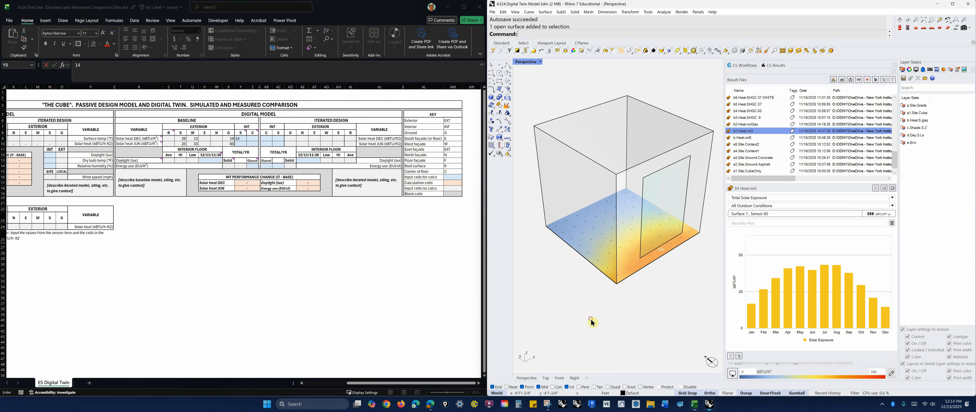
pyautogui.click(629, 230)
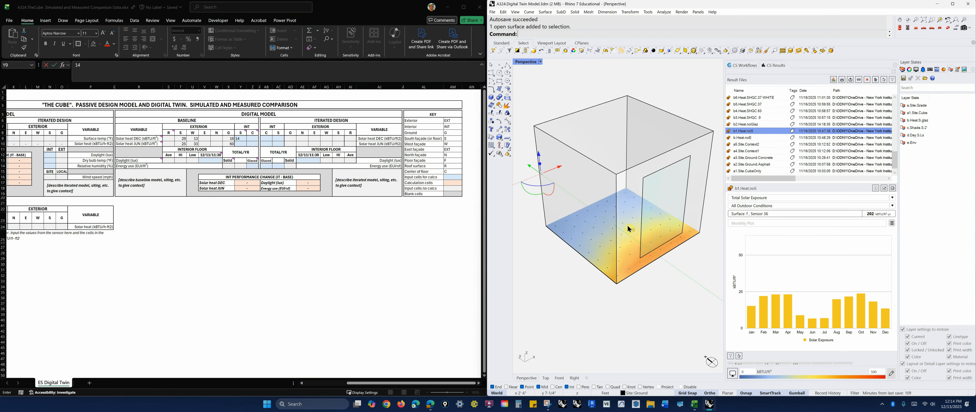
pyautogui.click(556, 229)
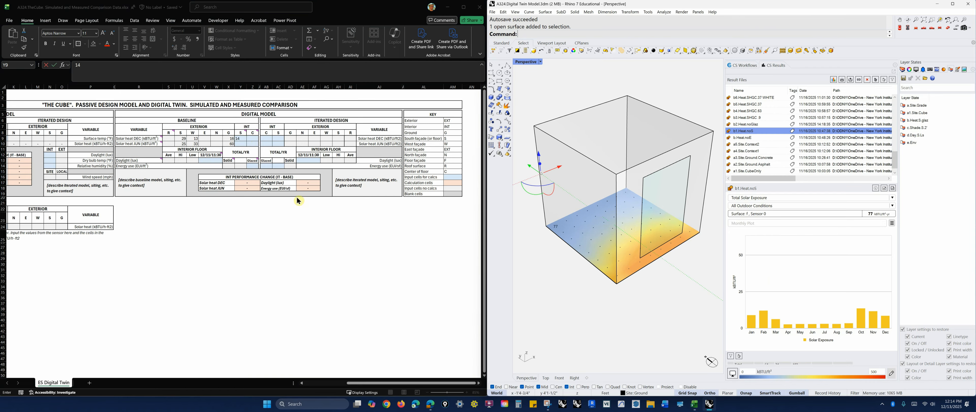
pyautogui.click(242, 143)
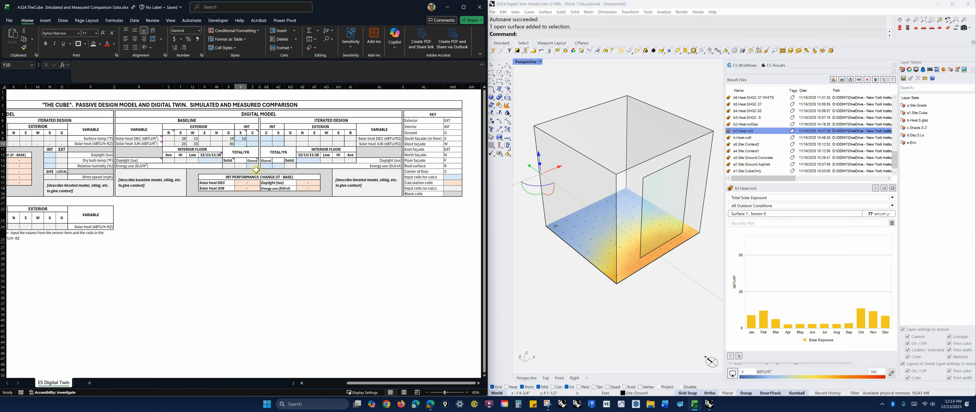
pyautogui.write('1')
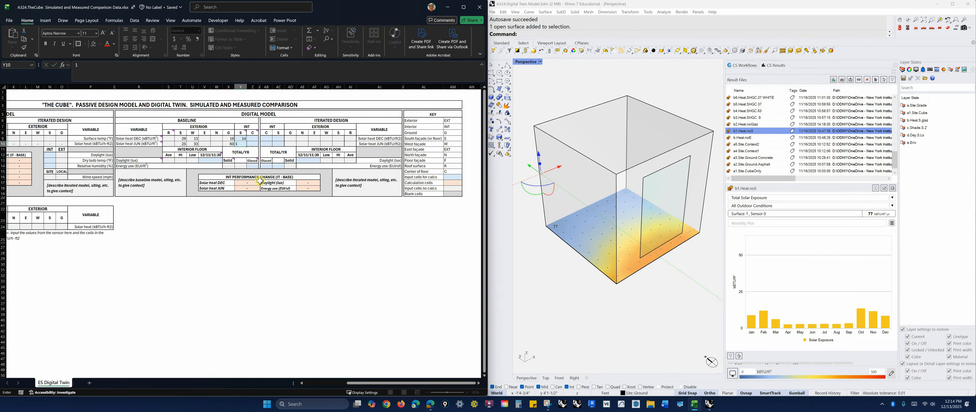
pyautogui.click(253, 138)
pyautogui.write('180')
pyautogui.click(254, 246)
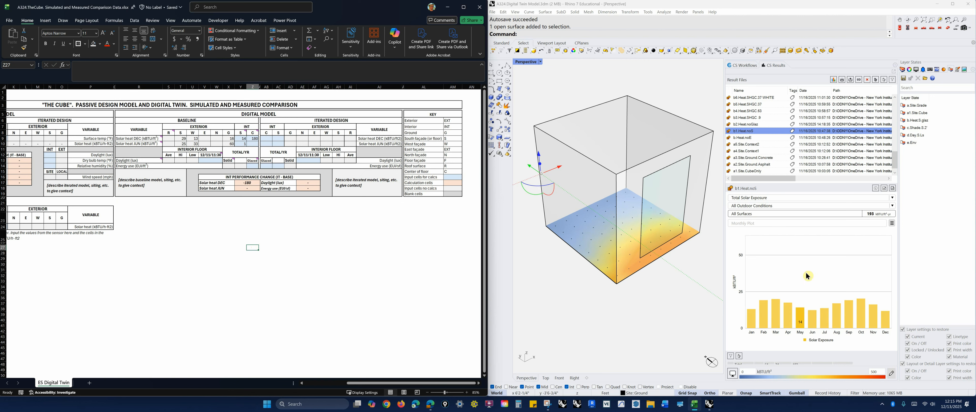
# - Check the June solar exposure for all surfaces and for the floor sensors beside the glazing
pyautogui.click(813, 324)
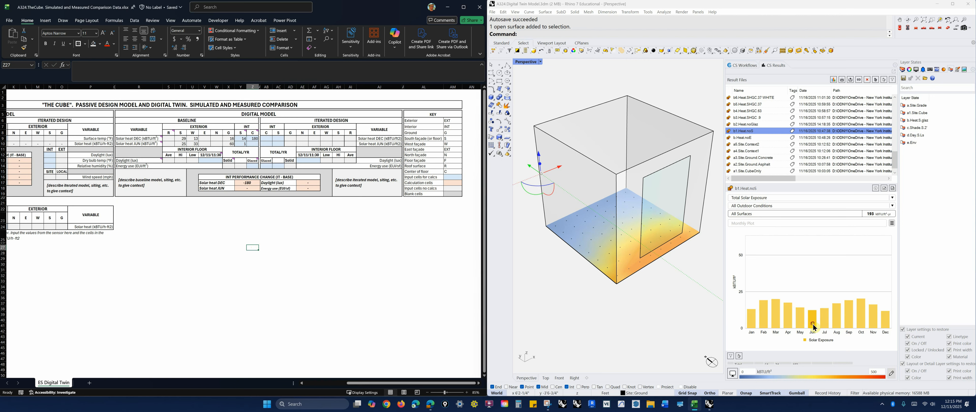
pyautogui.click(660, 251)
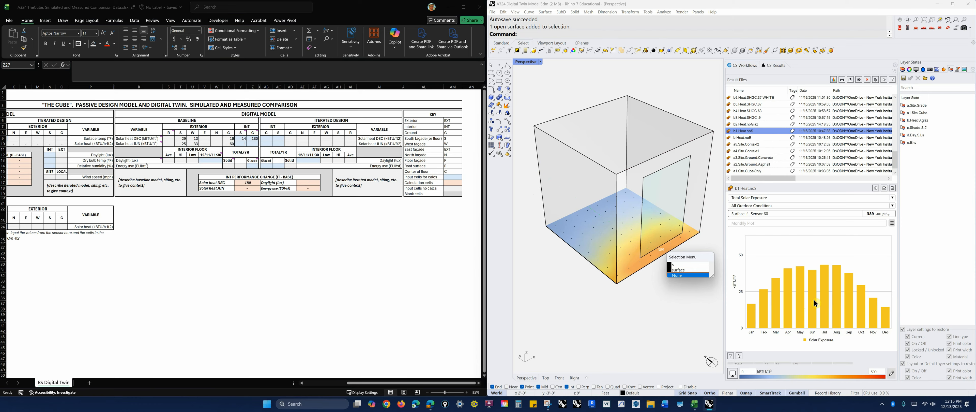
pyautogui.click(650, 351)
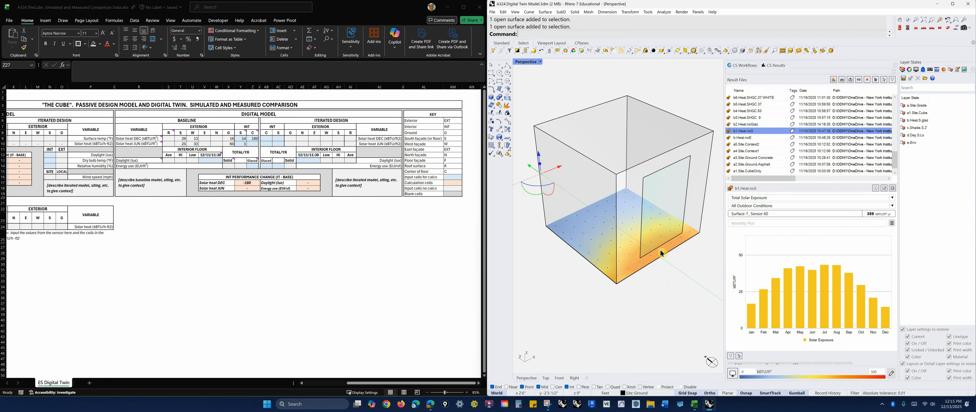
pyautogui.click(651, 245)
pyautogui.click(651, 255)
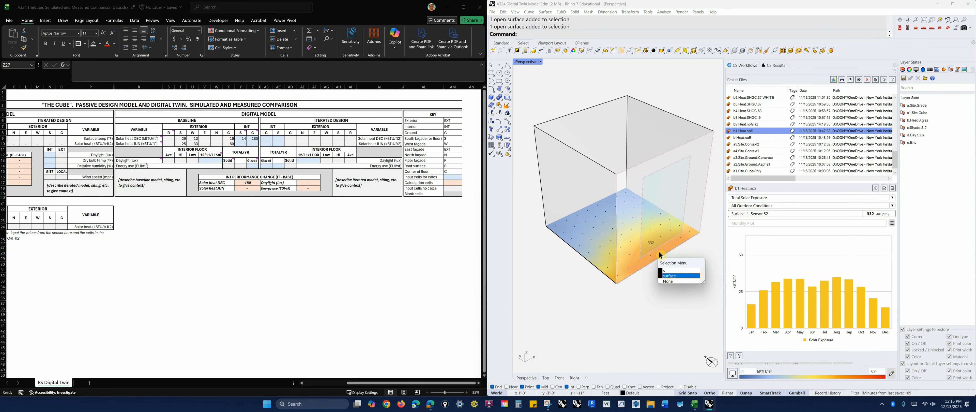
pyautogui.click(661, 250)
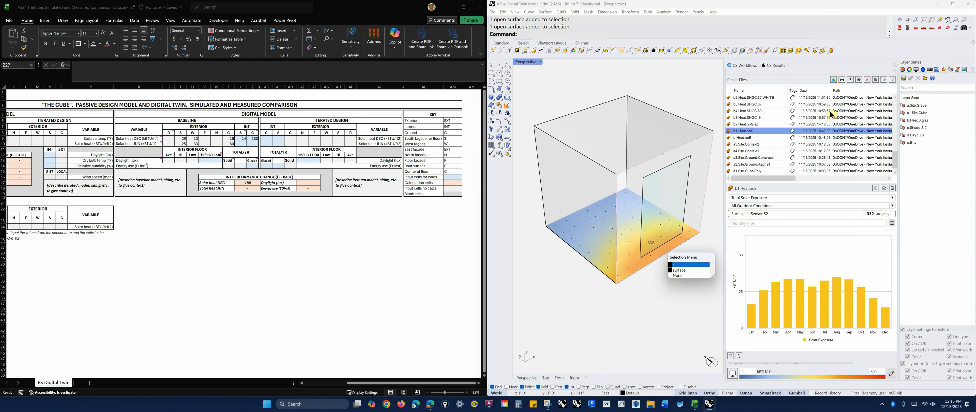
# - Hide the Massing and Solar Gain layers to isolate the floor radiation map
pyautogui.click(902, 70)
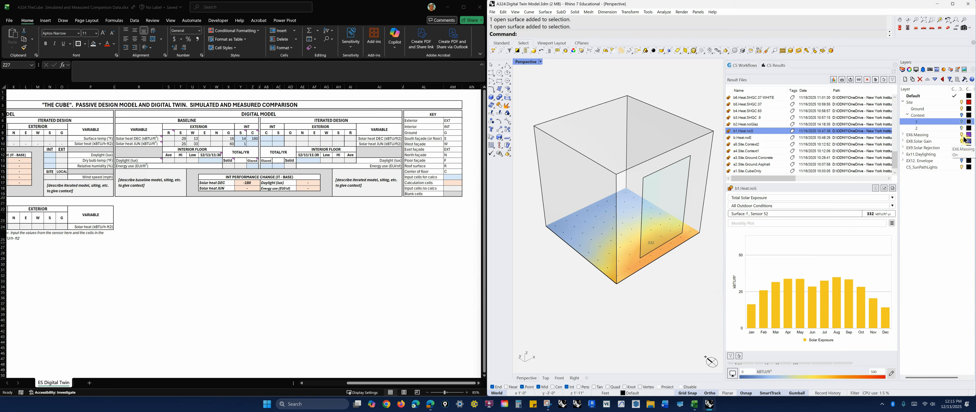
pyautogui.click(962, 135)
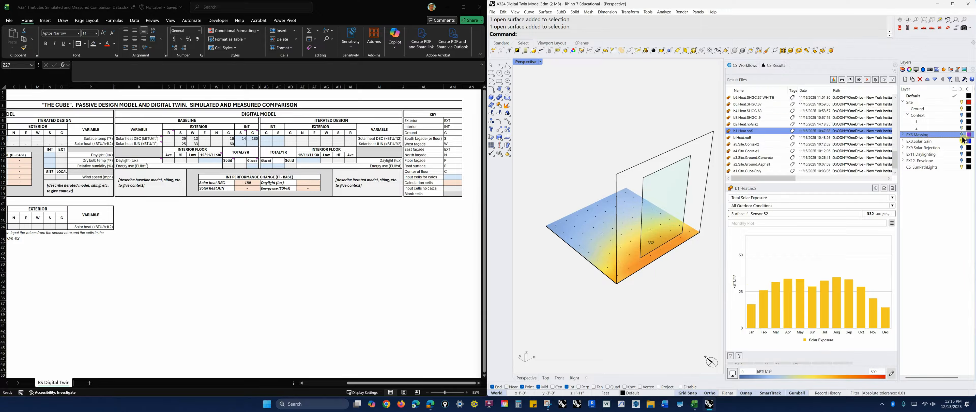
pyautogui.click(962, 141)
# - Compare the December and June solar exposure at the south-edge and central floor sensors
pyautogui.moveTo(663, 253)
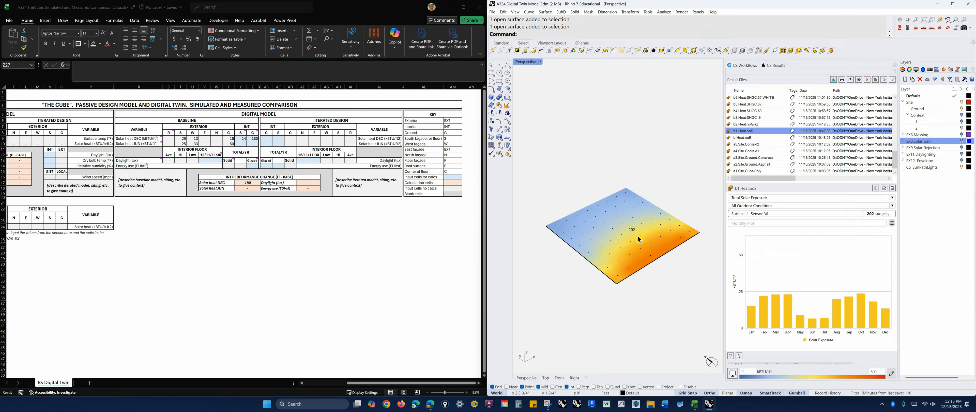
pyautogui.moveTo(849, 299)
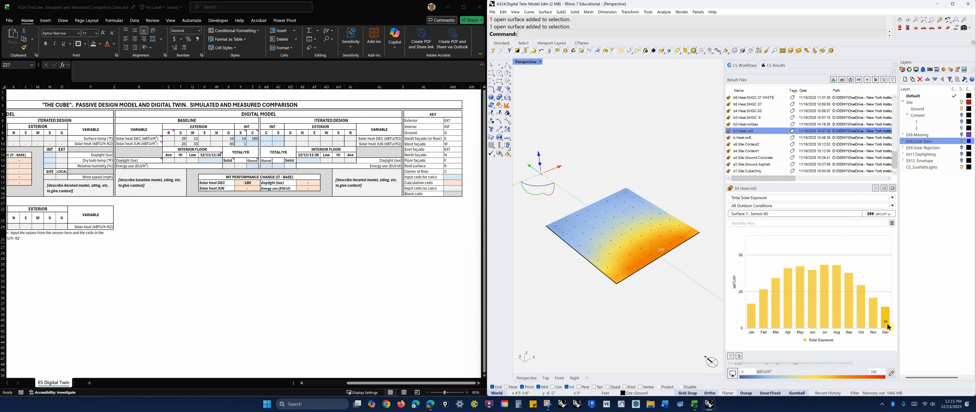
pyautogui.moveTo(812, 324)
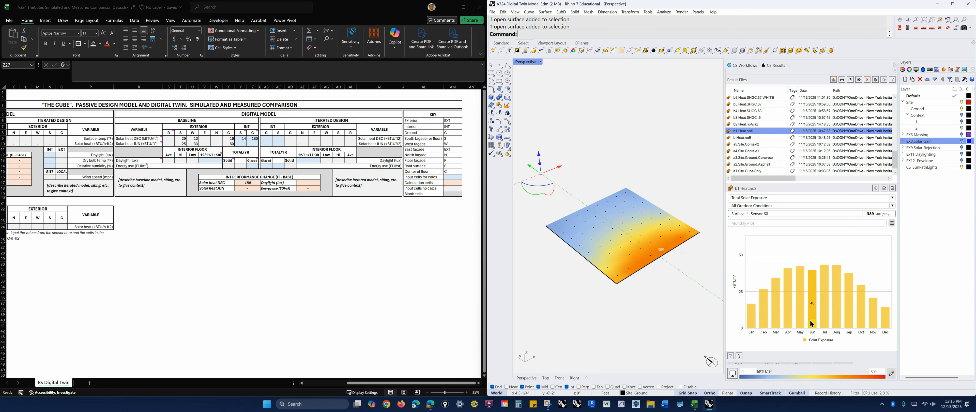
pyautogui.click(624, 225)
pyautogui.moveTo(812, 326)
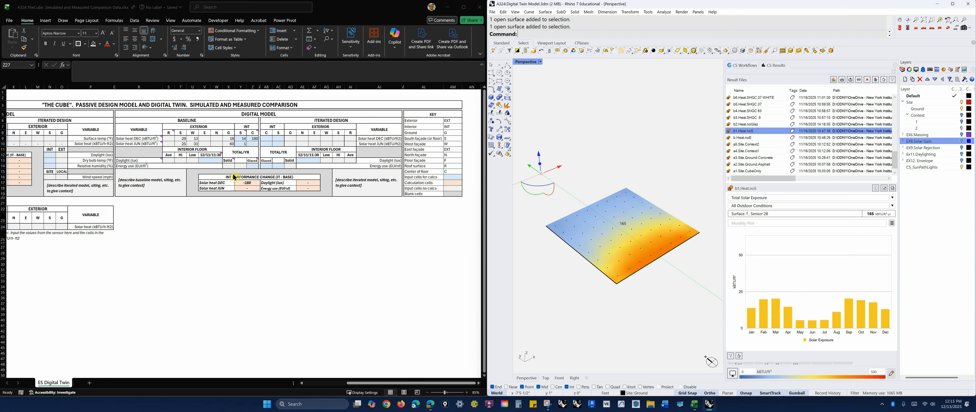
pyautogui.click(253, 138)
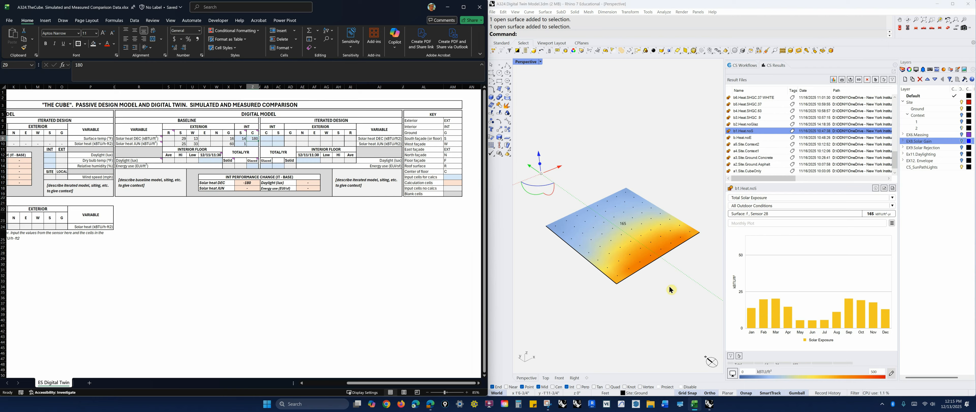
pyautogui.click(658, 305)
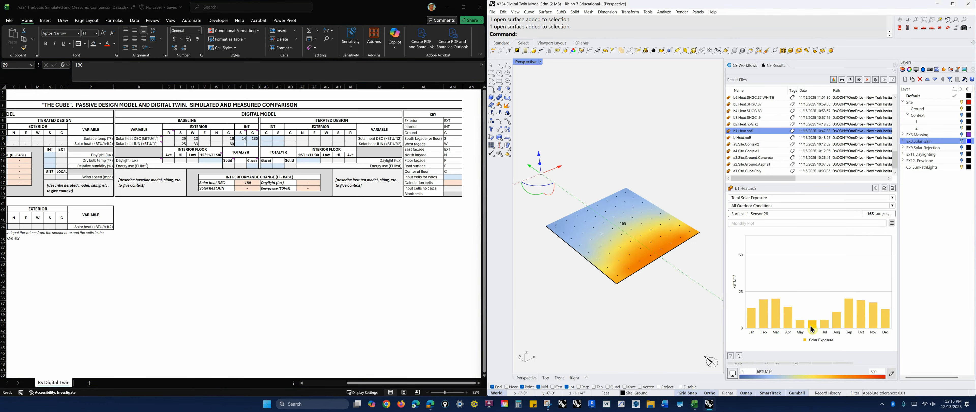
# - Clear the baseline INT solar heat values from the S and C columns
pyautogui.click(366, 281)
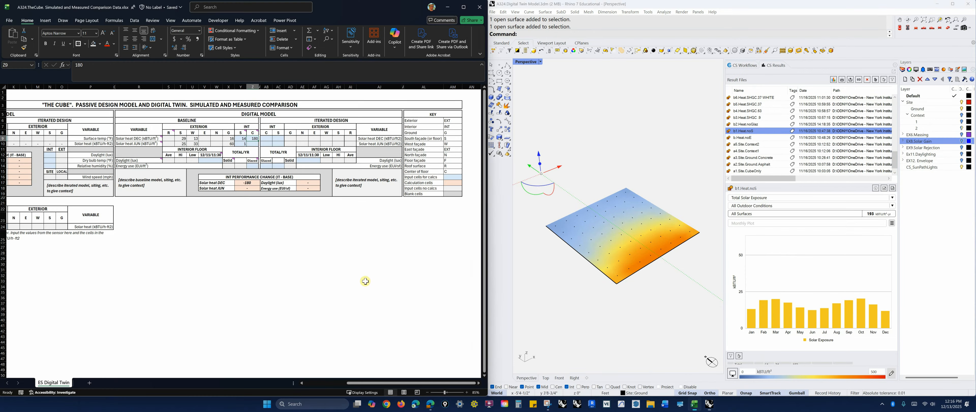
pyautogui.click(242, 138)
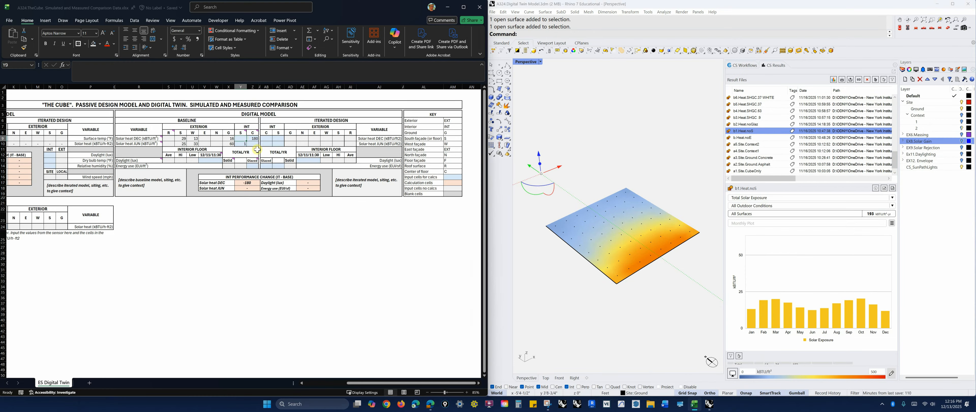
pyautogui.click(252, 138)
pyautogui.press('Delete')
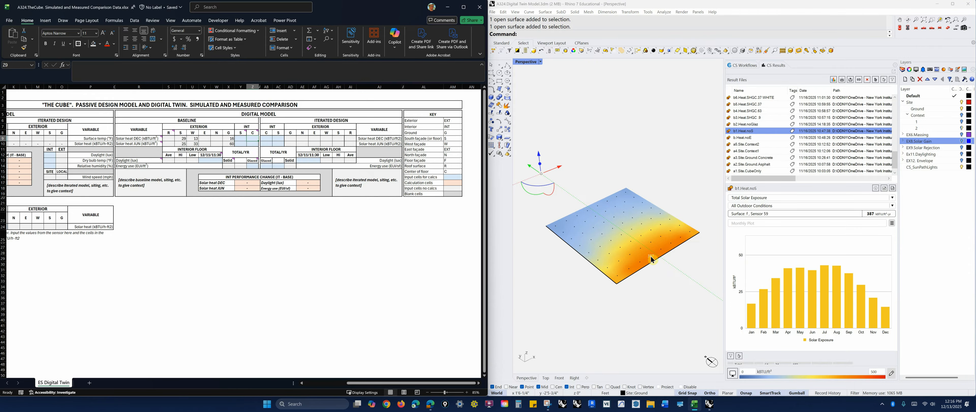
# - Read the south-edge floor sensor's December and June exposure and enter 14 and 40 as baseline INT S Solar heat DEC and JUN
pyautogui.moveTo(890, 328)
pyautogui.moveTo(817, 323)
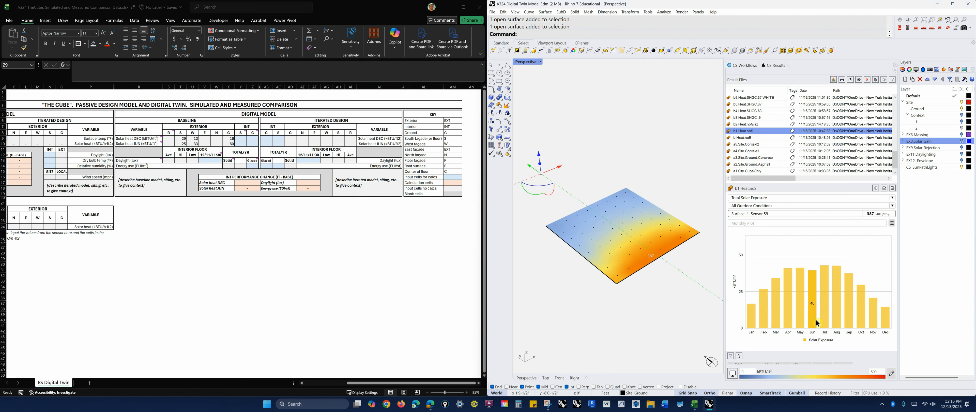
pyautogui.click(253, 138)
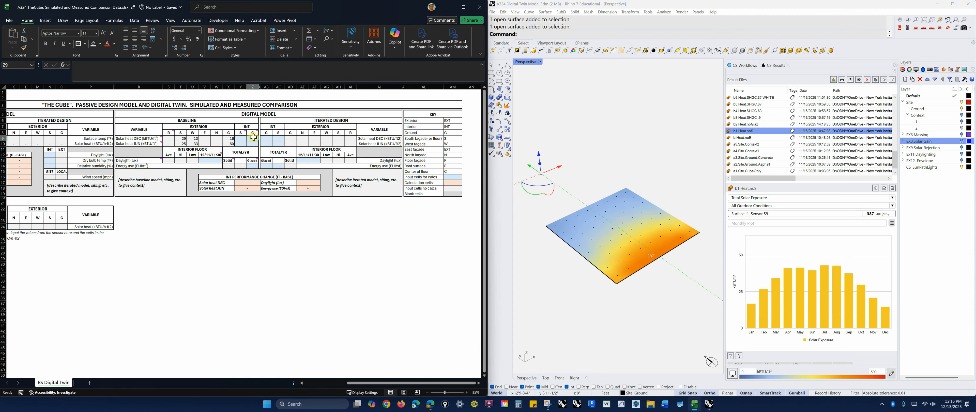
pyautogui.click(243, 139)
pyautogui.write('14')
pyautogui.click(244, 145)
pyautogui.write('40')
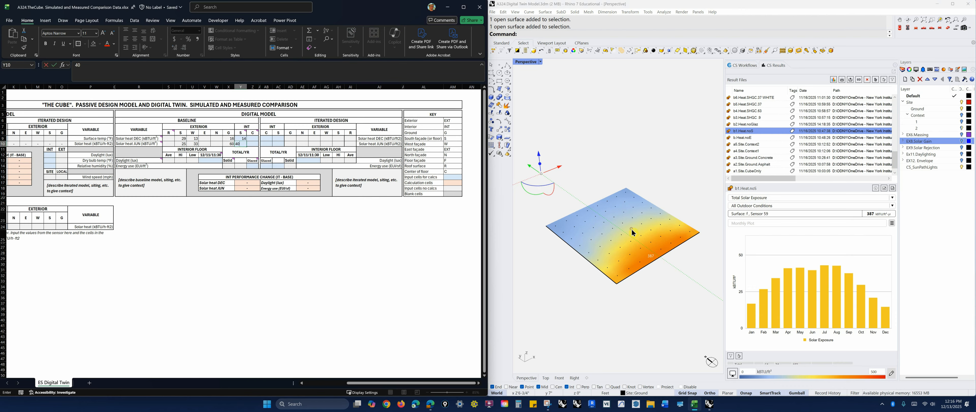
# - Read the central floor sensor's December and June exposure and enter 13 and 7 as baseline INT C Solar heat DEC and JUN
pyautogui.click(625, 223)
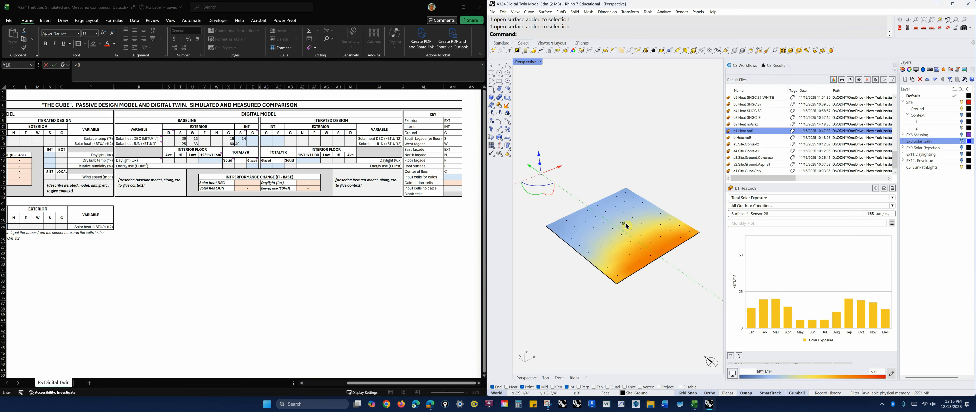
pyautogui.click(631, 229)
pyautogui.moveTo(888, 327)
pyautogui.moveTo(815, 330)
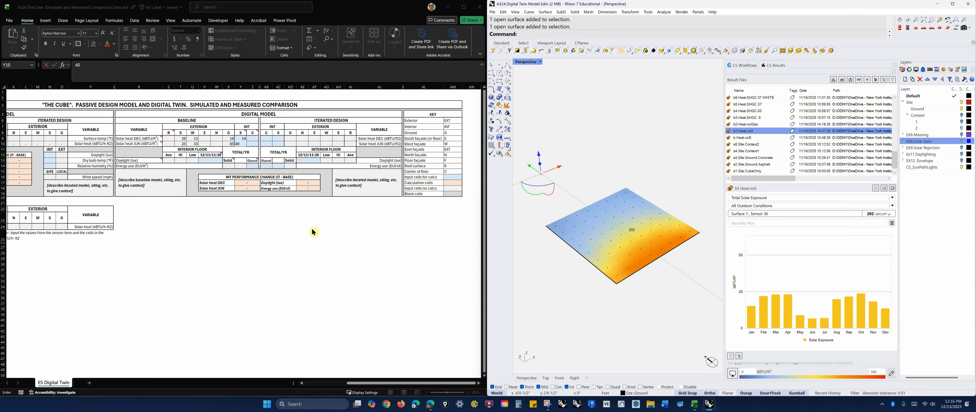
pyautogui.click(254, 137)
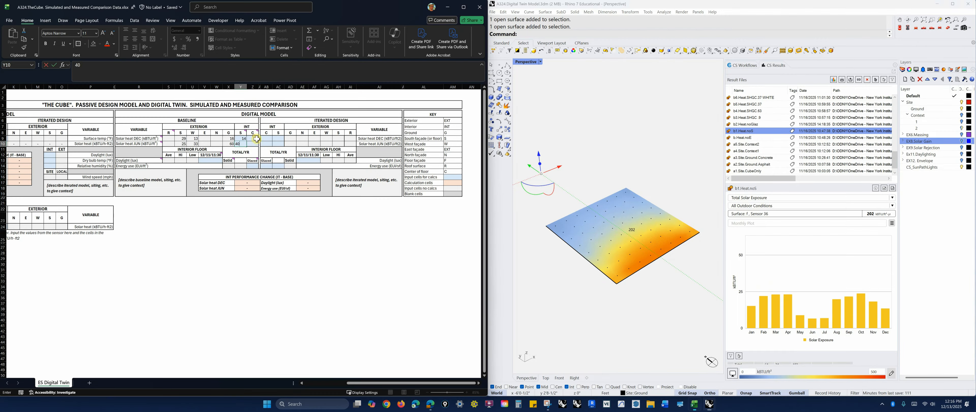
pyautogui.write('13')
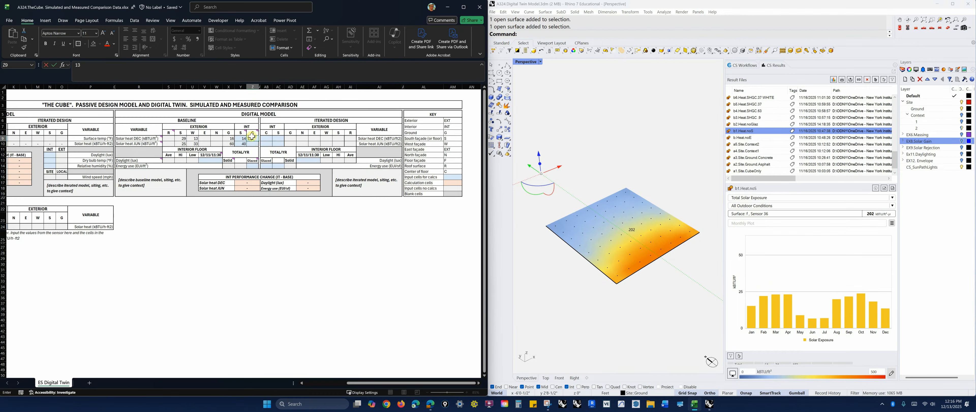
pyautogui.click(254, 146)
pyautogui.write('7')
pyautogui.click(282, 238)
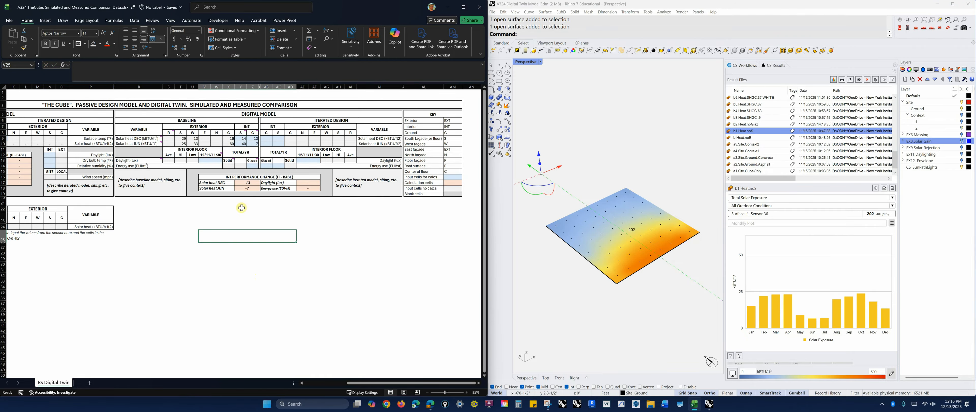
# - Review the baseline INT Solar heat DEC entries for S and C, and clear the floor sensor selection in the Rhino model
pyautogui.click(326, 218)
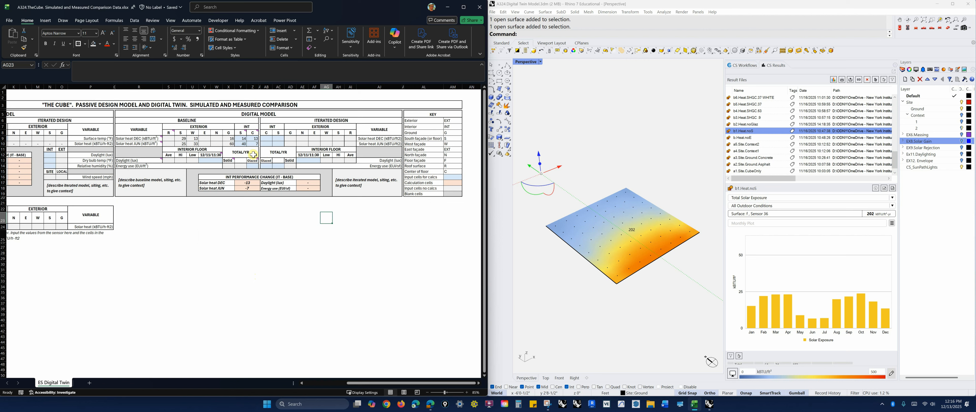
pyautogui.moveTo(242, 139); pyautogui.dragTo(256, 137)
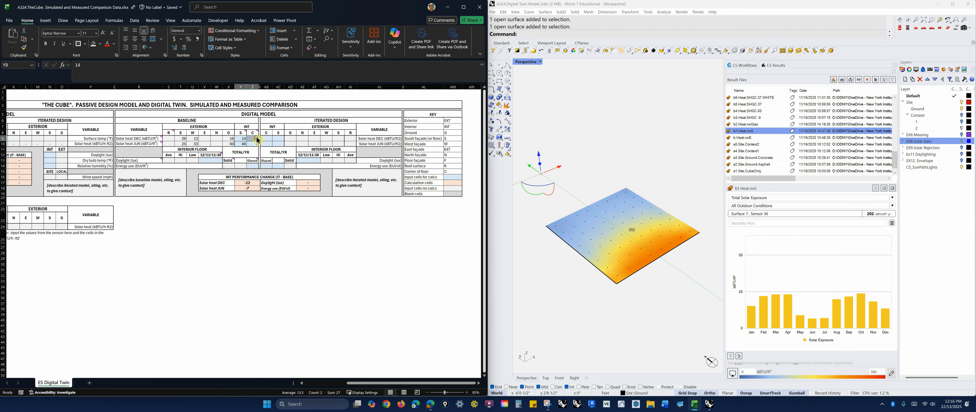
pyautogui.click(641, 304)
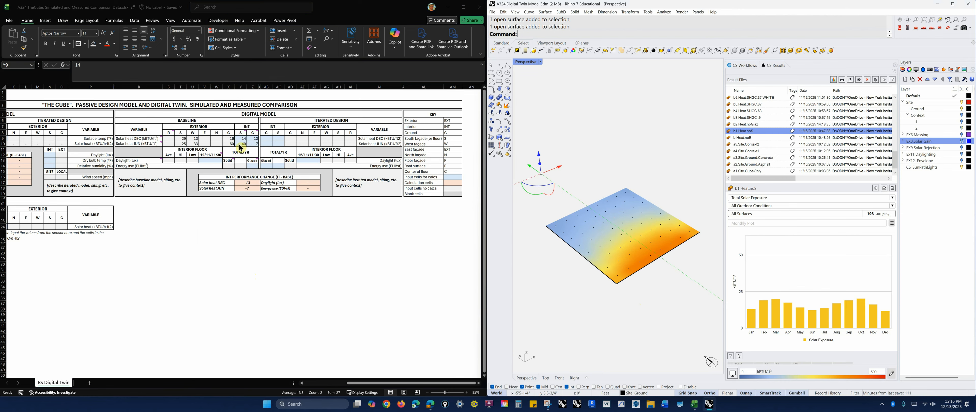
pyautogui.click(326, 326)
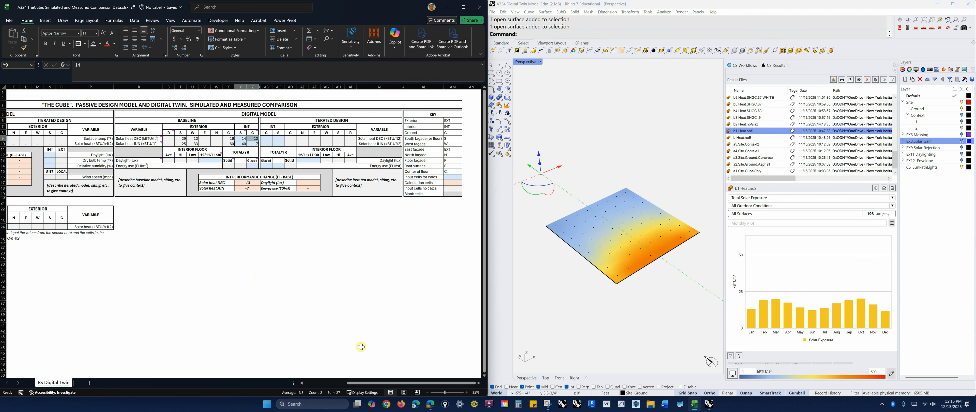
pyautogui.click(323, 326)
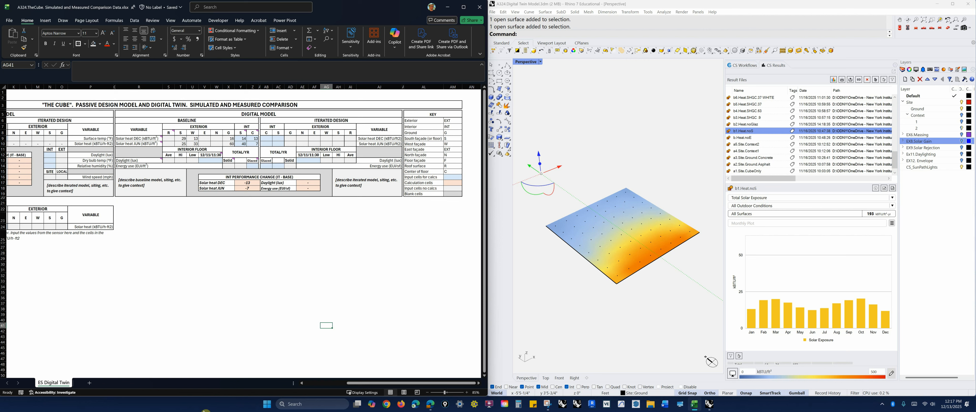
# - Display the c3.Shade.2'headOH solar exposure result on the floor and open the list of saved layer states
pyautogui.click(651, 181)
pyautogui.scroll(3, 740, 103)
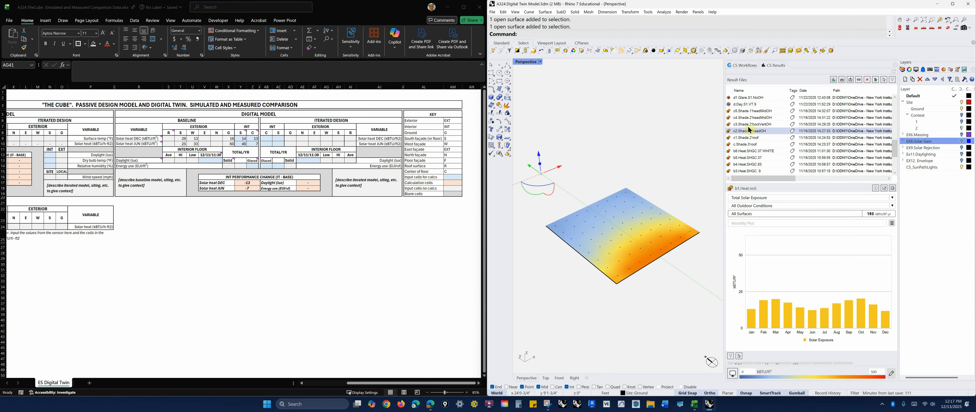
pyautogui.click(767, 132)
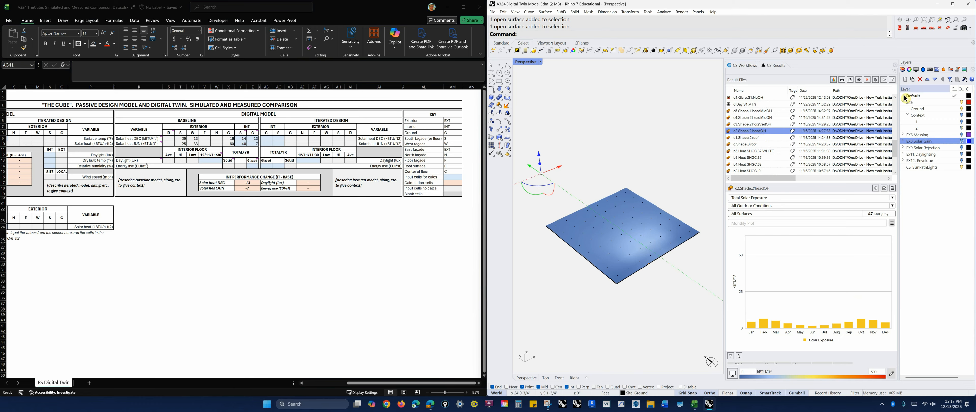
pyautogui.click(950, 69)
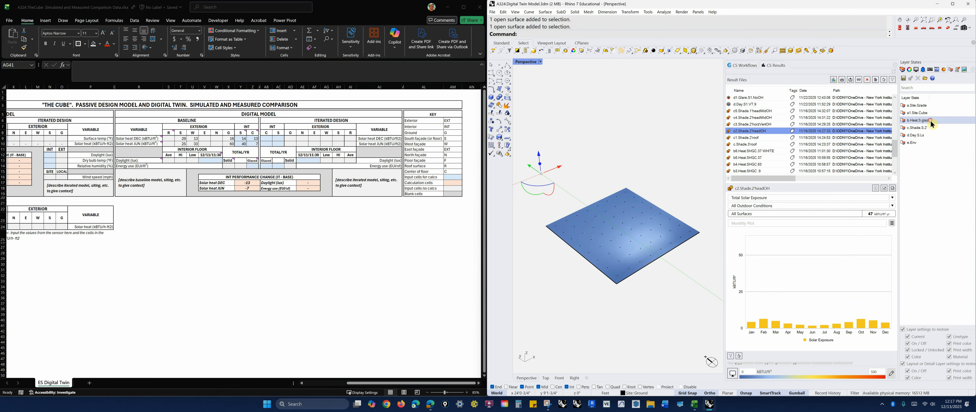
# - Restore the b.Heat.S.glaz layer state and expand the Solar Gain and Solar Rejection layers to show their sublayers
pyautogui.doubleClick(917, 121)
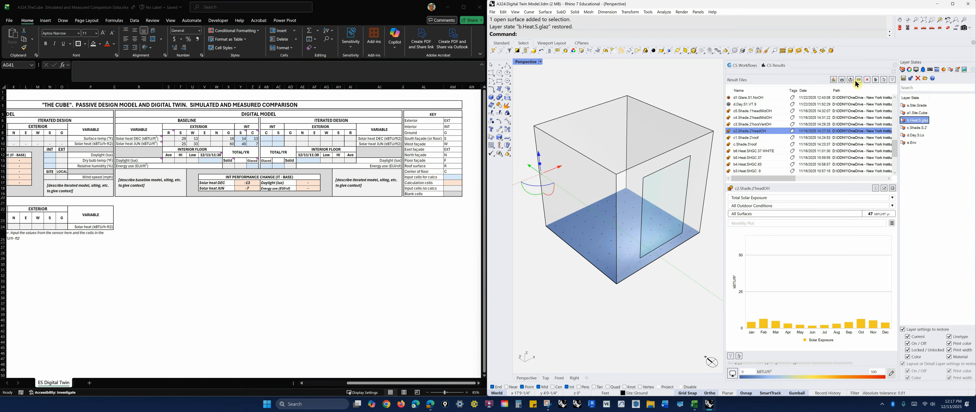
pyautogui.click(903, 70)
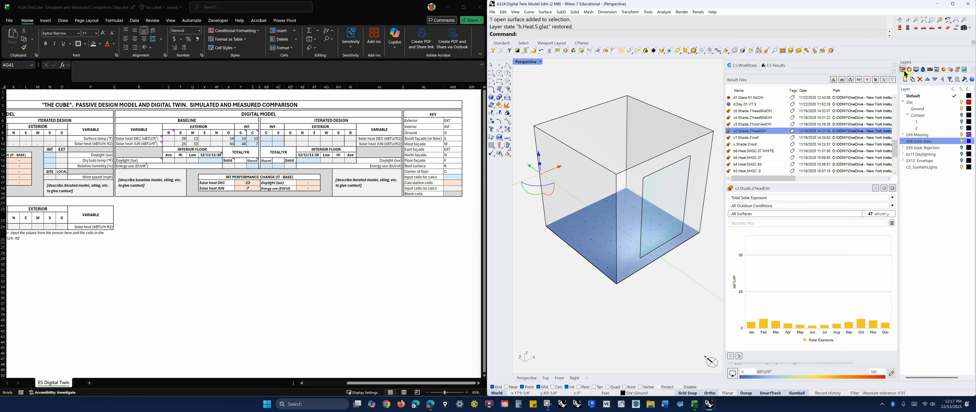
pyautogui.click(904, 141)
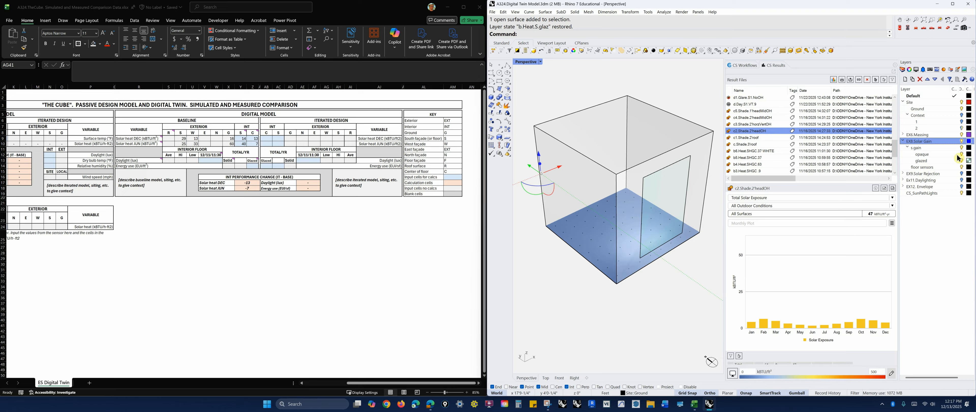
pyautogui.click(904, 173)
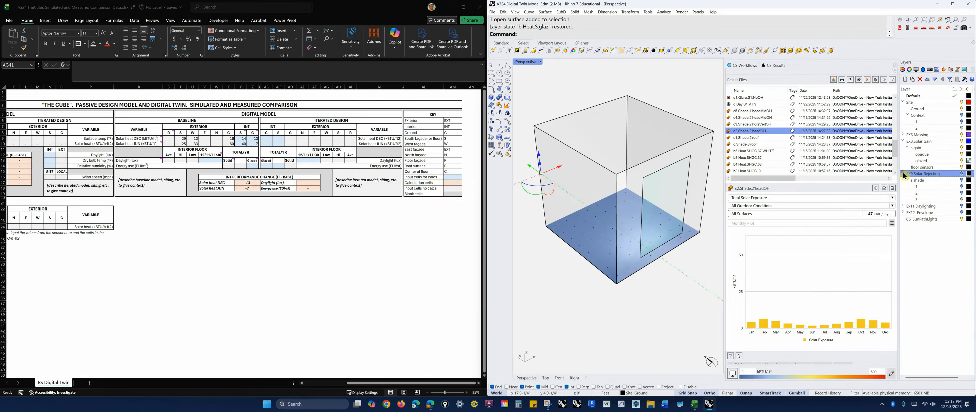
# - Toggle the visibility of shade sublayers 2, 3 and 1 under Solar Rejection to compare the shading options on the cube
pyautogui.click(962, 193)
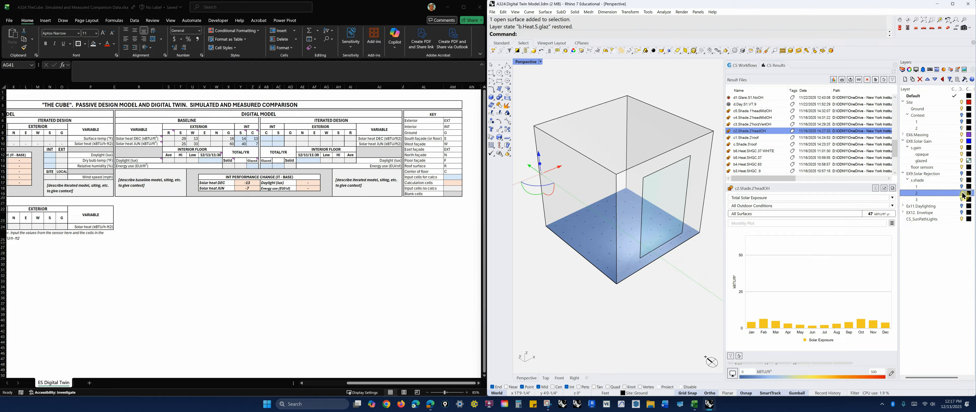
pyautogui.click(962, 194)
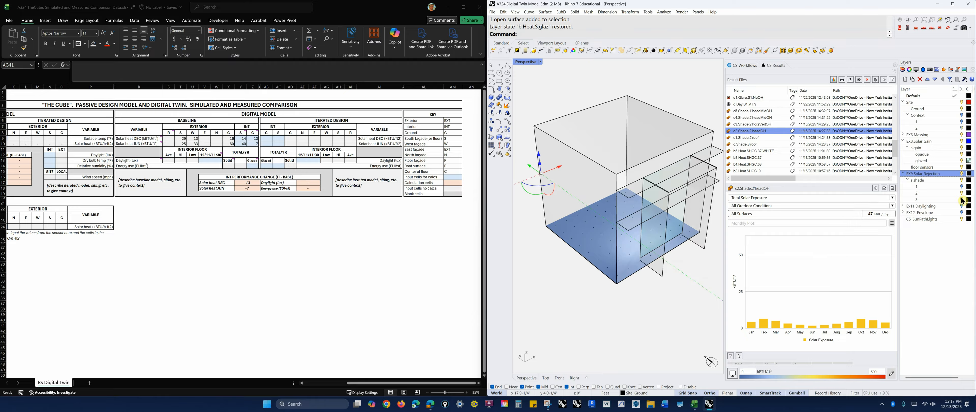
pyautogui.click(962, 200)
pyautogui.click(962, 194)
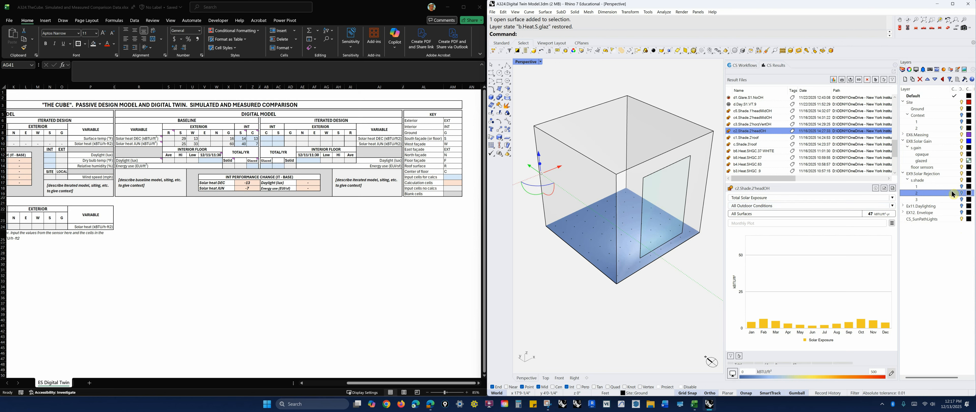
pyautogui.click(961, 186)
pyautogui.moveTo(610, 324); pyautogui.dragTo(609, 323, button='right')
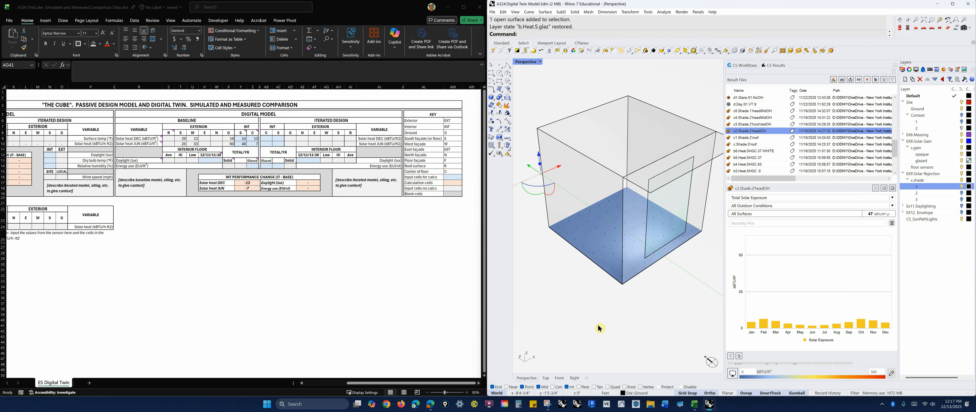
# - Switch to the Excel comparison sheet and review the iterated interior solar heat cells for December and June
pyautogui.click(271, 143)
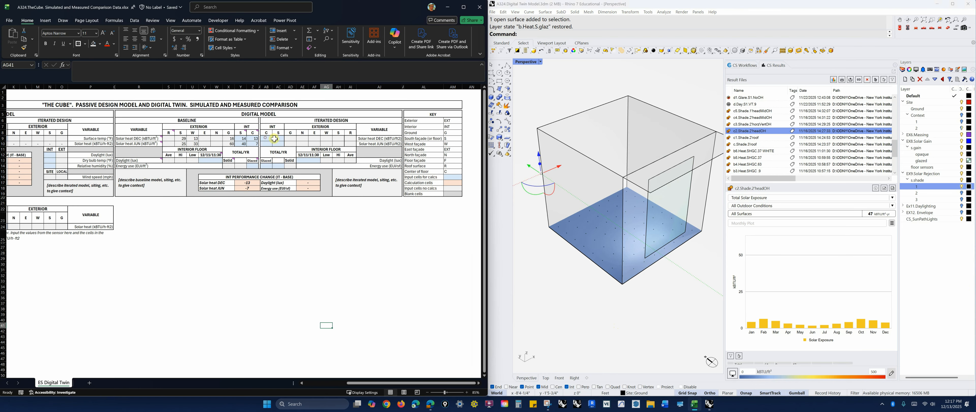
pyautogui.moveTo(267, 138); pyautogui.dragTo(280, 145)
pyautogui.click(304, 283)
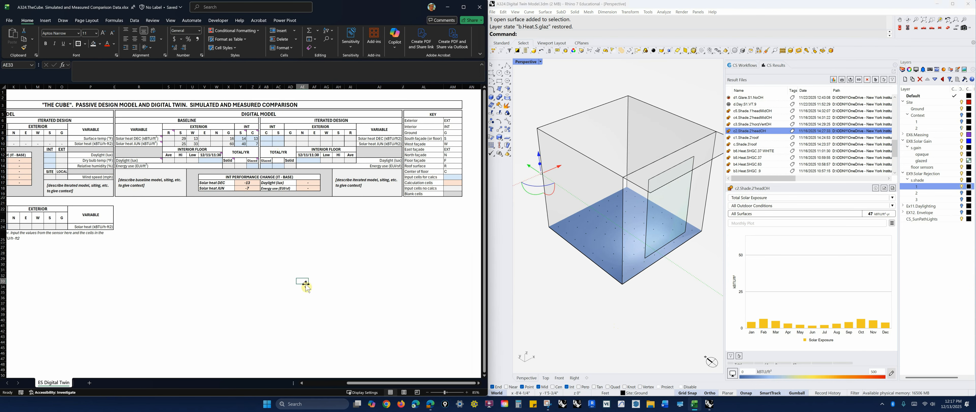
pyautogui.click(224, 279)
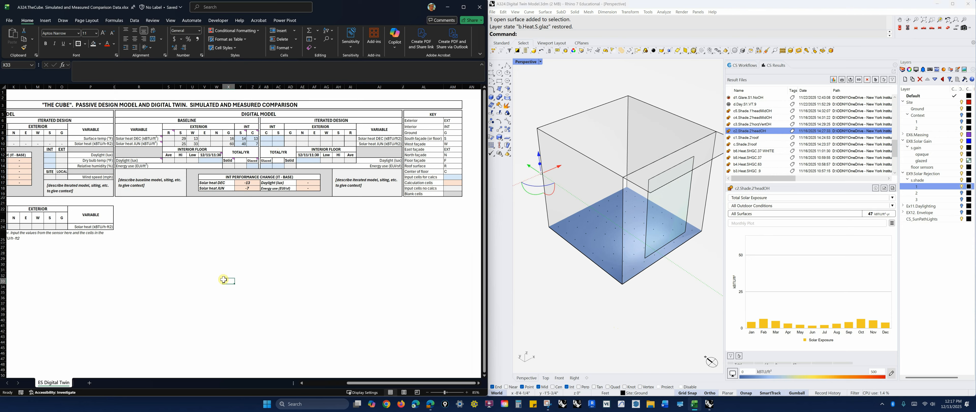
# - Switch to Rhino, load the d.Day.S1.VT.9 daylight result and restore the a1.Site.Cube layer state
pyautogui.click(580, 317)
pyautogui.click(744, 104)
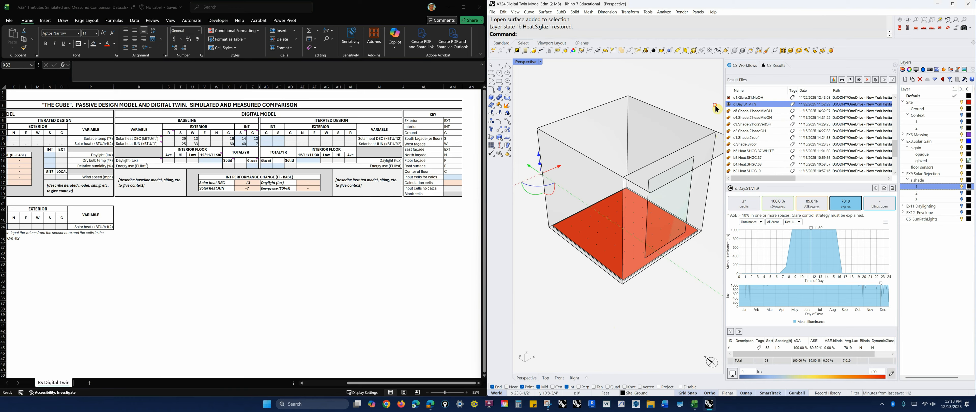
pyautogui.click(952, 69)
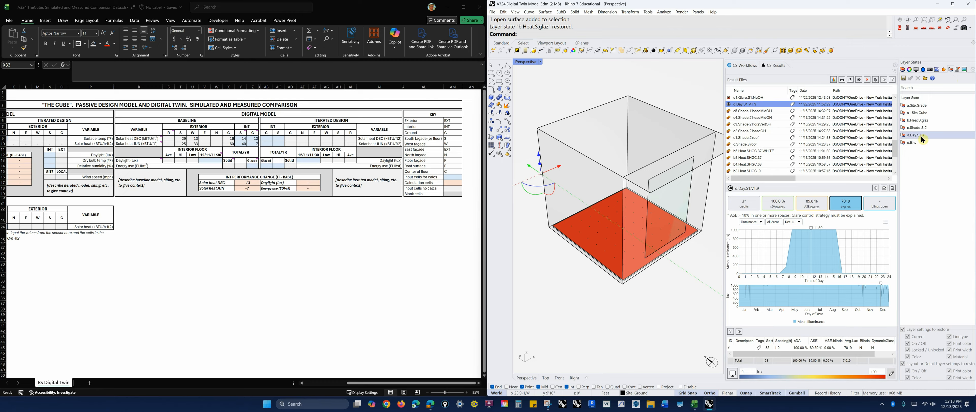
pyautogui.click(926, 113)
pyautogui.doubleClick(926, 113)
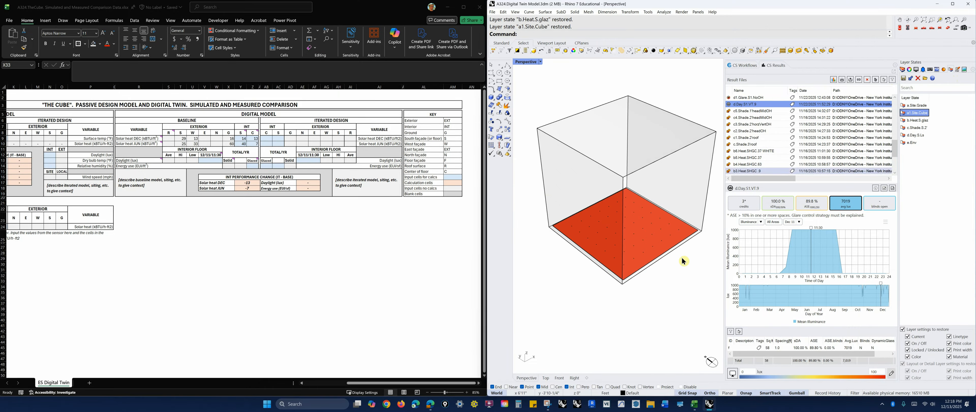
# - Restore the b.Heat.S.glaz layer state to show the cube with its south glazing around the daylight result
pyautogui.click(923, 120)
pyautogui.doubleClick(923, 119)
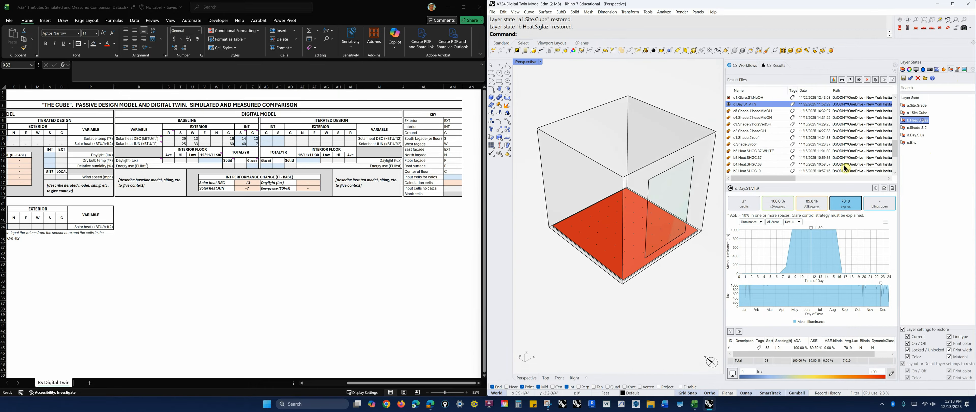
pyautogui.scroll(-1, 588, 281)
pyautogui.moveTo(611, 296); pyautogui.dragTo(612, 296, button='right')
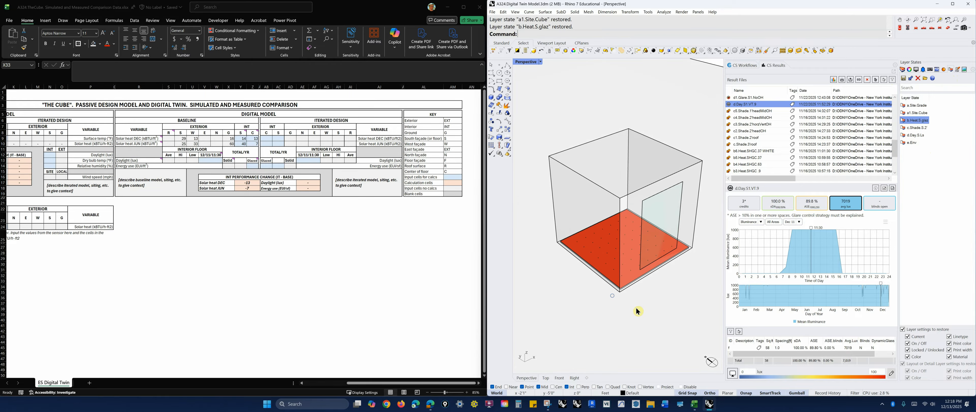
pyautogui.scroll(1, 658, 304)
pyautogui.scroll(1, 657, 305)
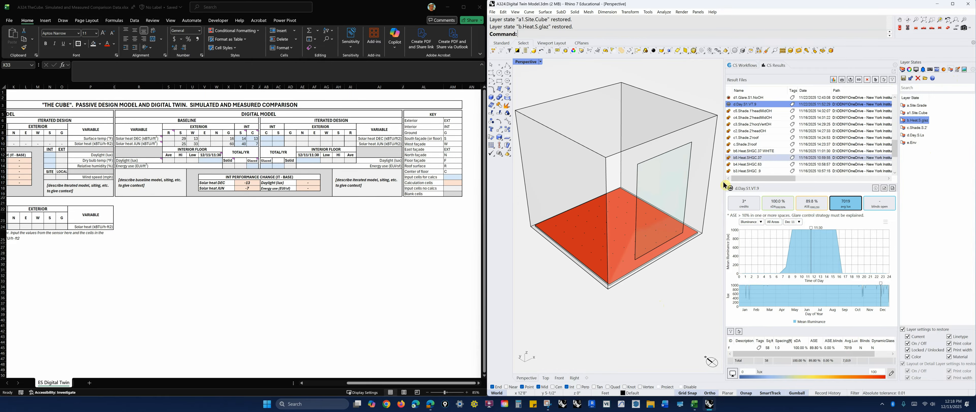
# - Enlarge the pane holding the daylight charts and set the illuminance chart's period to Annual
pyautogui.click(765, 104)
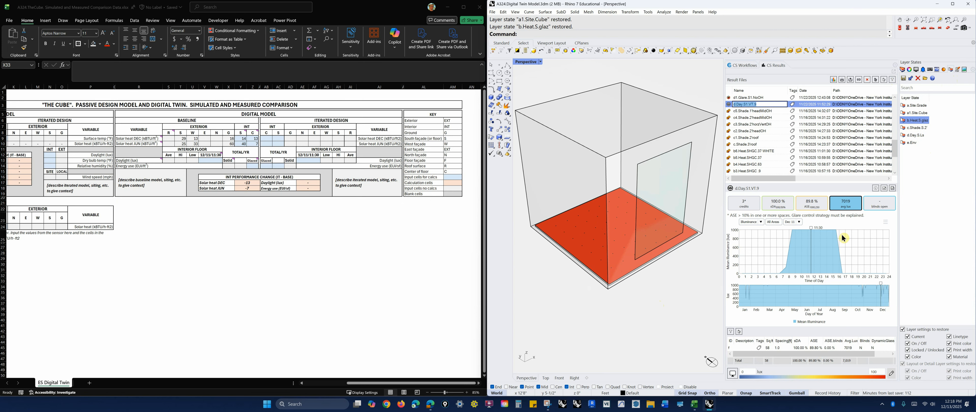
pyautogui.click(817, 182)
pyautogui.moveTo(818, 182); pyautogui.dragTo(818, 137)
pyautogui.click(671, 296)
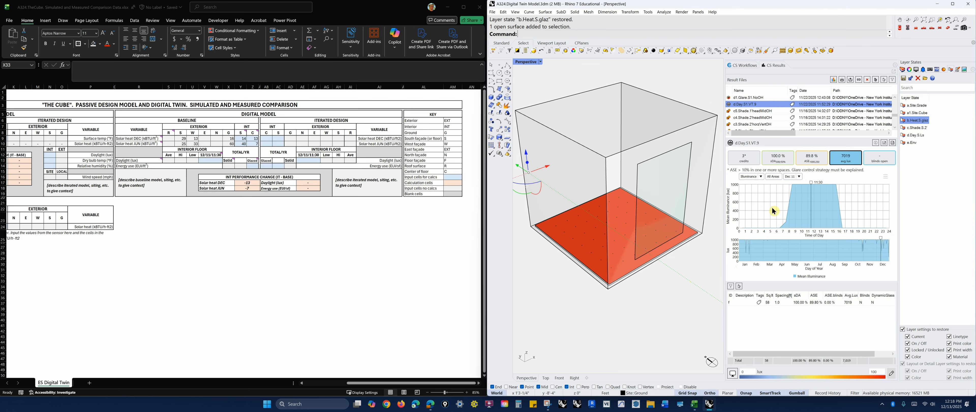
pyautogui.click(800, 177)
pyautogui.click(818, 179)
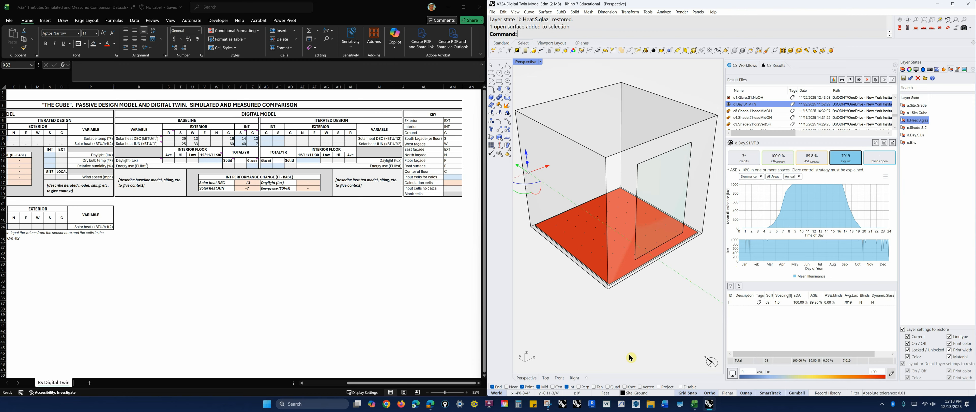
# - Compare the daylight autonomy and sunlight exposure results on the floor, finishing on the average lux result
pyautogui.click(784, 161)
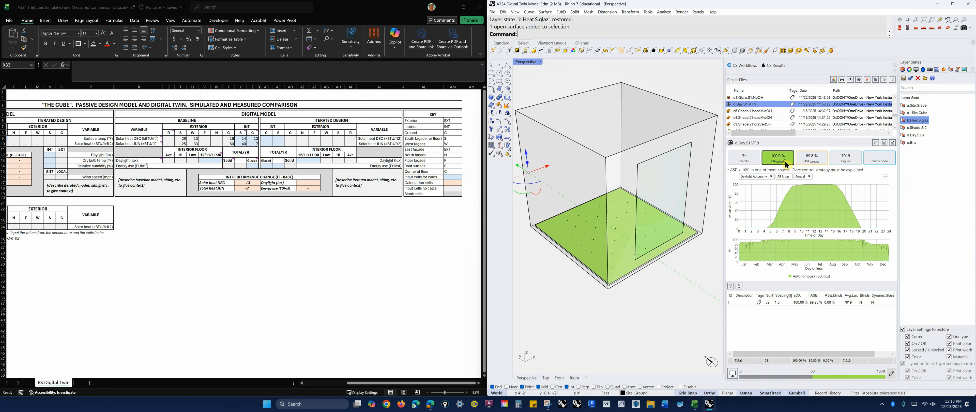
pyautogui.click(812, 159)
pyautogui.click(742, 159)
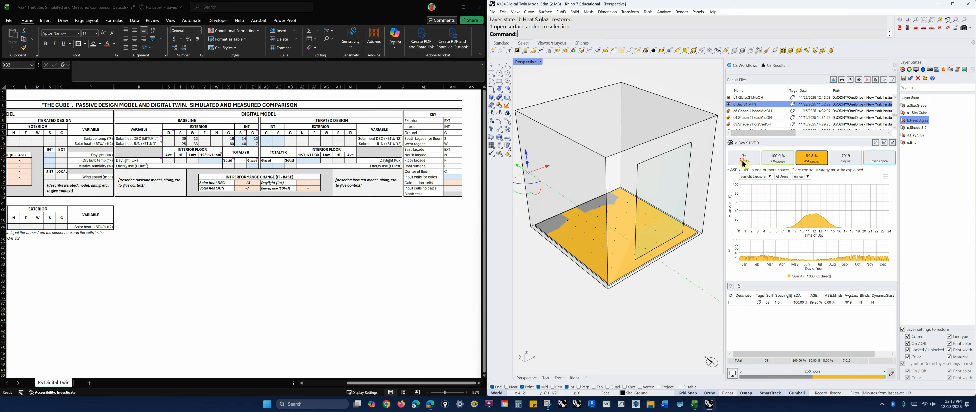
pyautogui.click(781, 160)
pyautogui.click(809, 159)
pyautogui.click(847, 159)
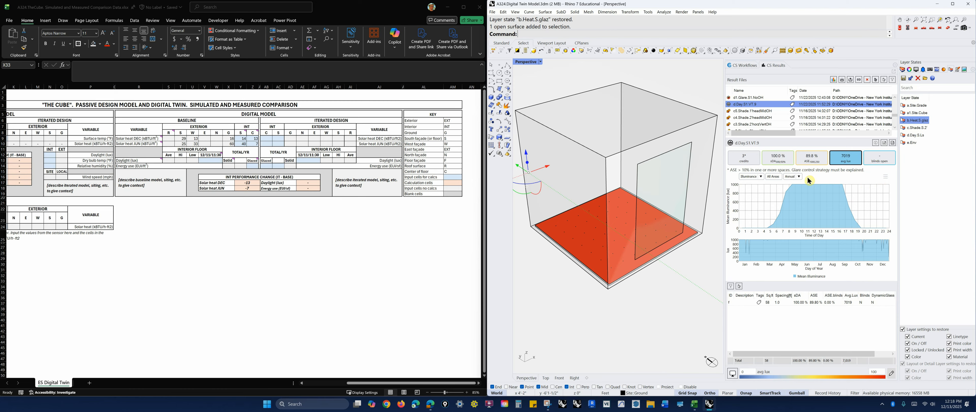
# - Change the illuminance chart from annual to single-day data, check a late June day, and set the date to Dec 11
pyautogui.moveTo(621, 223)
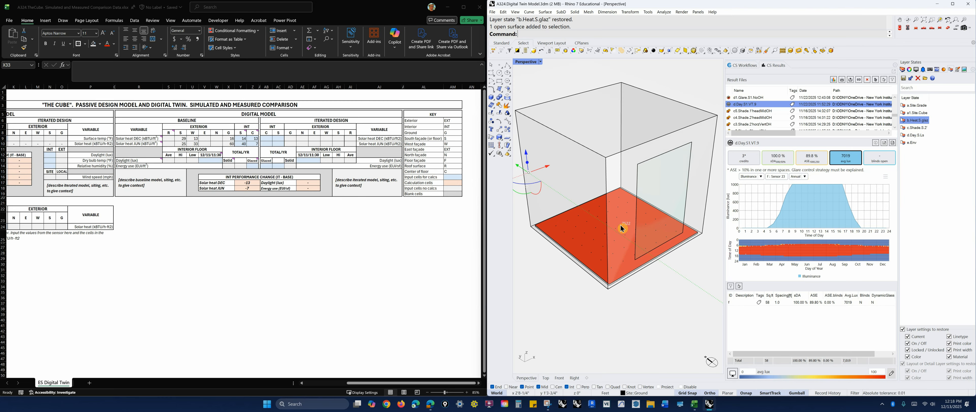
pyautogui.click(792, 177)
pyautogui.click(827, 187)
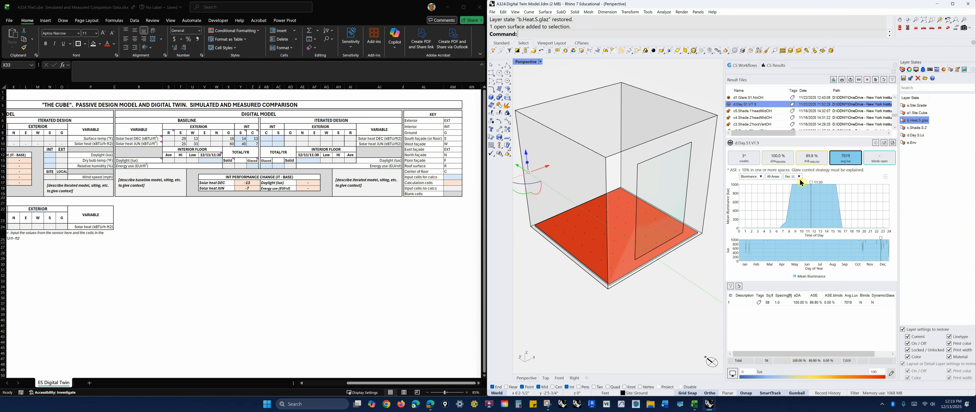
pyautogui.click(829, 240)
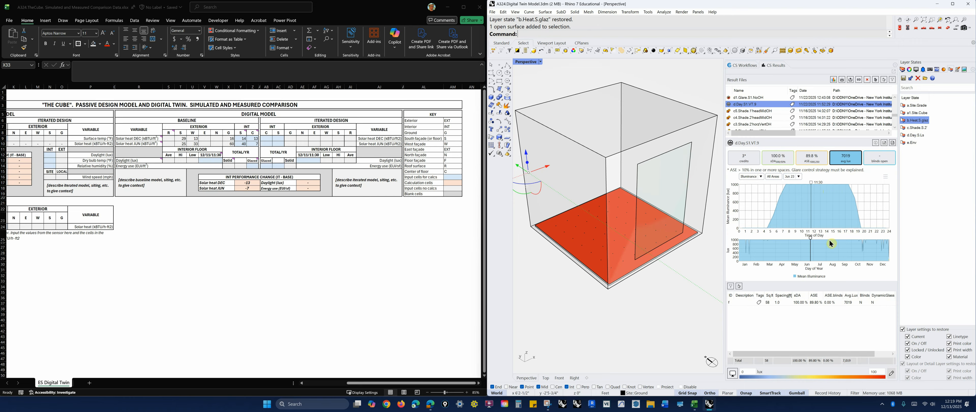
pyautogui.click(882, 246)
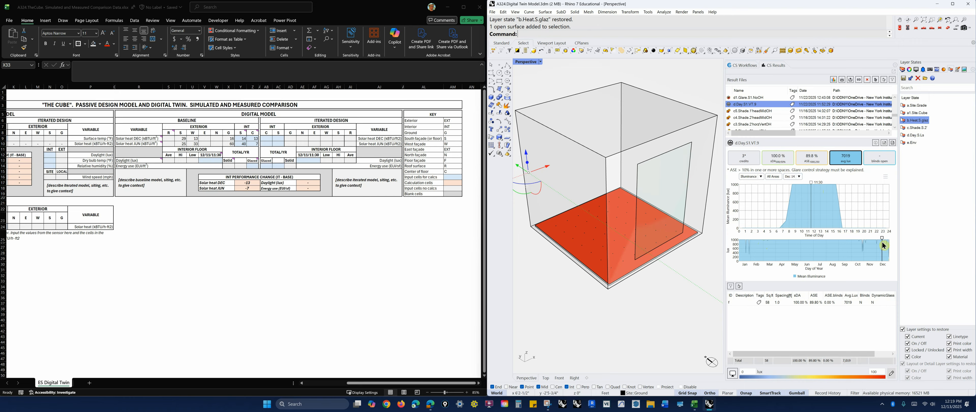
pyautogui.click(881, 244)
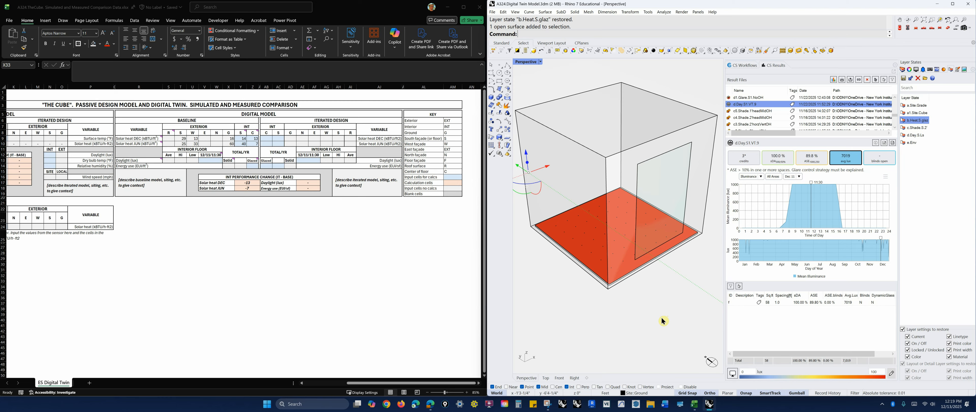
# - Examine the sensor at the centre of the cube's floor, leaving no surface selected
pyautogui.click(617, 245)
pyautogui.click(619, 234)
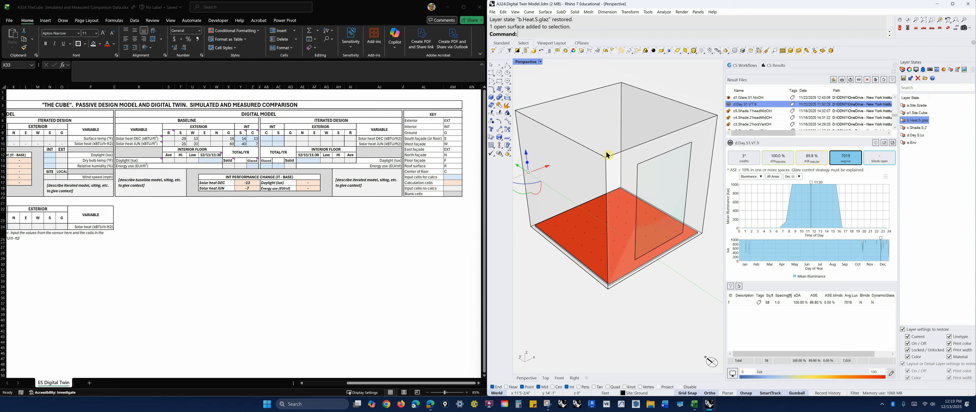
pyautogui.click(611, 109)
pyautogui.click(673, 77)
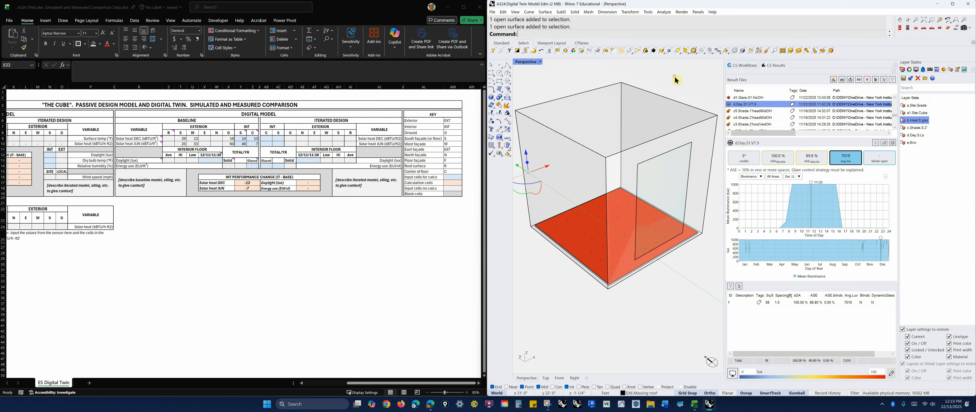
pyautogui.moveTo(623, 224)
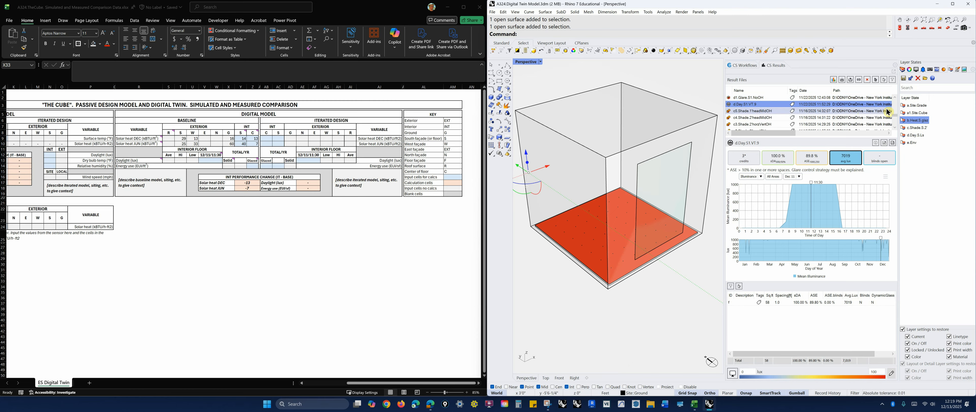
# - Restore the c.Shade.S.2 and d.Day.S.ls layer states in turn, and expand the Daylighting layer's sublayers
pyautogui.doubleClick(920, 128)
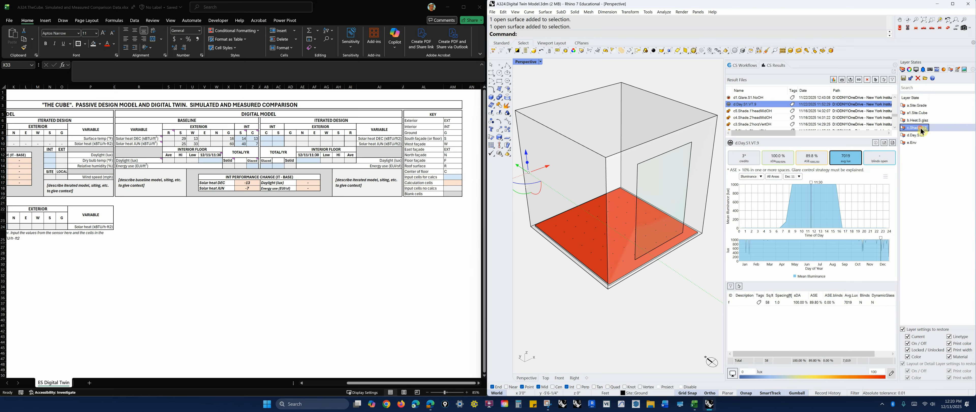
pyautogui.doubleClick(919, 135)
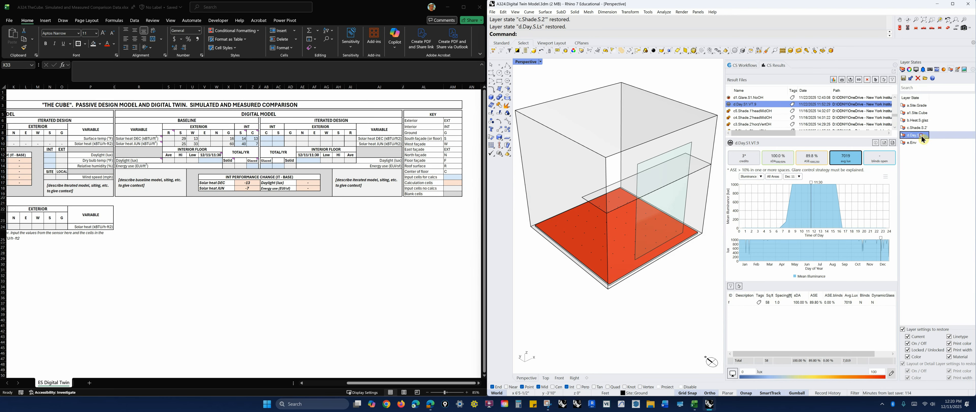
pyautogui.click(903, 69)
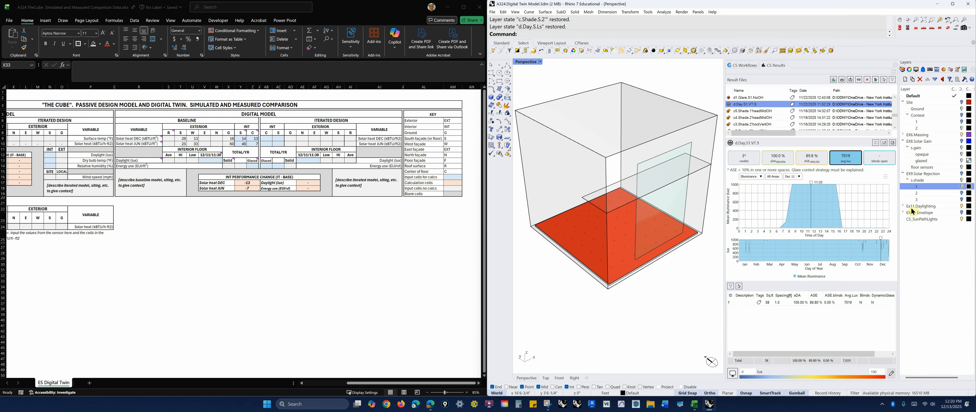
pyautogui.click(903, 206)
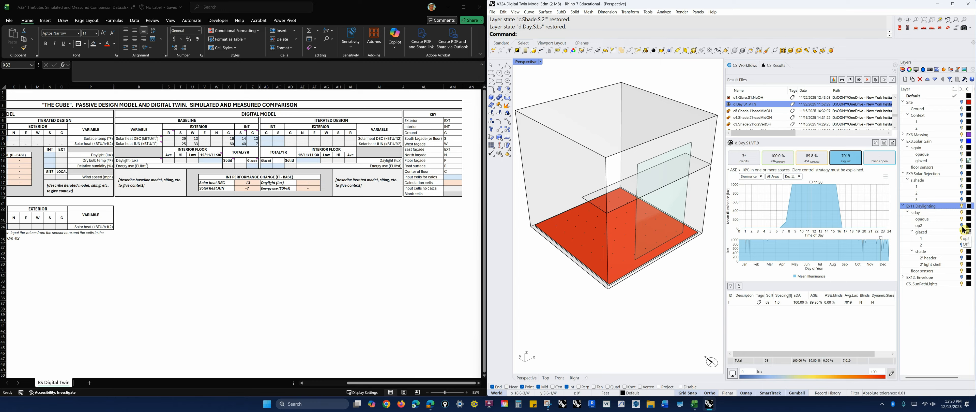
# - Toggle the visibility of glazed sublayers 1 and 2 under Daylighting to show the horizontal upper glazing strip
pyautogui.click(963, 245)
pyautogui.click(962, 239)
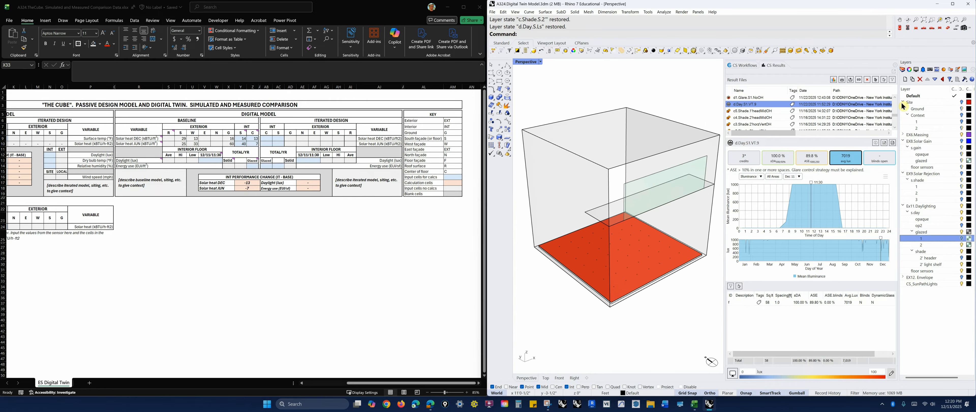
# - Find the da14.Day.S2.2'lightSh daylight simulation among the result files and load it onto the cube's floor
pyautogui.click(895, 97)
pyautogui.click(896, 97)
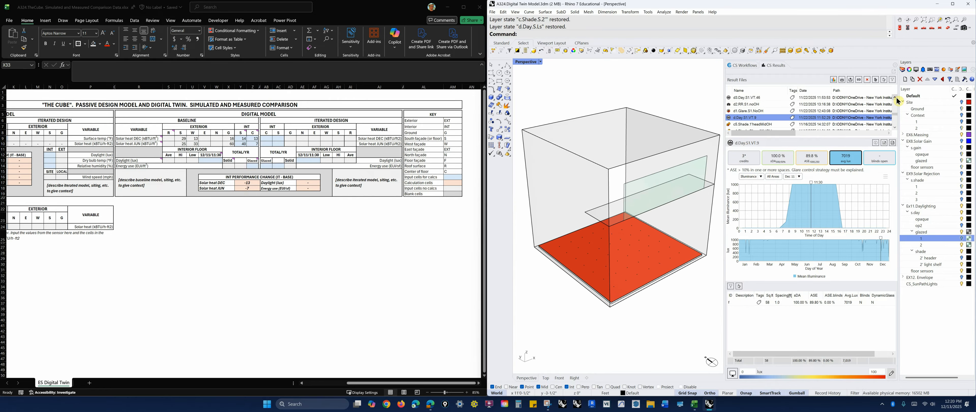
pyautogui.click(895, 97)
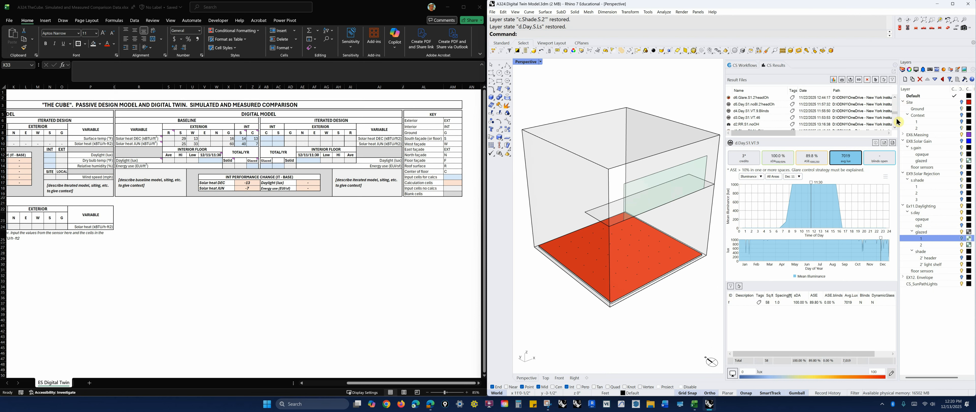
pyautogui.click(895, 127)
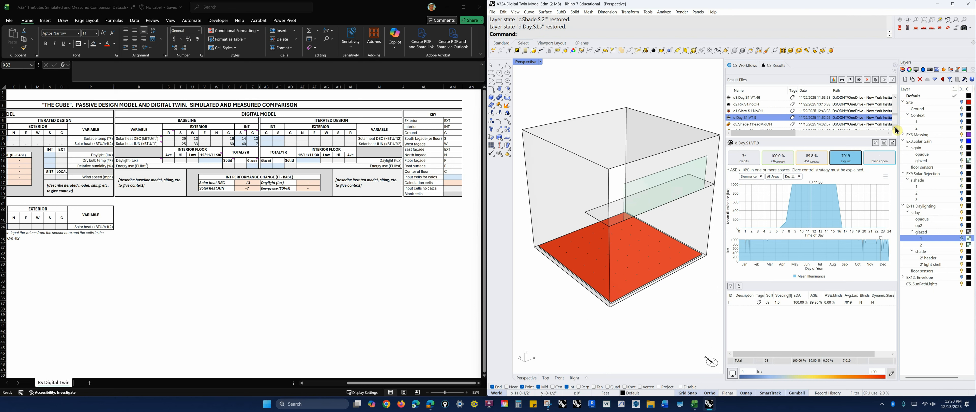
pyautogui.click(896, 129)
pyautogui.click(896, 130)
pyautogui.click(896, 130)
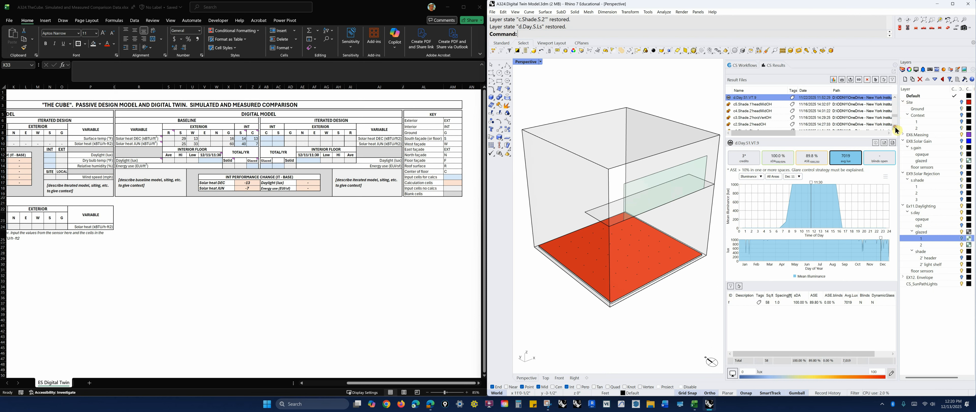
pyautogui.click(895, 98)
pyautogui.click(896, 98)
pyautogui.click(895, 98)
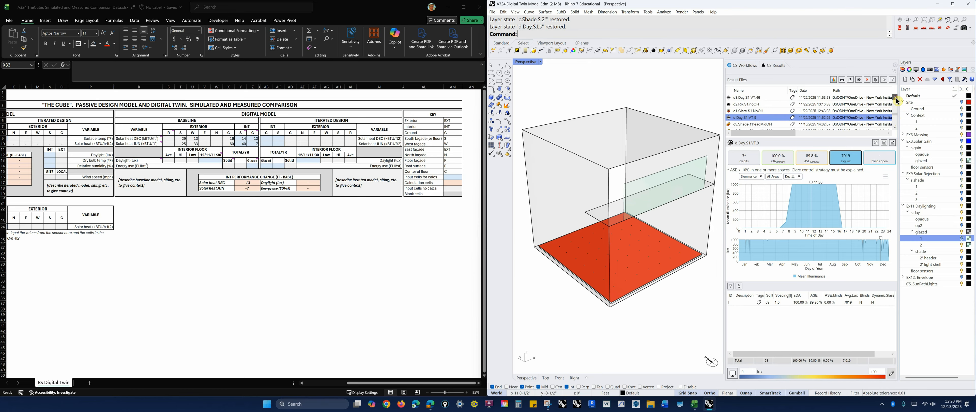
pyautogui.click(895, 98)
pyautogui.click(895, 98)
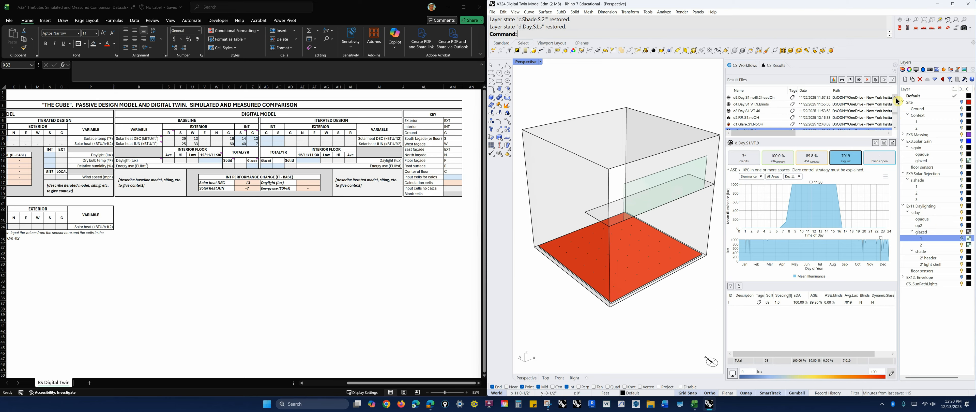
pyautogui.click(896, 97)
pyautogui.click(896, 98)
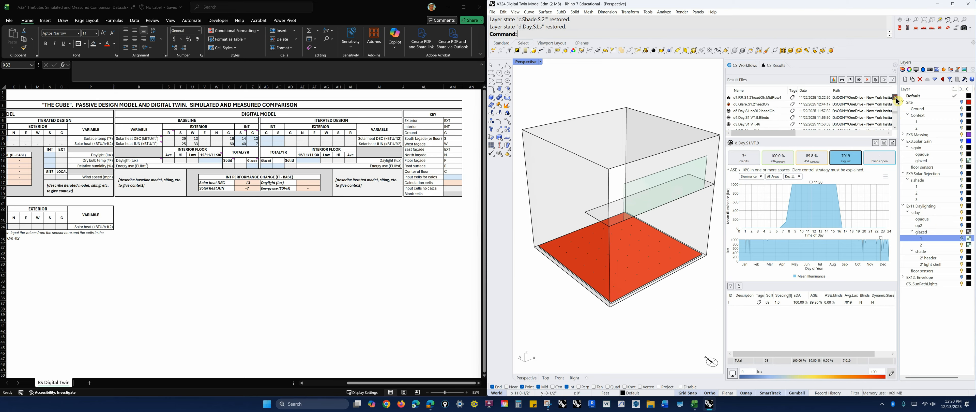
pyautogui.click(895, 97)
pyautogui.click(895, 97)
pyautogui.click(895, 97)
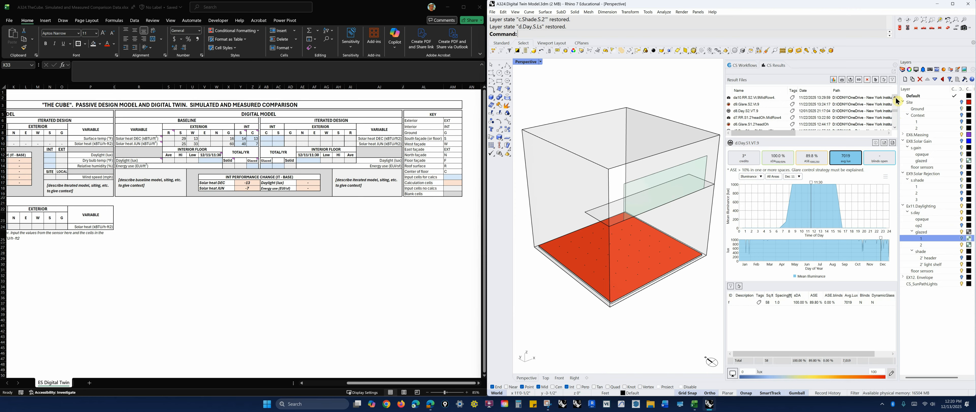
pyautogui.click(896, 97)
pyautogui.click(896, 98)
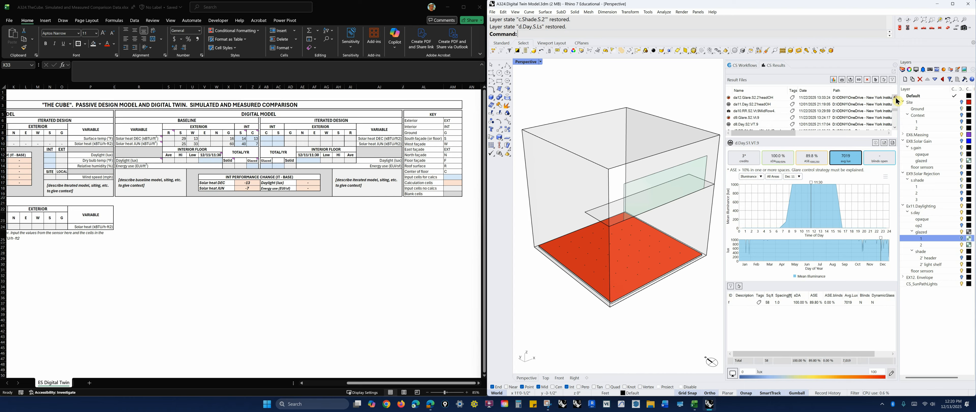
pyautogui.click(895, 98)
pyautogui.click(896, 98)
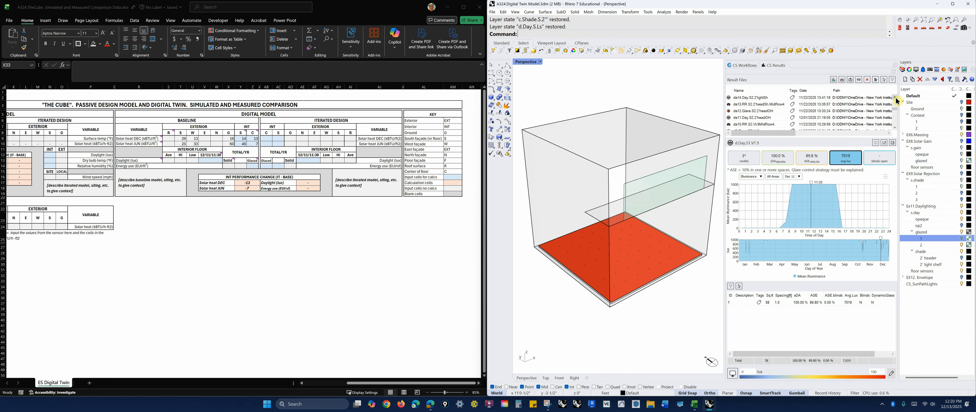
pyautogui.click(756, 97)
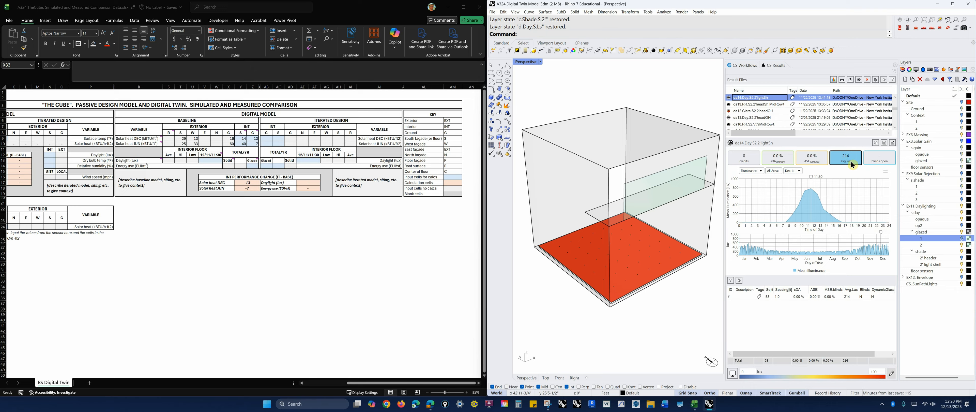
# - Set the upper limit of the illuminance colour scale to 1000 lux for the light-shelf result
pyautogui.click(878, 371)
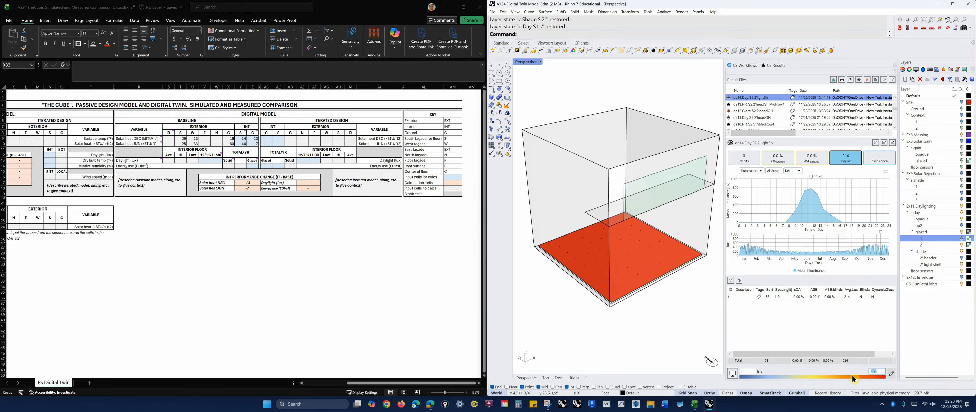
pyautogui.write('100')
pyautogui.press('Tab')
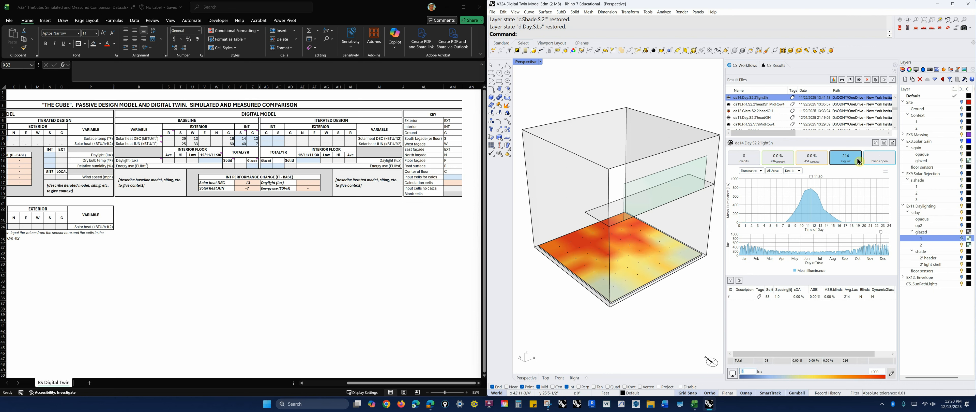
# - Reload the d.Day.S1.VT.9 daylight result for comparison with the light-shelf design
pyautogui.scroll(-1, 895, 127)
pyautogui.scroll(-2, 896, 130)
pyautogui.scroll(-1, 897, 132)
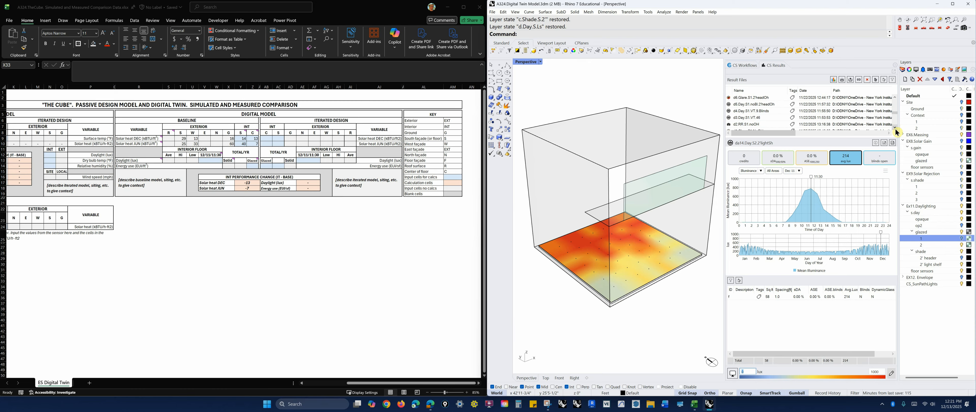
pyautogui.scroll(-1, 896, 132)
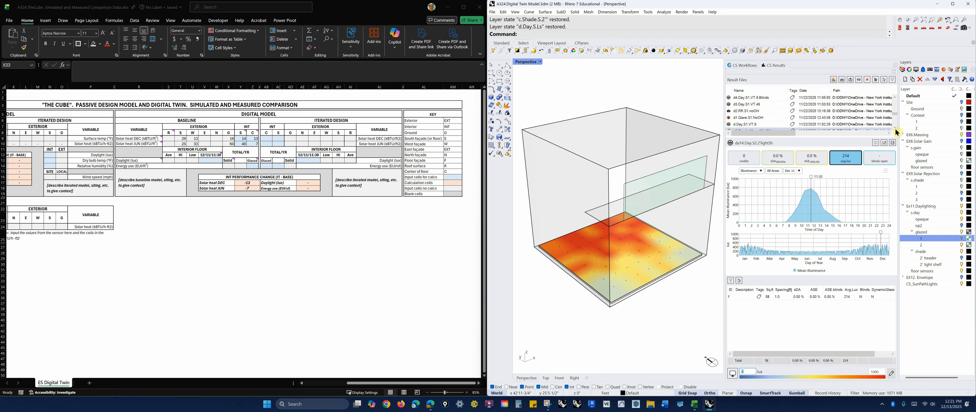
pyautogui.click(757, 125)
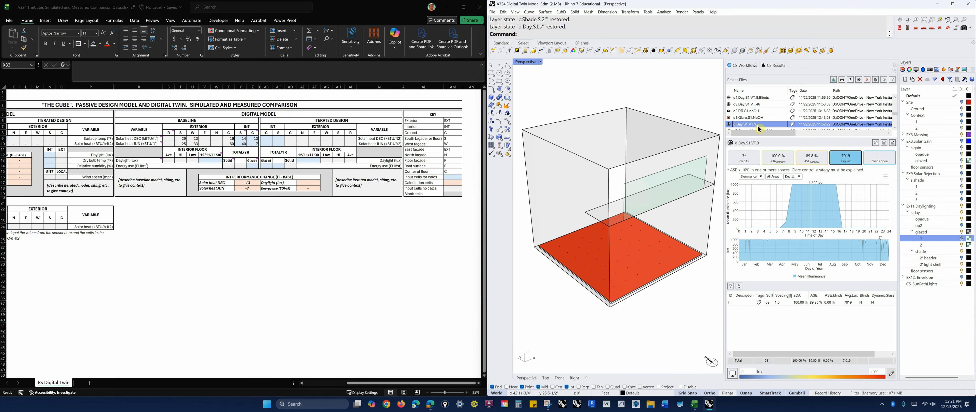
# - Raise the colour scale's upper limit to 30000 lux and inspect a sensor in the unlit part of the floor
pyautogui.moveTo(880, 372); pyautogui.dragTo(842, 371)
pyautogui.write('3')
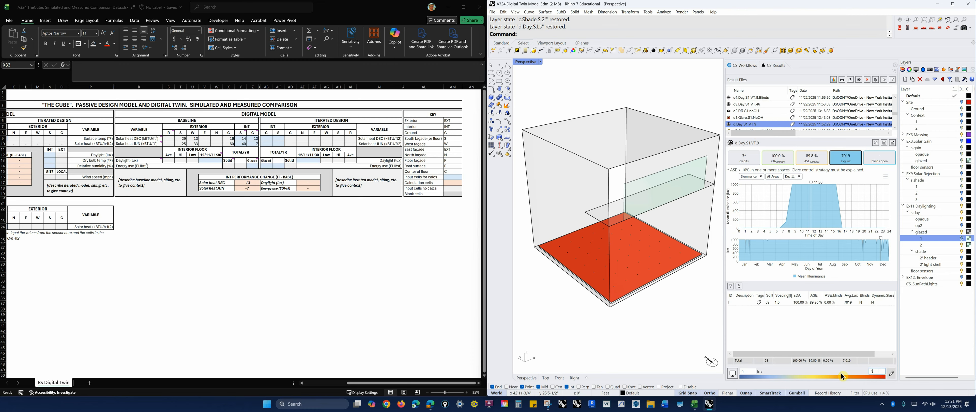
pyautogui.write('0000')
pyautogui.press('Tab')
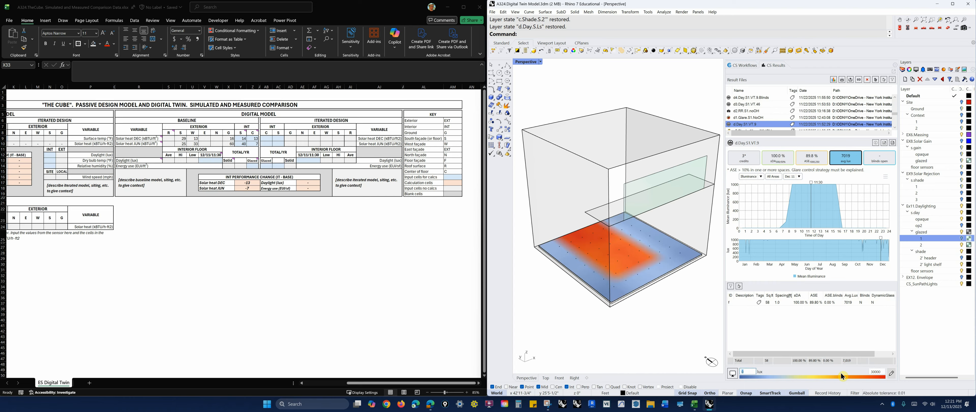
pyautogui.click(660, 243)
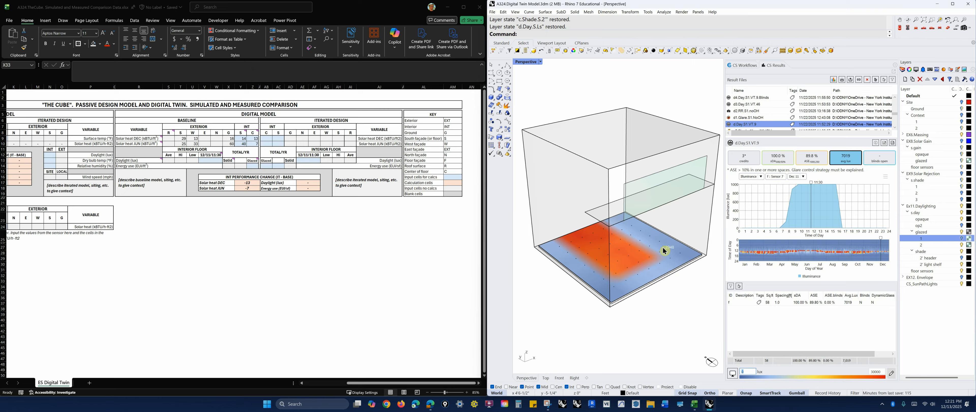
# - Set the colour scale's upper limit back to 1000 lux on the d.Day.S1.VT.9 result
pyautogui.click(876, 371)
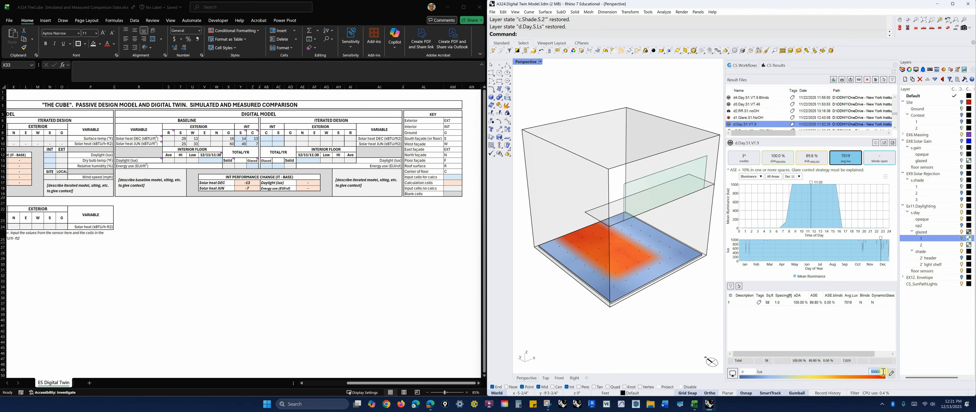
pyautogui.write('1')
pyautogui.press('Tab')
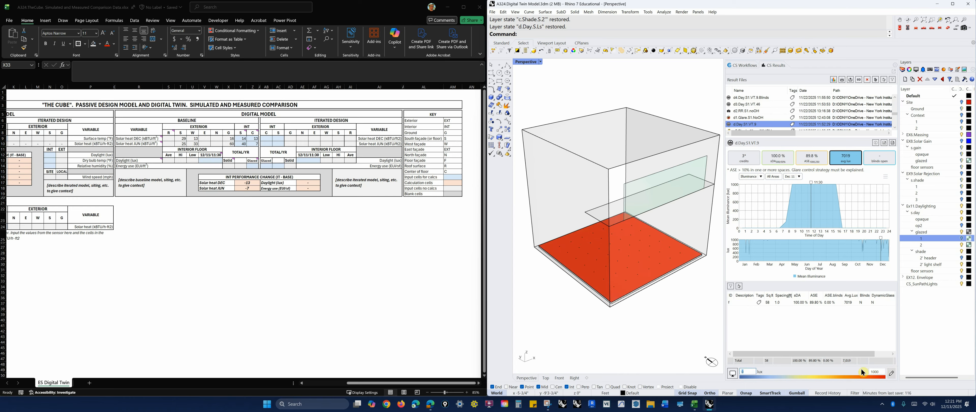
# - Load the da14.Day.S2.2'lightSh result again and examine the lux values at individual sensors across the cube's floor
pyautogui.moveTo(637, 269)
pyautogui.scroll(5, 894, 95)
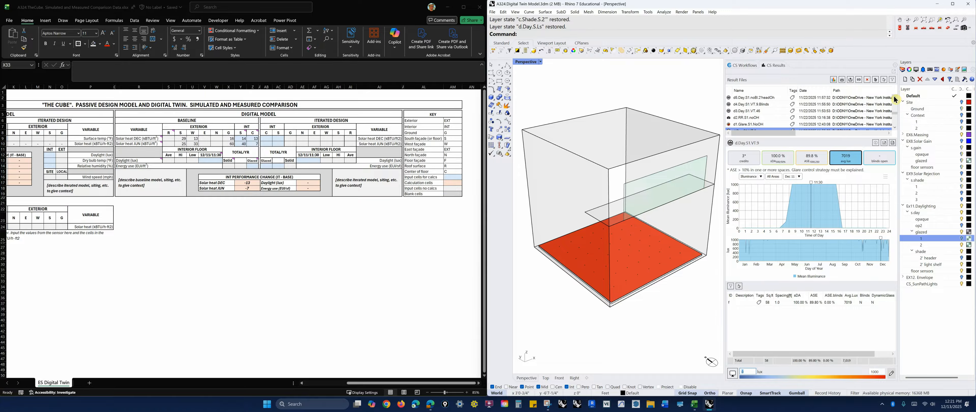
pyautogui.scroll(4, 895, 98)
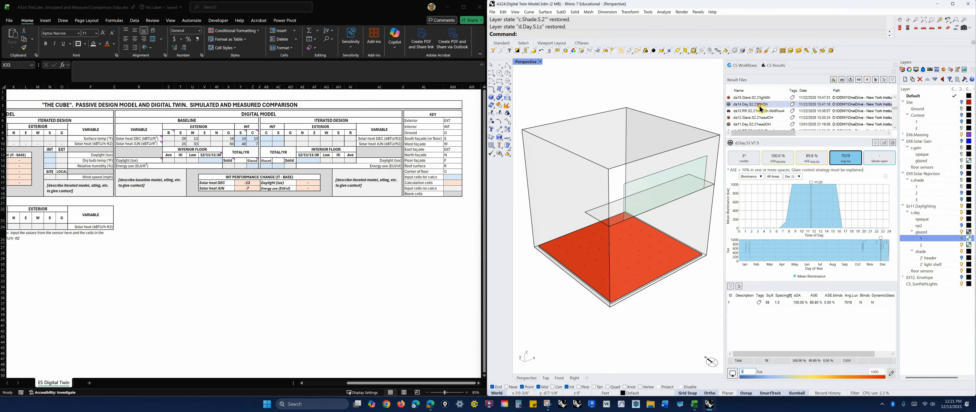
pyautogui.click(760, 107)
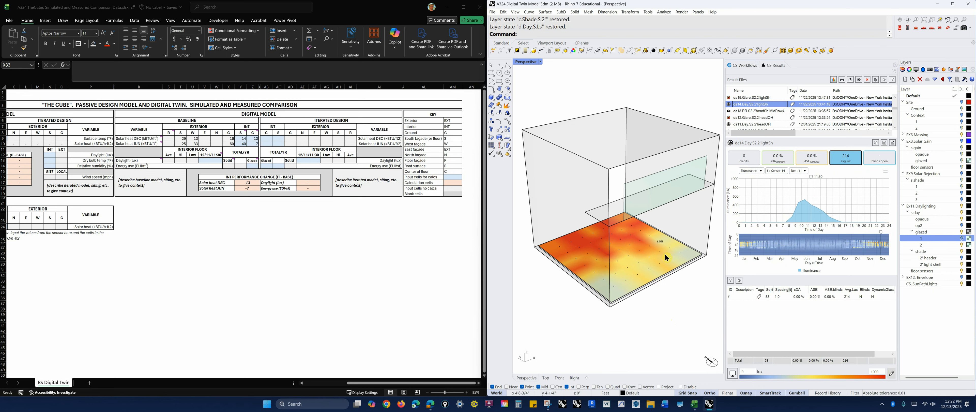
pyautogui.moveTo(655, 304); pyautogui.dragTo(656, 304, button='right')
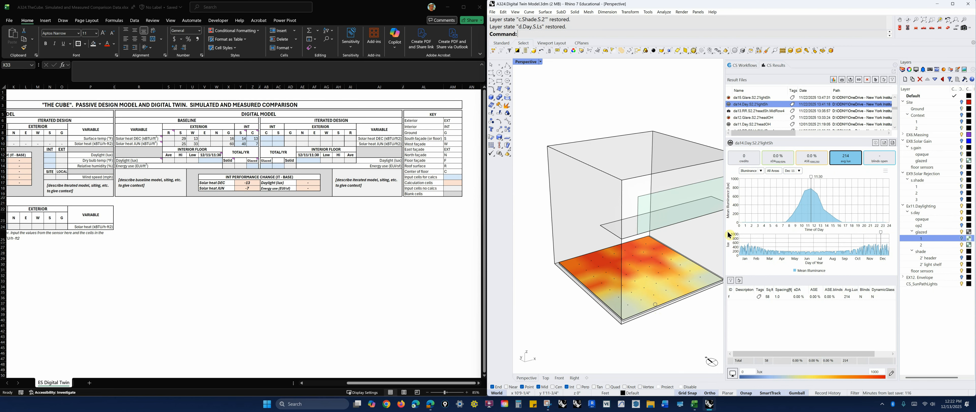
pyautogui.click(895, 97)
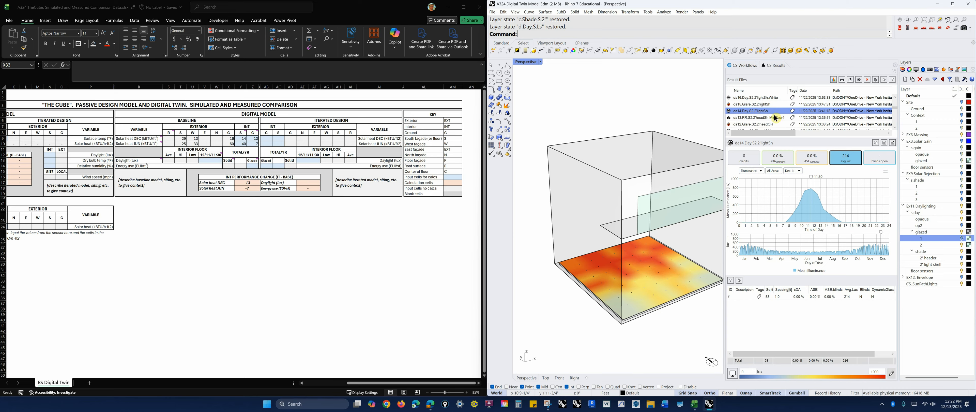
pyautogui.moveTo(618, 281); pyautogui.dragTo(562, 325, button='right')
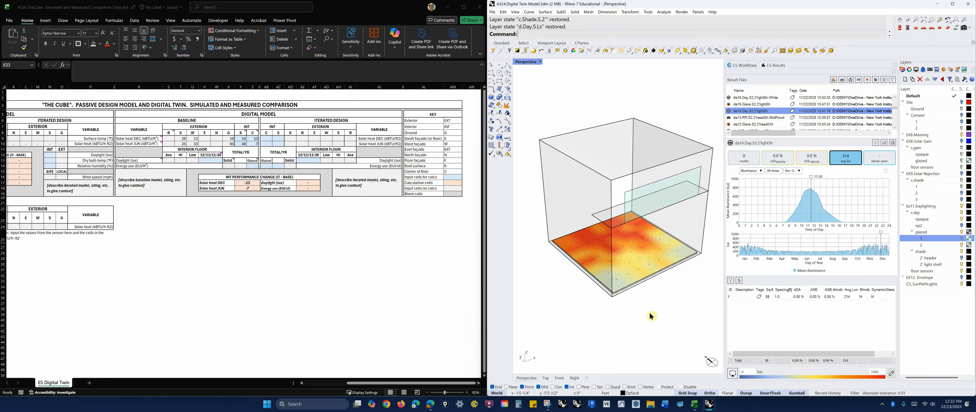
pyautogui.moveTo(623, 328); pyautogui.dragTo(626, 332, button='right')
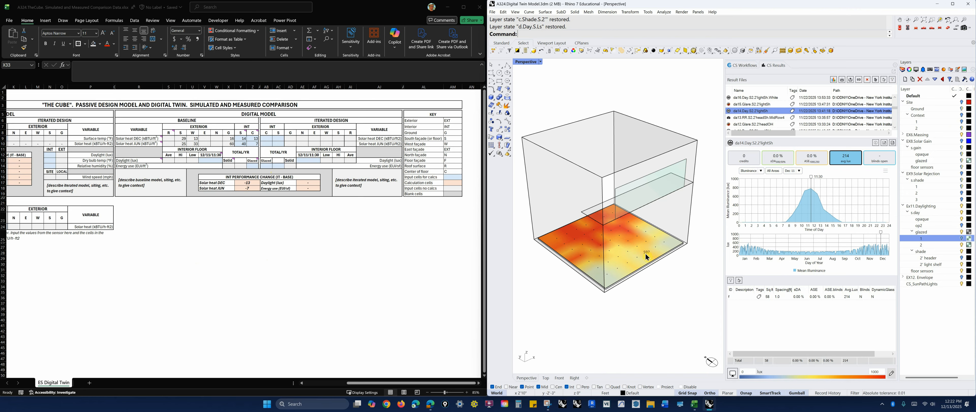
pyautogui.click(638, 257)
# - In the Excel comparison sheet, enter 214 as the iterated design's average interior floor daylight in the digital model section
pyautogui.click(352, 159)
pyautogui.click(352, 159)
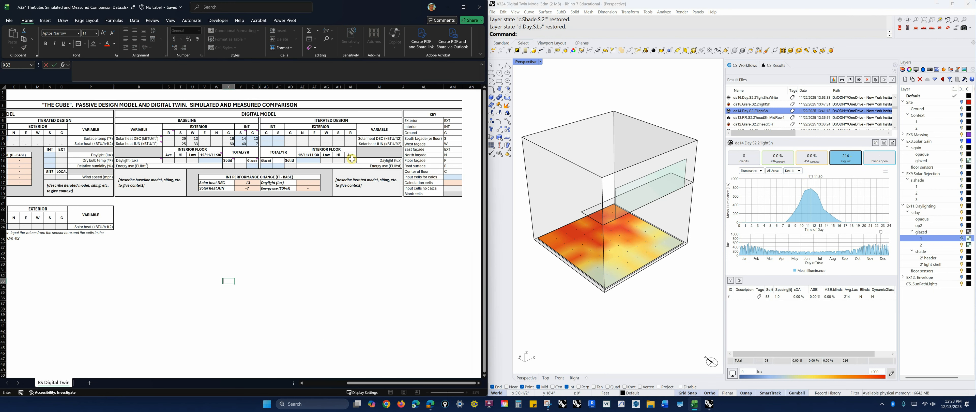
pyautogui.write('214')
pyautogui.press('Return')
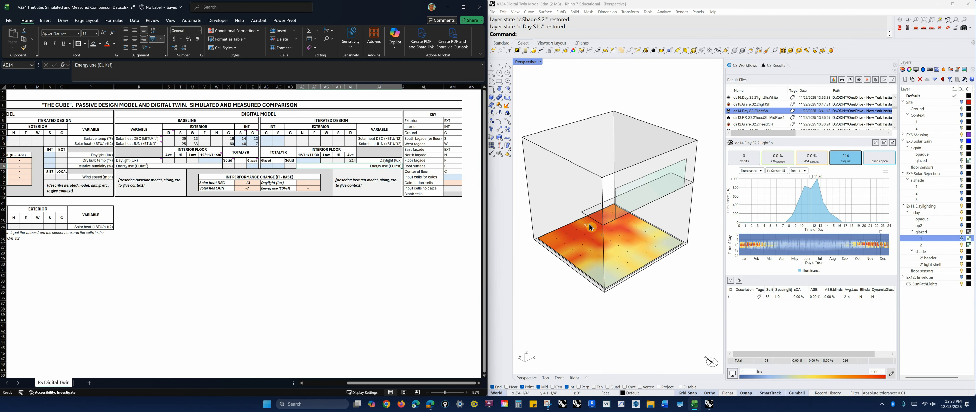
# - In Rhino, change the light-shelf result's illuminance chart to annual data and examine a sensor on the floor
pyautogui.click(798, 170)
pyautogui.click(823, 177)
pyautogui.moveTo(590, 224)
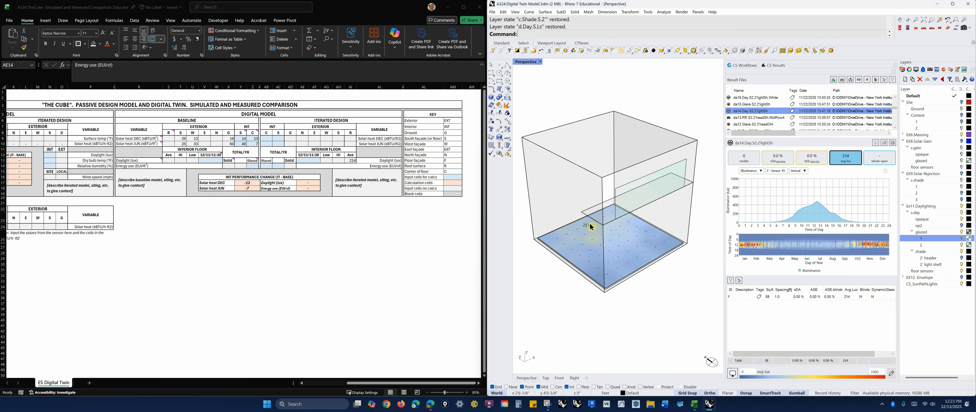
pyautogui.click(800, 171)
pyautogui.click(363, 200)
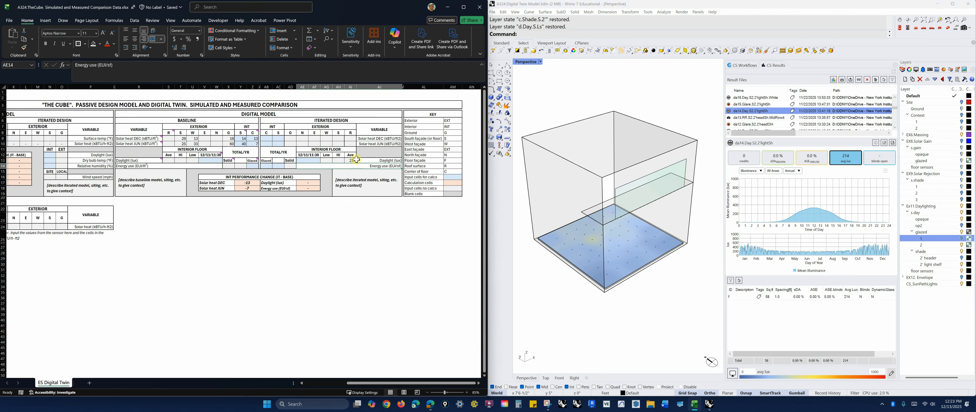
pyautogui.click(350, 275)
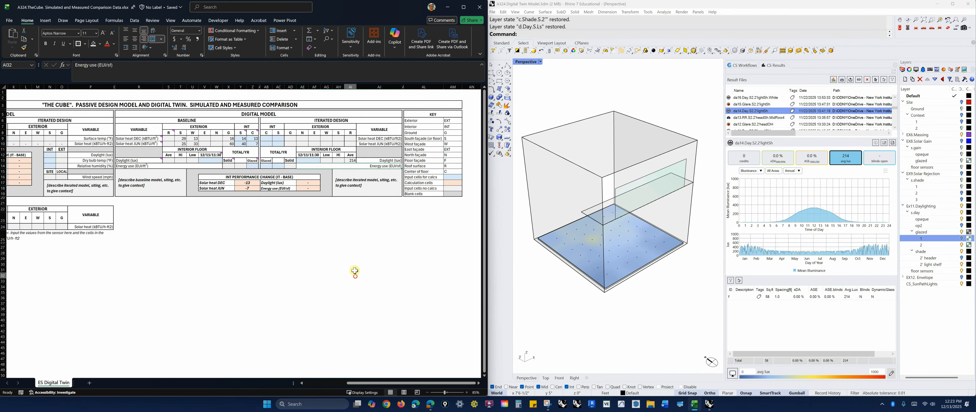
pyautogui.click(586, 172)
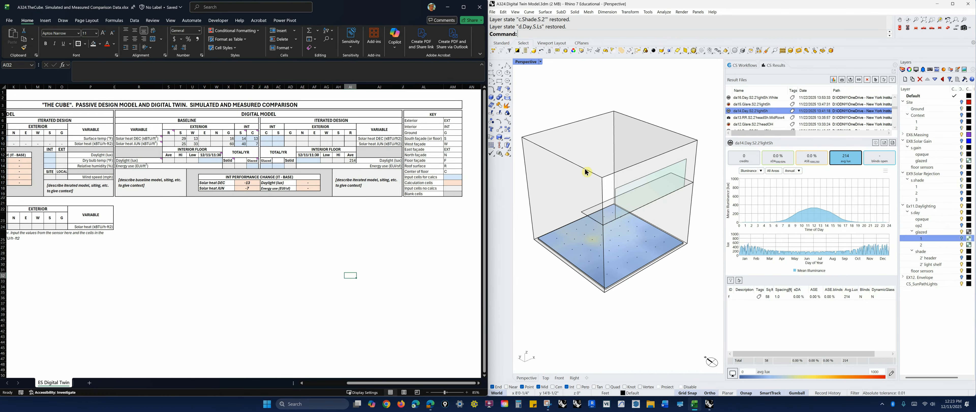
# - Try a blue fill on the digital model's interior floor daylight cells in the Excel comparison sheet
pyautogui.click(313, 161)
pyautogui.moveTo(313, 160); pyautogui.dragTo(351, 160)
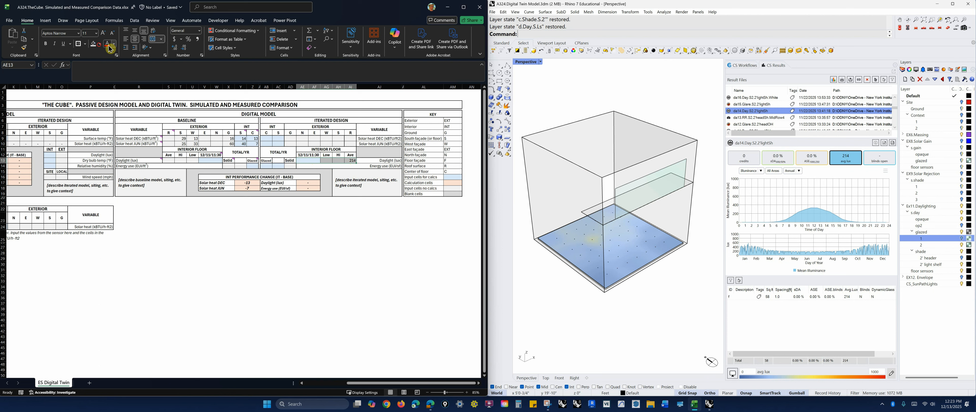
pyautogui.click(100, 44)
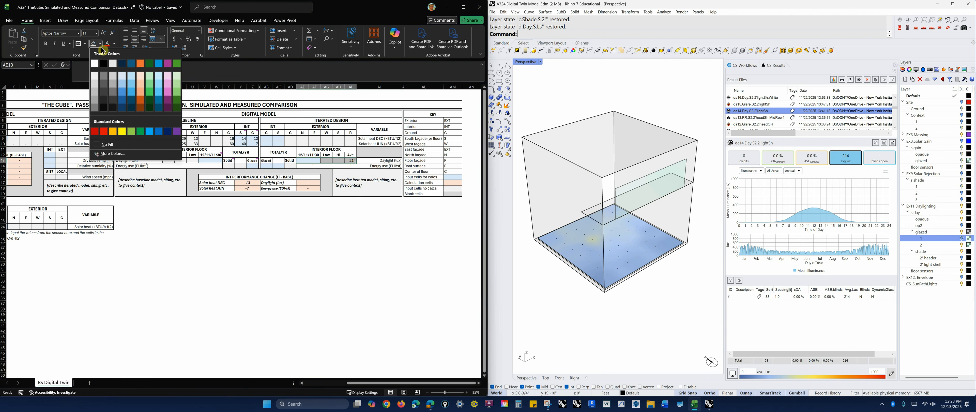
pyautogui.click(129, 77)
pyautogui.click(290, 247)
pyautogui.moveTo(170, 161); pyautogui.dragTo(212, 160)
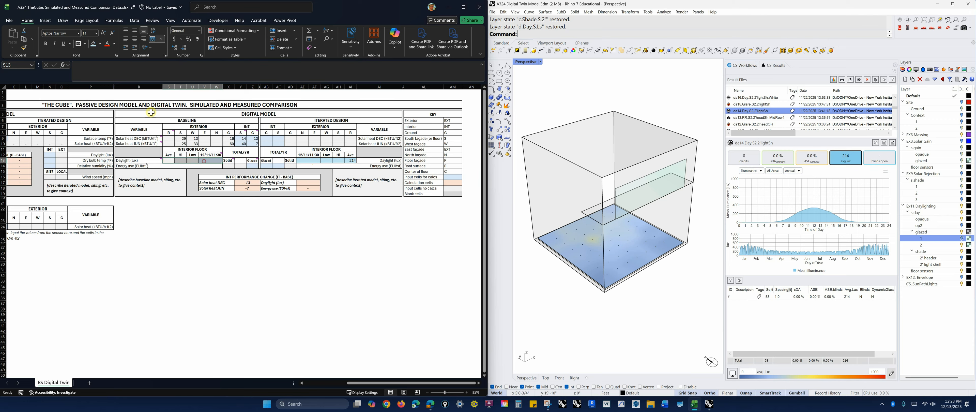
pyautogui.click(308, 329)
# - Fill the iterated and baseline interior floor daylight cells in the digital model section with light blue
pyautogui.moveTo(304, 160); pyautogui.dragTo(347, 161)
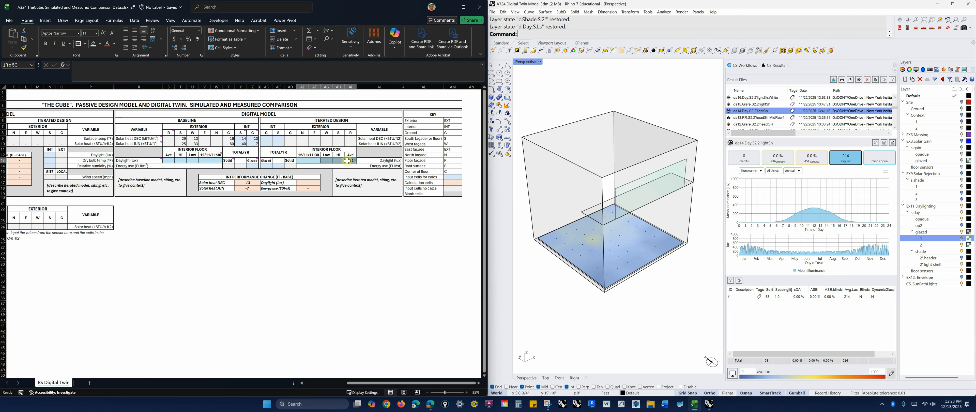
pyautogui.click(101, 44)
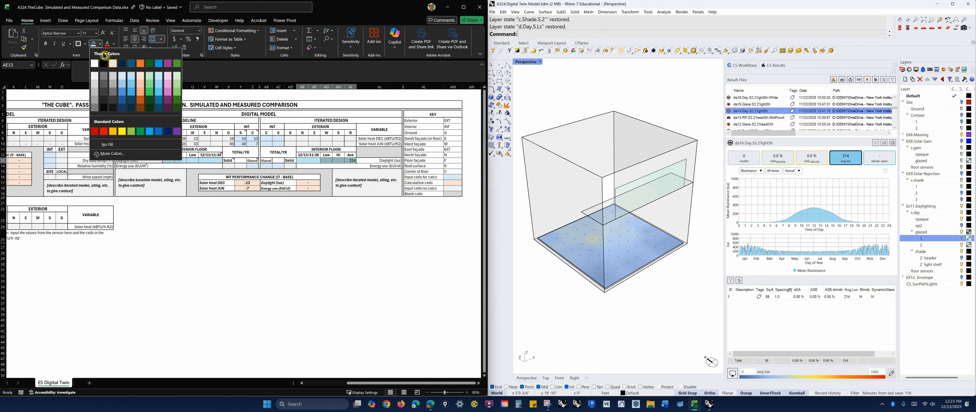
pyautogui.click(125, 81)
pyautogui.moveTo(168, 160); pyautogui.dragTo(208, 158)
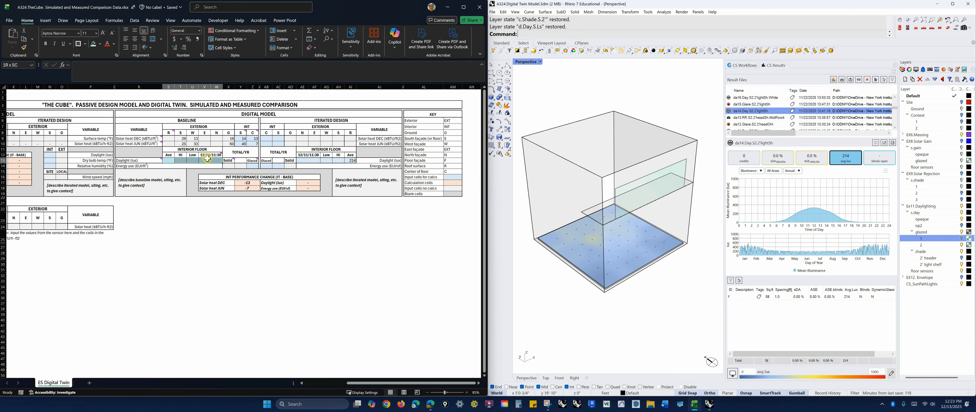
pyautogui.click(92, 44)
pyautogui.click(259, 292)
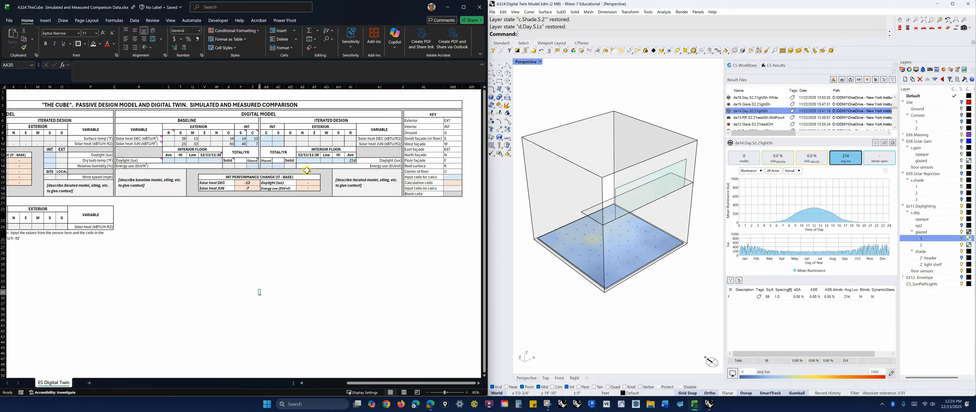
pyautogui.click(310, 160)
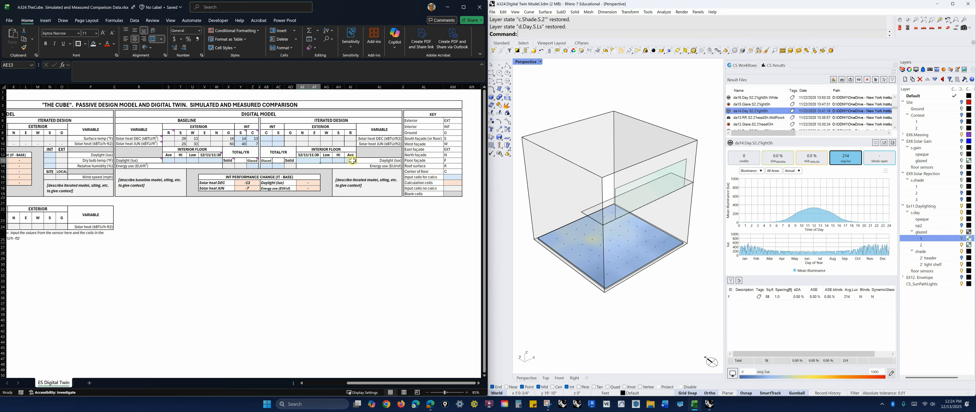
pyautogui.click(799, 171)
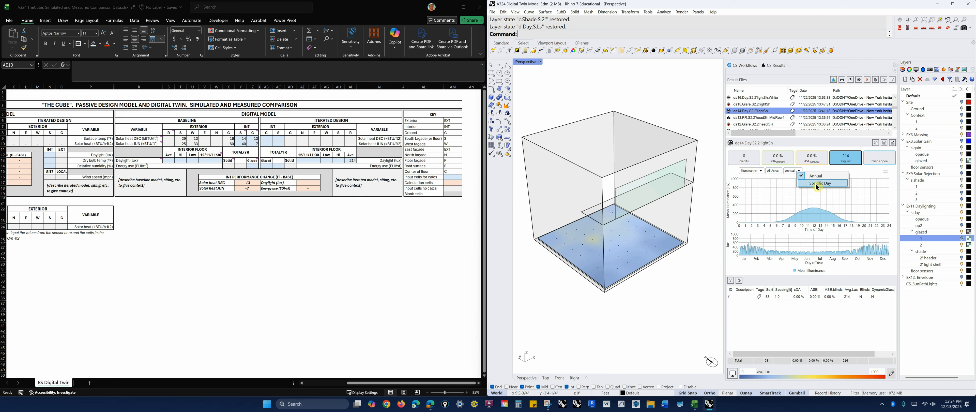
pyautogui.click(380, 297)
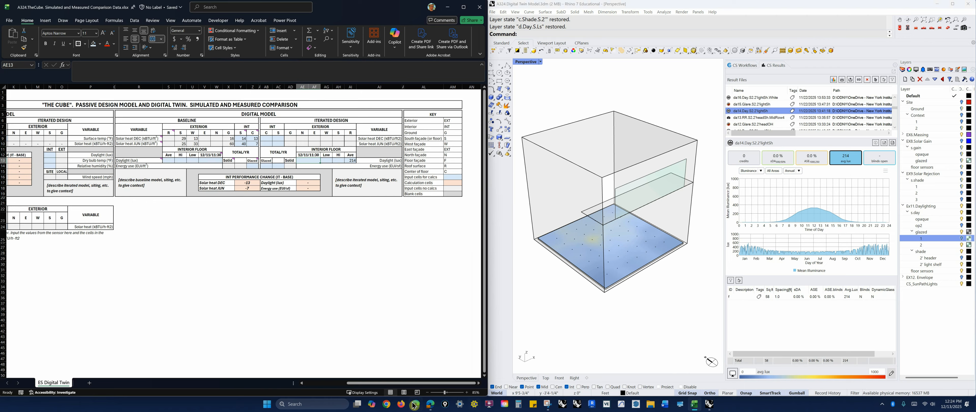
pyautogui.click(490, 406)
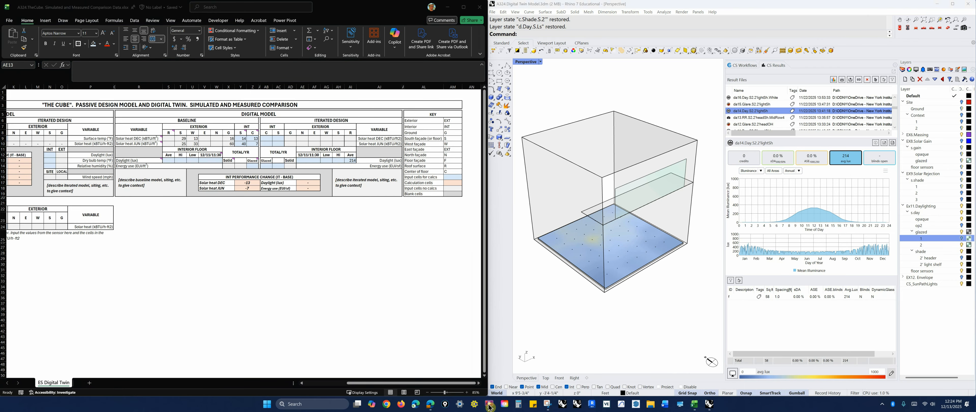
pyautogui.click(438, 153)
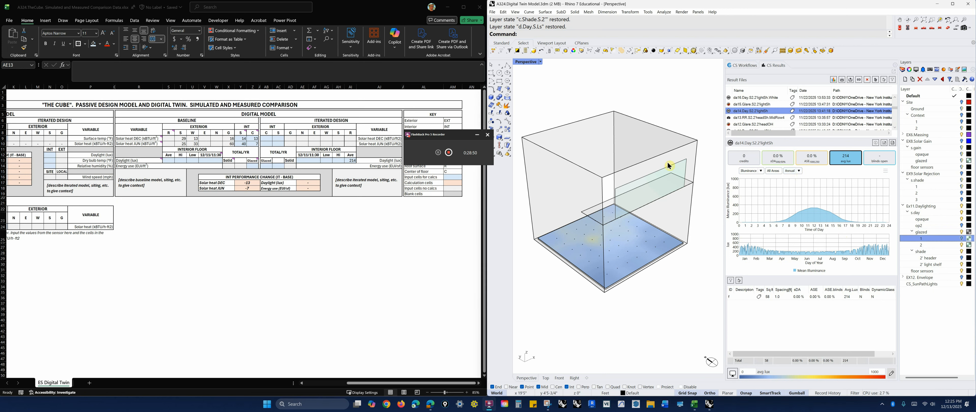
# - In Rhino, set the light-shelf result's colour scale upper limit to 800 lux and examine the brightest floor sensors
pyautogui.click(598, 241)
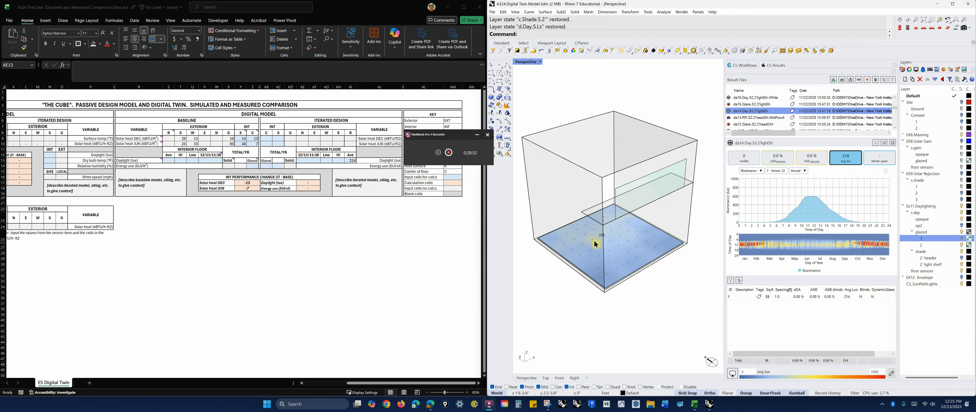
pyautogui.doubleClick(876, 371)
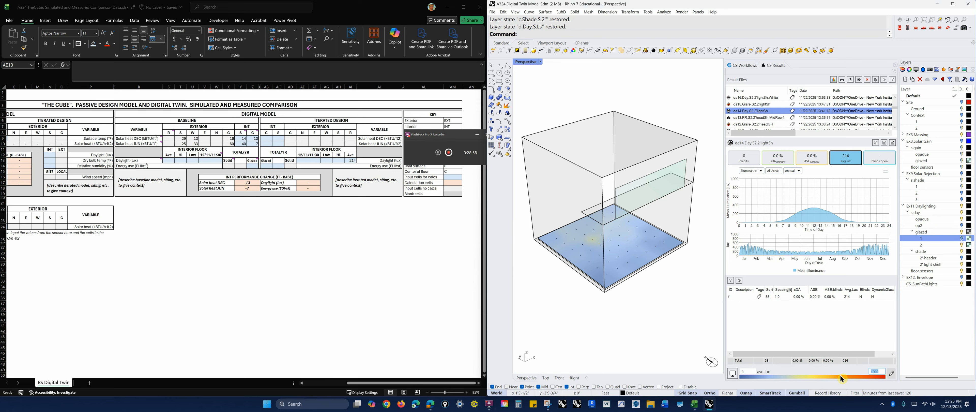
pyautogui.write('800')
pyautogui.press('Tab')
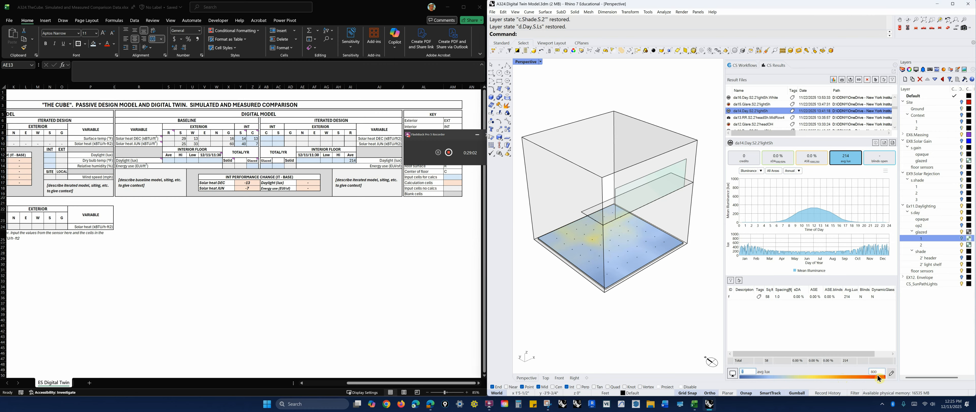
pyautogui.moveTo(605, 233)
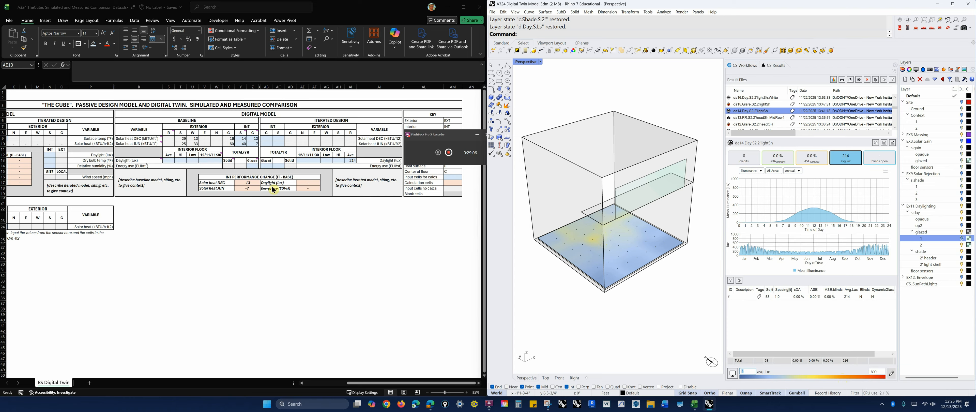
# - In the Excel sheet, enter 350 as the iterated design's high floor daylight and fill in the low from the darkest floor sensors
pyautogui.click(339, 160)
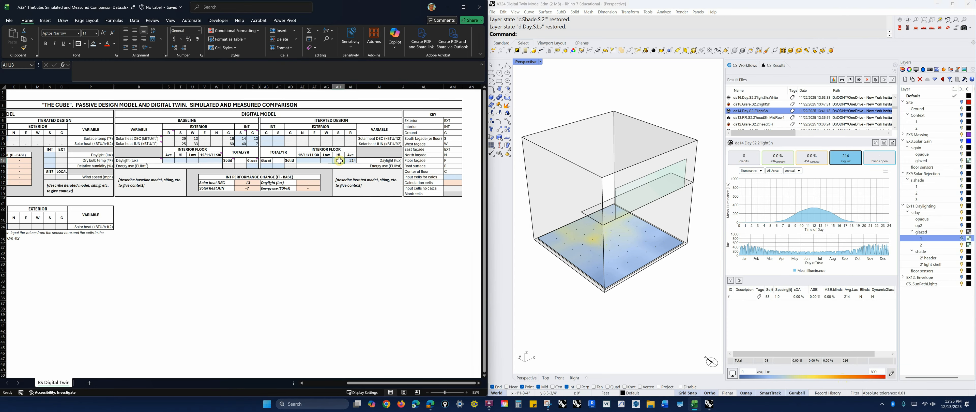
pyautogui.write('350')
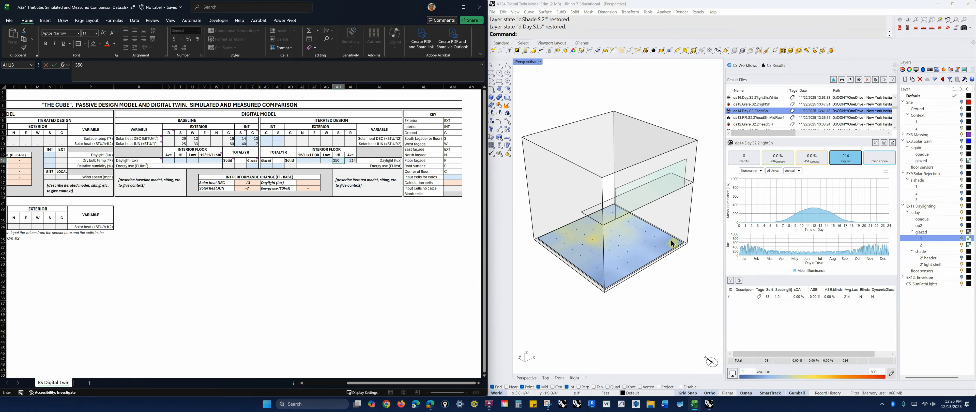
pyautogui.moveTo(620, 272)
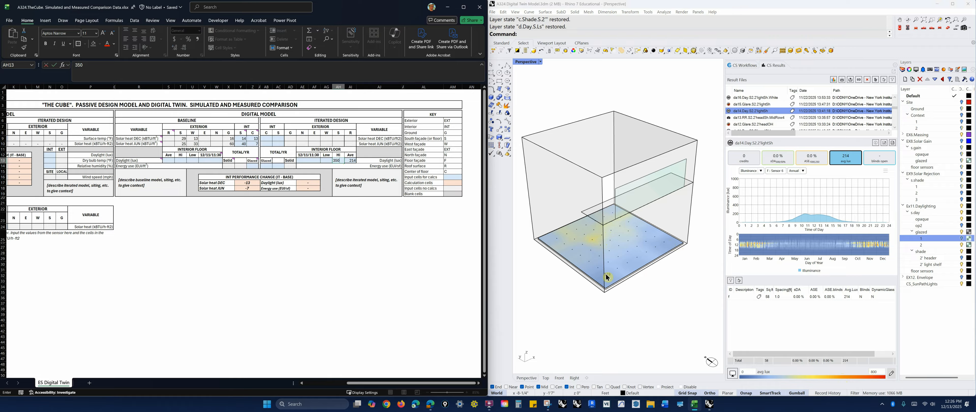
pyautogui.click(325, 161)
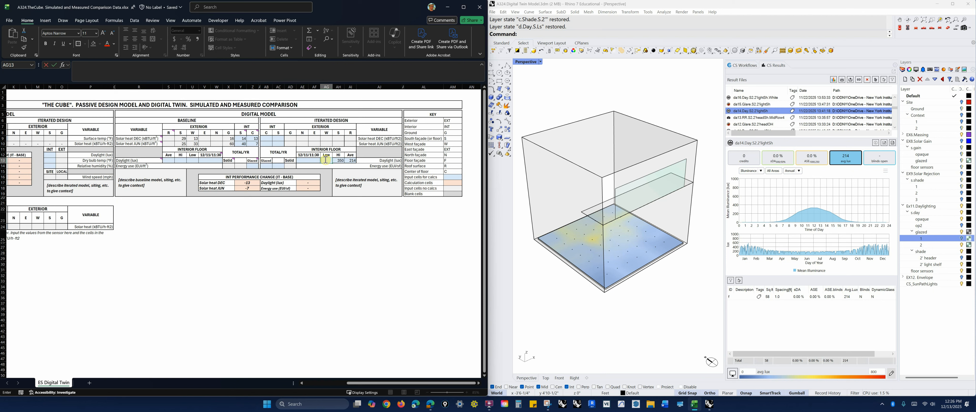
pyautogui.click(324, 231)
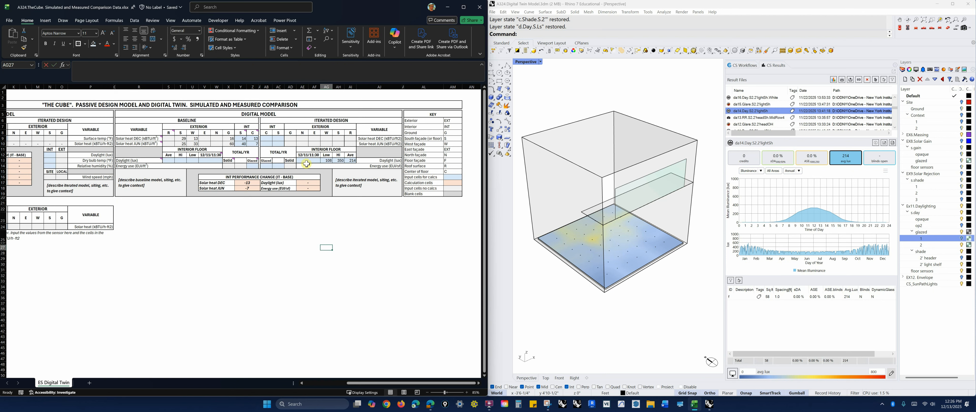
# - In Rhino, switch the light-shelf illuminance chart to the specific day, Dec 11 at 11:30, and examine the sensor at the floor's centre
pyautogui.click(307, 161)
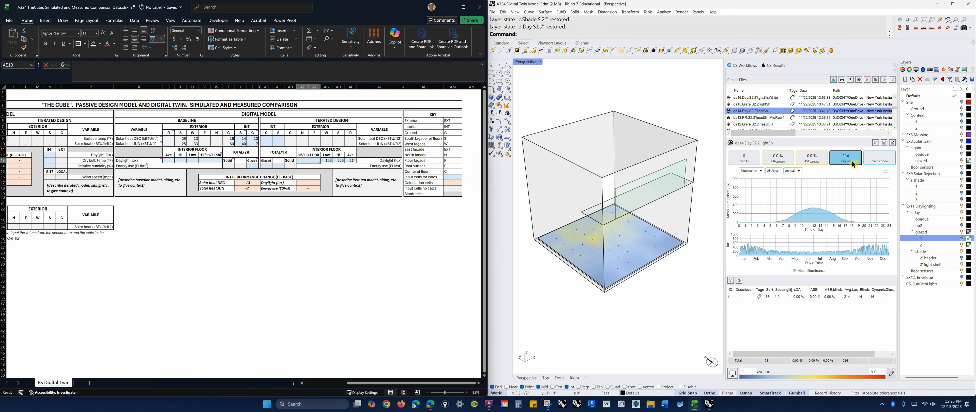
pyautogui.click(798, 171)
pyautogui.click(814, 182)
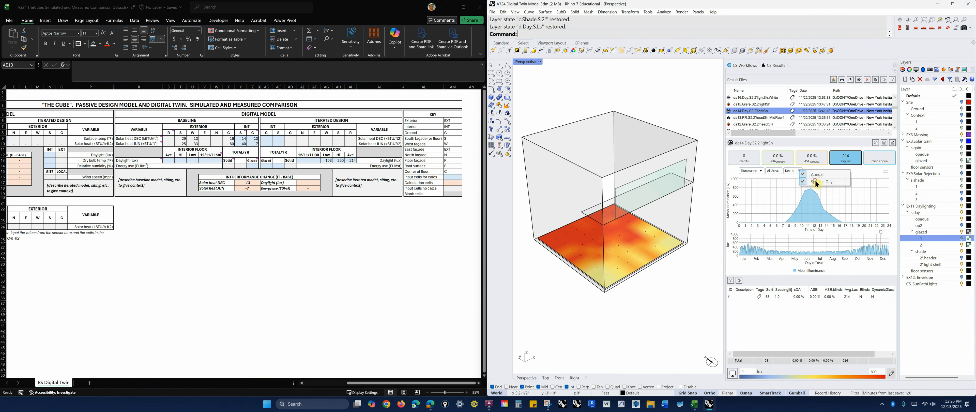
pyautogui.moveTo(619, 247)
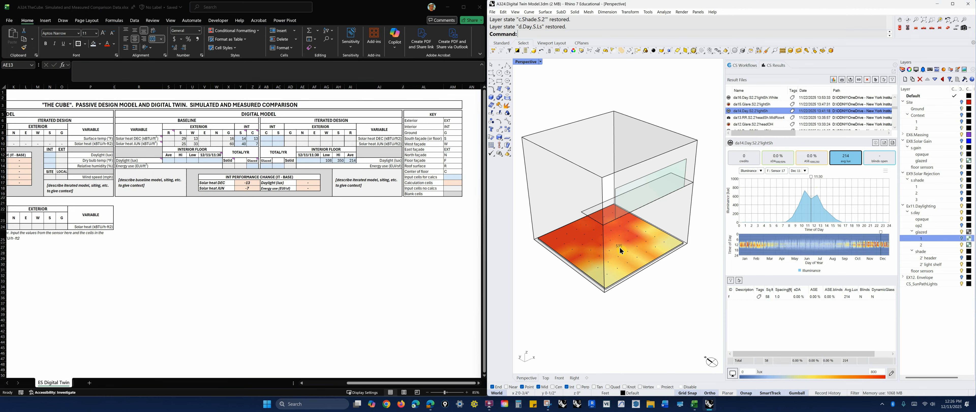
pyautogui.click(621, 250)
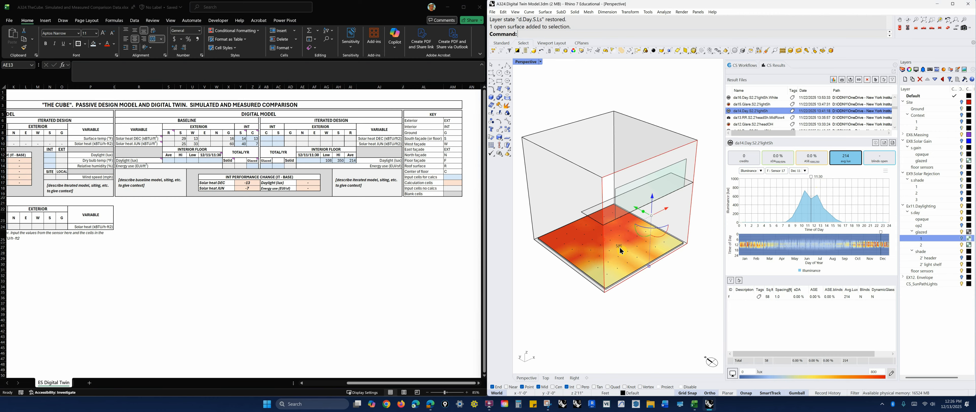
# - In the Excel sheet, enter 535 as the iterated design's 12/11/11:30 interior floor daylight
pyautogui.click(311, 162)
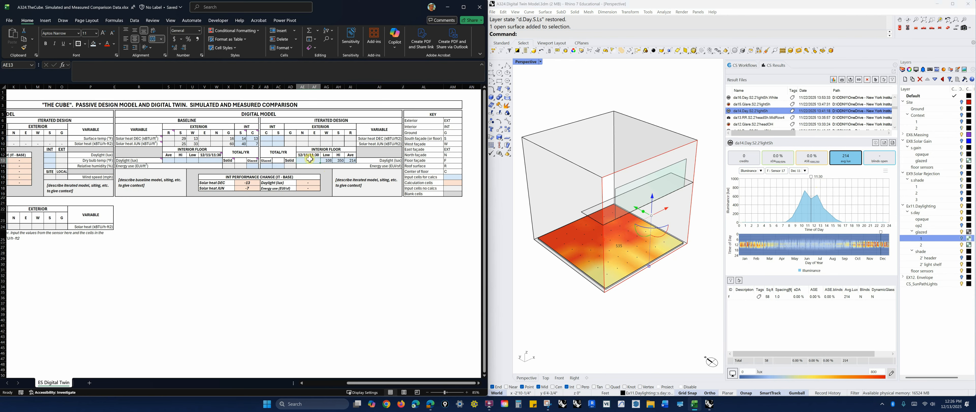
pyautogui.write('5')
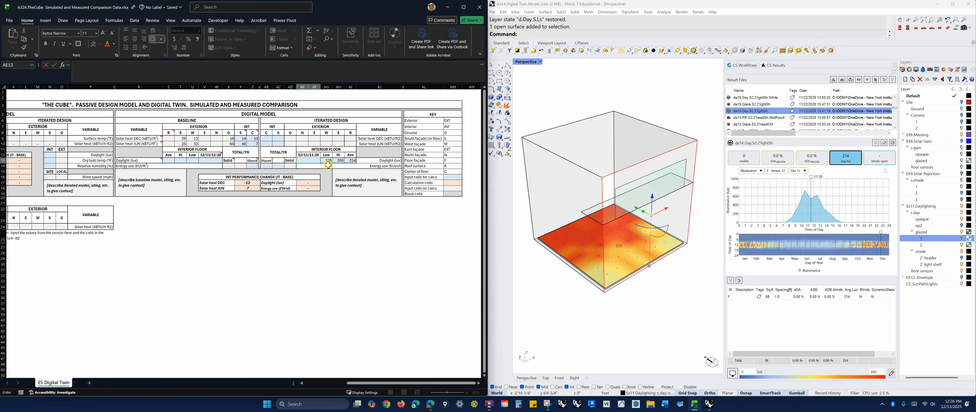
pyautogui.write('35')
pyautogui.press('Return')
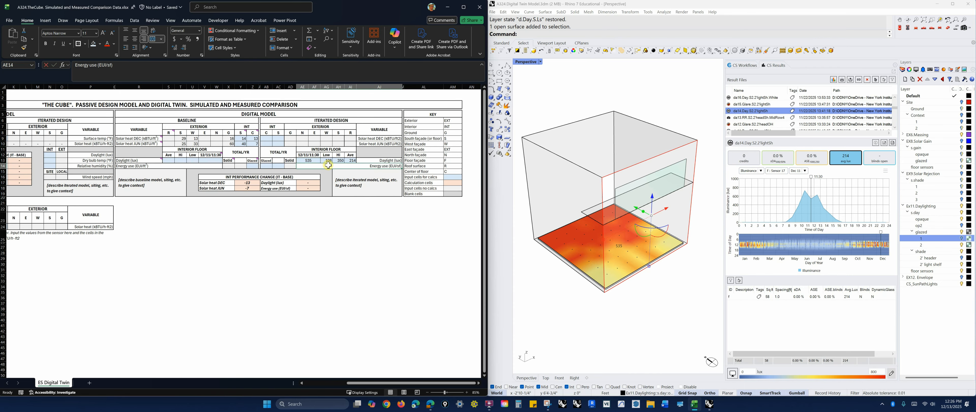
# - Read the measuring instructions in the comment on the physical model's baseline interior daylight cell
pyautogui.moveTo(389, 383); pyautogui.dragTo(348, 383)
pyautogui.click(186, 280)
pyautogui.moveTo(88, 156)
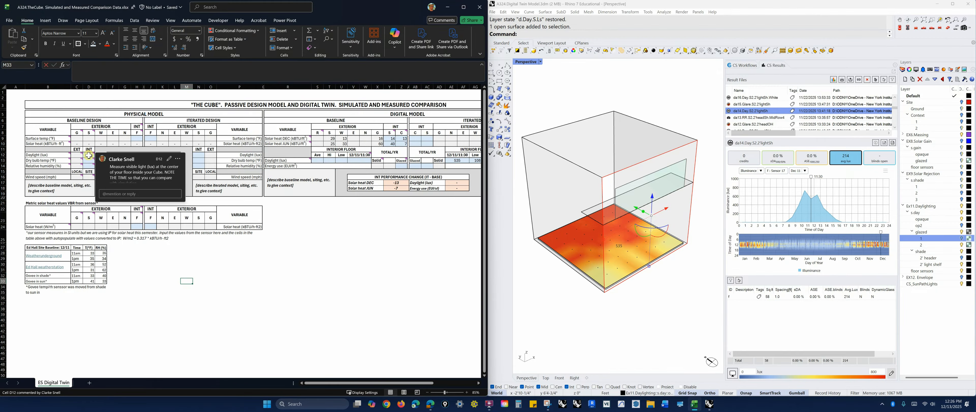
pyautogui.click(294, 299)
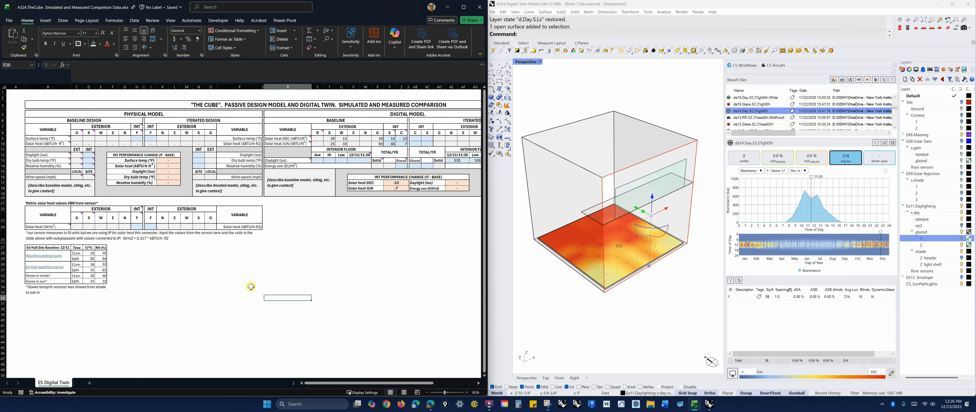
pyautogui.click(284, 281)
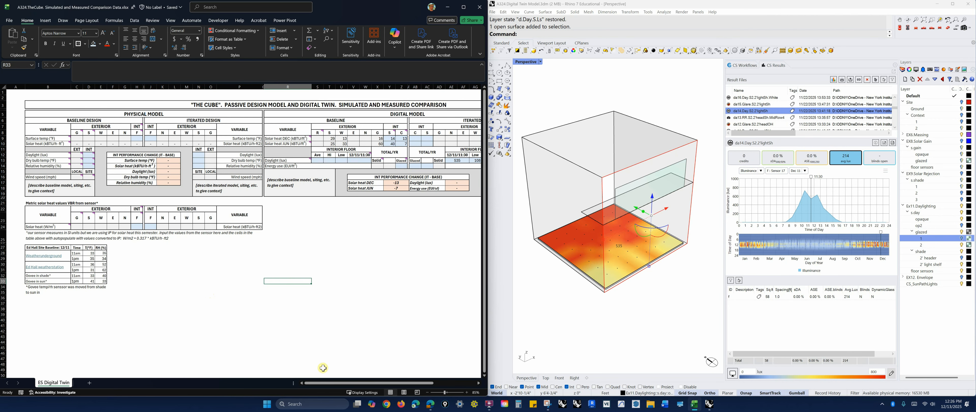
# - In the Excel sheet, review the digital model's iterated 12/11/11:30 floor daylight entry and the baseline interior floor daylight cells
pyautogui.moveTo(320, 383); pyautogui.dragTo(367, 382)
pyautogui.click(260, 319)
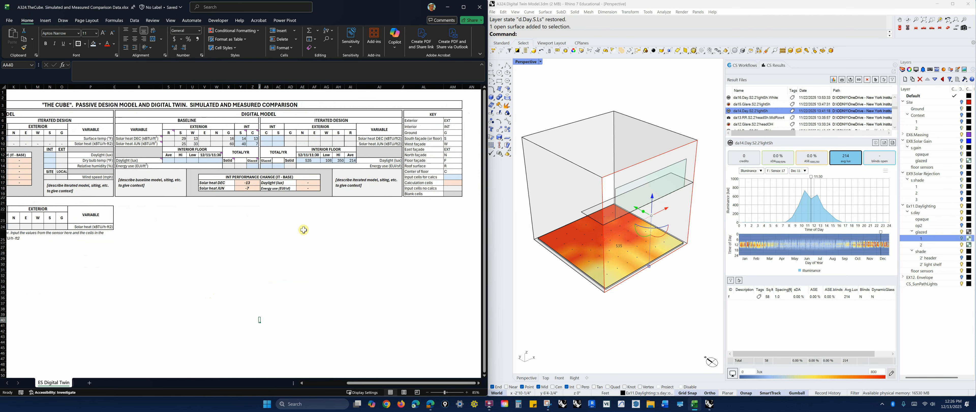
pyautogui.click(314, 156)
pyautogui.click(312, 161)
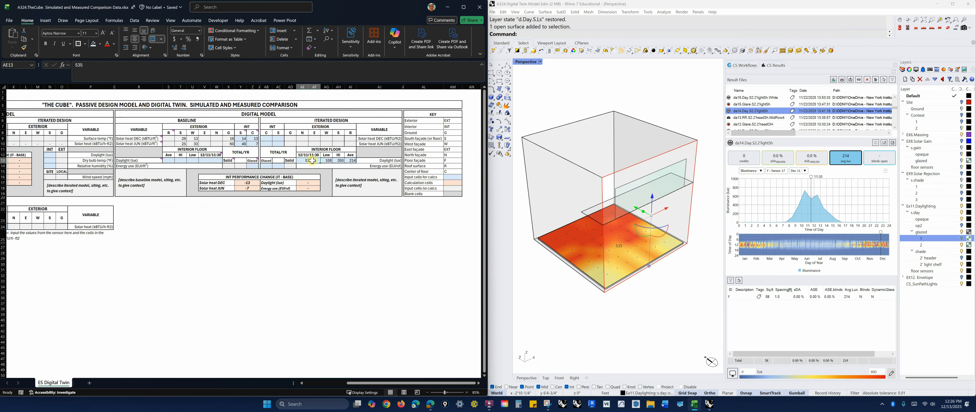
pyautogui.click(315, 258)
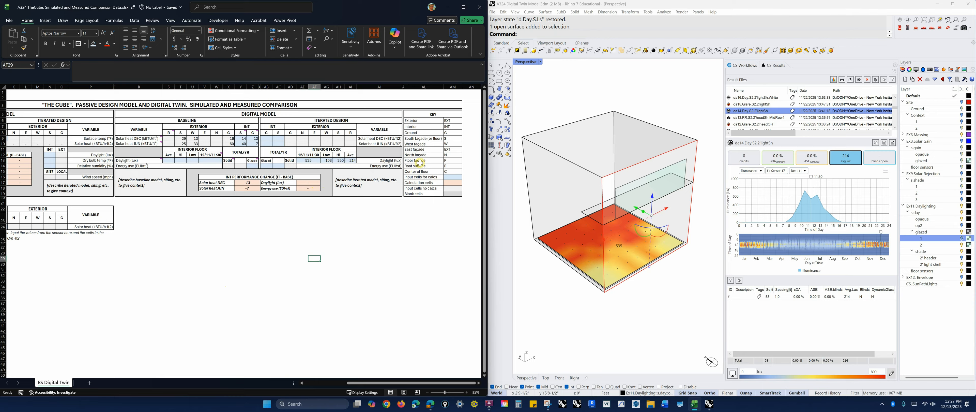
pyautogui.doubleClick(314, 155)
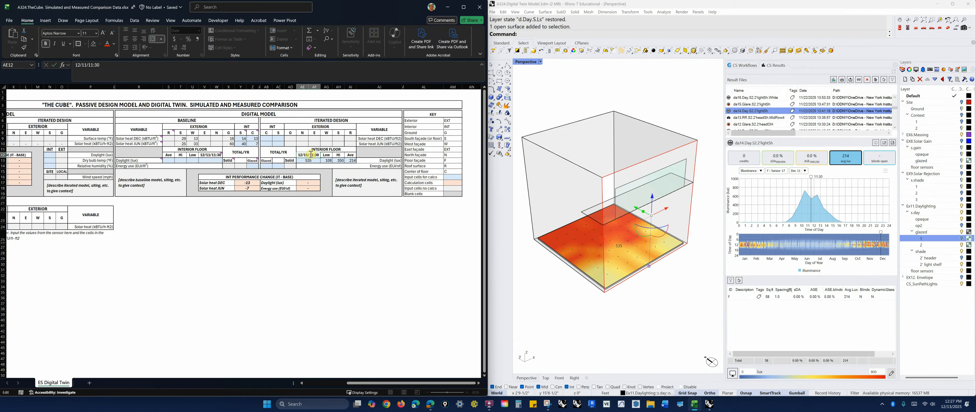
pyautogui.click(309, 159)
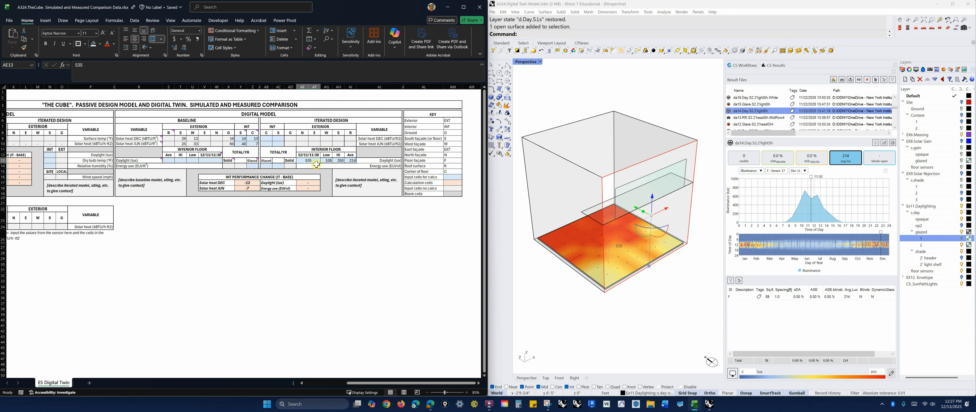
pyautogui.click(338, 259)
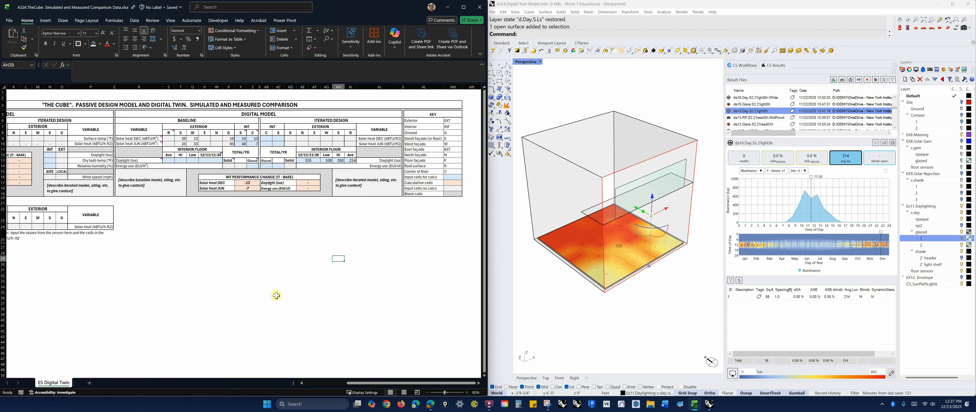
pyautogui.click(317, 236)
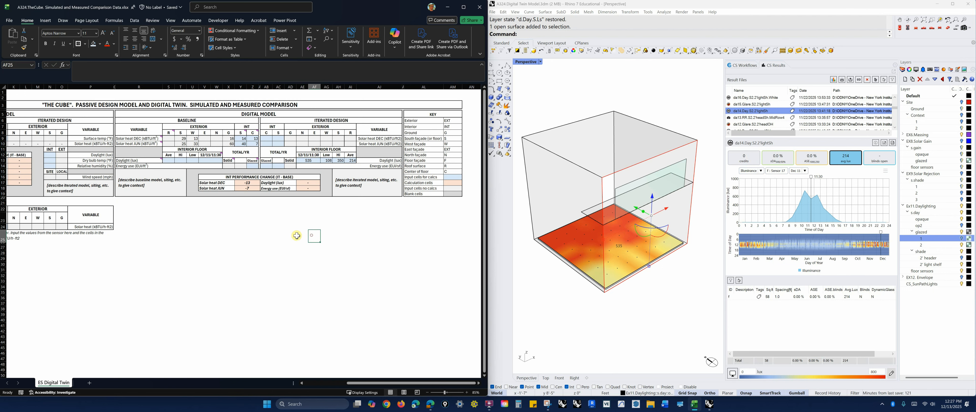
pyautogui.moveTo(168, 163); pyautogui.dragTo(208, 161)
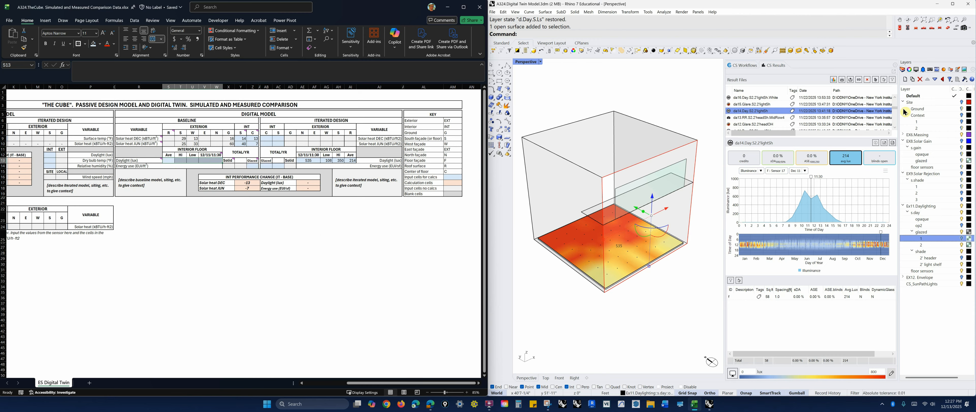
# - In Rhino, open the WWR.4 thermal energy result from the result files and view its energy flows
pyautogui.click(895, 97)
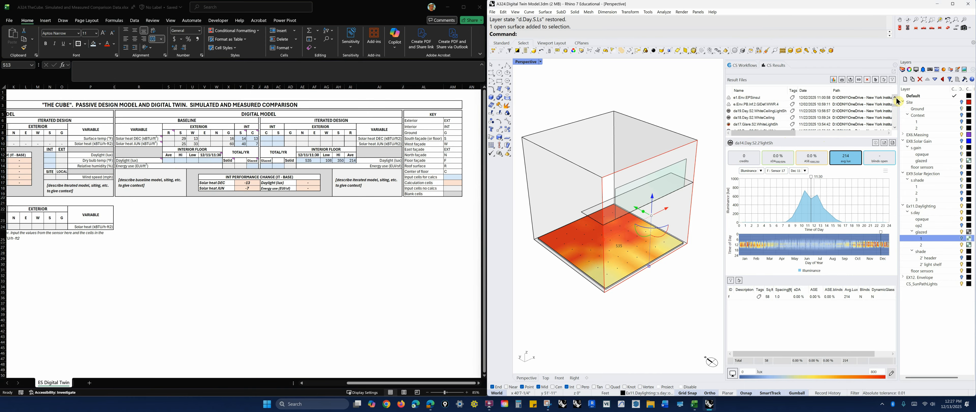
pyautogui.click(895, 97)
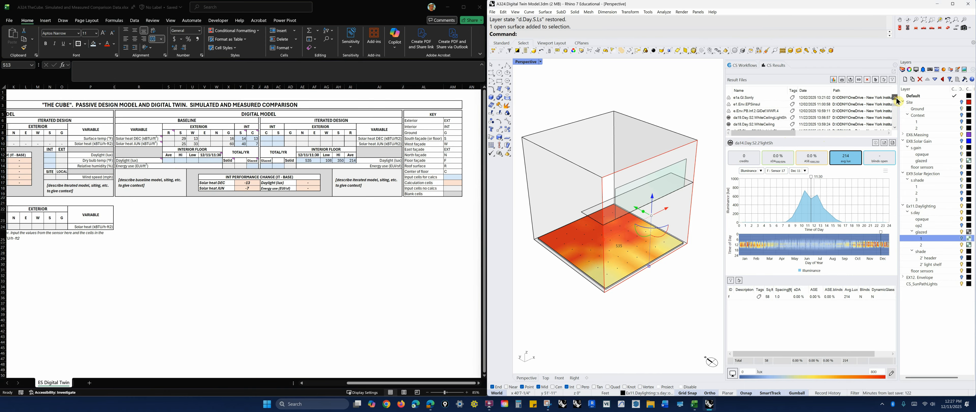
pyautogui.click(767, 111)
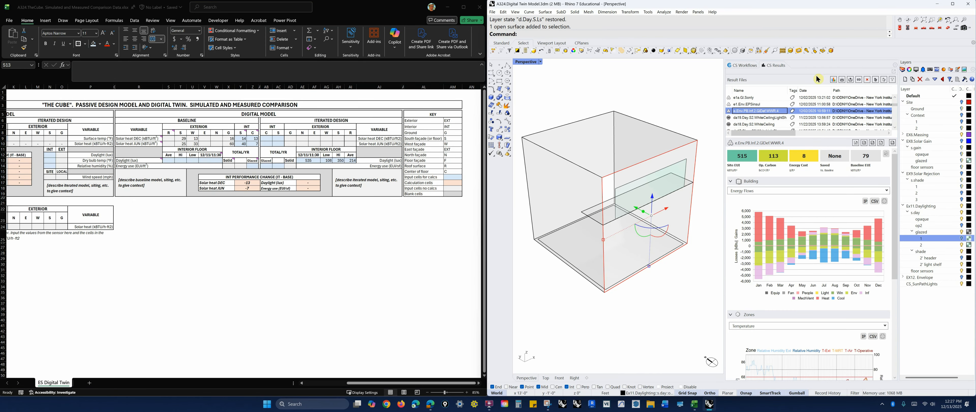
# - Switch the ClimateStudio workflow to Thermal Analysis and restore the e.Env layer state
pyautogui.click(745, 67)
pyautogui.click(856, 94)
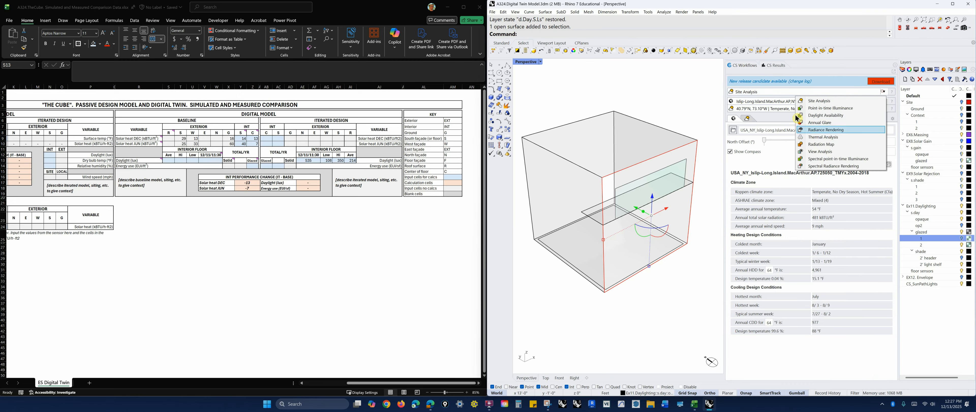
pyautogui.click(828, 137)
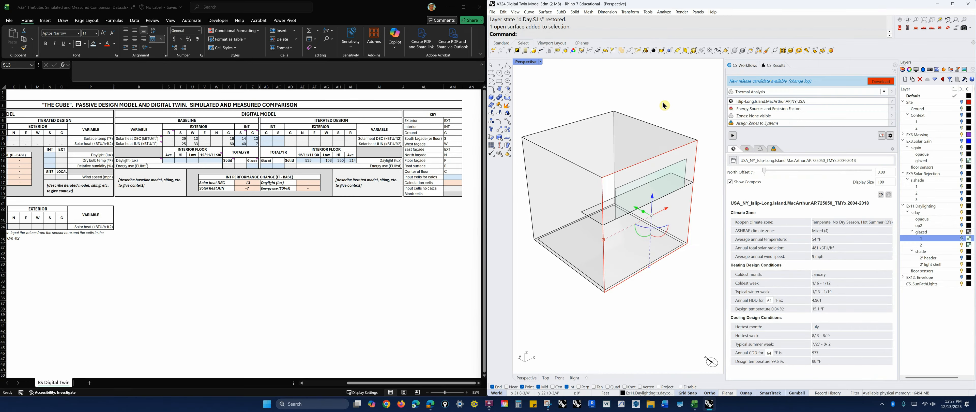
pyautogui.click(951, 70)
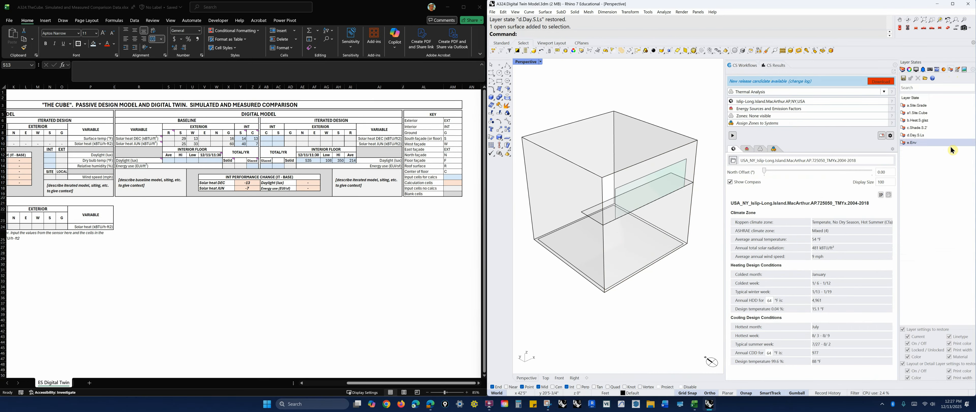
pyautogui.doubleClick(917, 144)
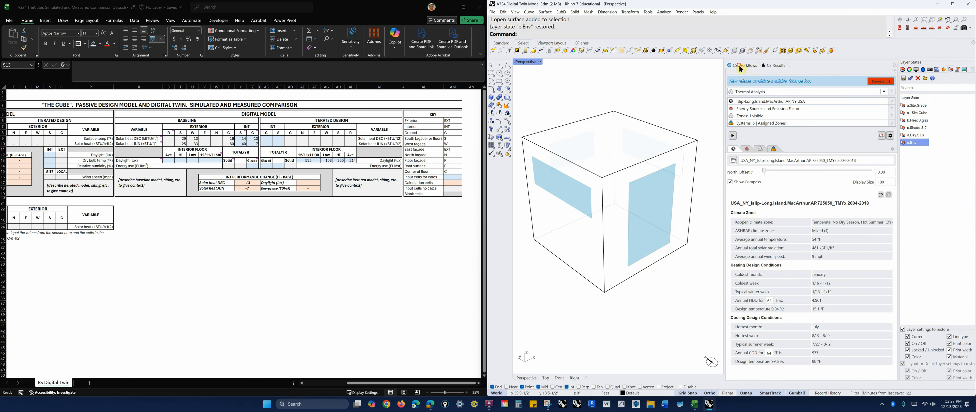
# - Display the daylight result for the white ceiling with light shelf from the result files
pyautogui.click(775, 67)
pyautogui.click(748, 116)
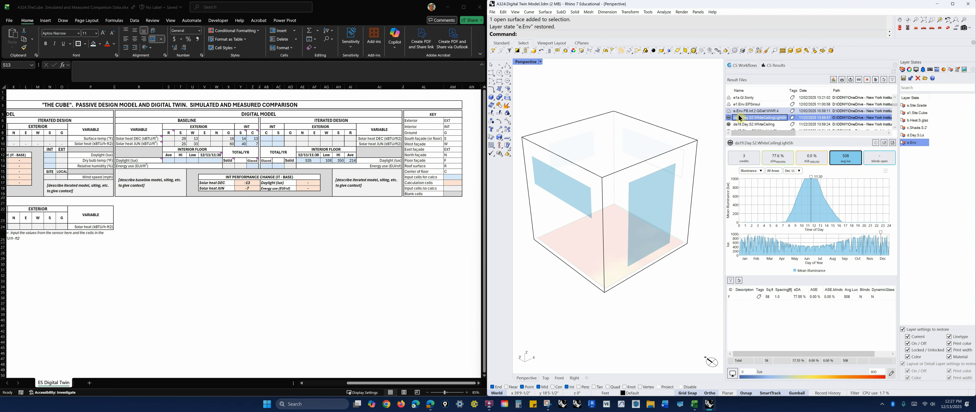
pyautogui.press('ctrl')
pyautogui.press('ctrl')
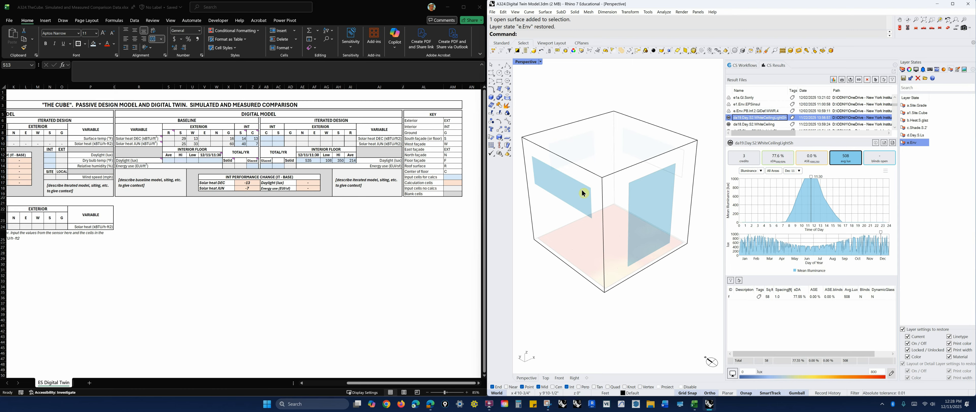
# - In the thermal model's zones, set a uniform window-to-wall ratio of 0.4 for TheCube
pyautogui.click(743, 67)
pyautogui.click(758, 149)
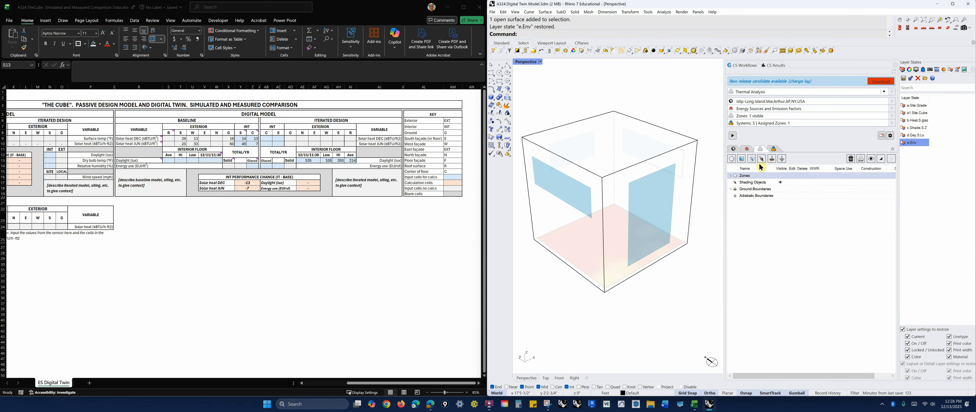
pyautogui.click(730, 175)
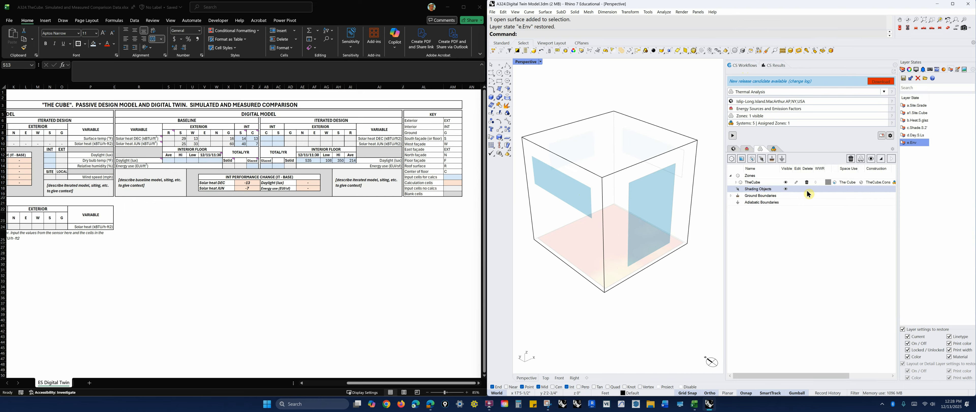
pyautogui.click(817, 183)
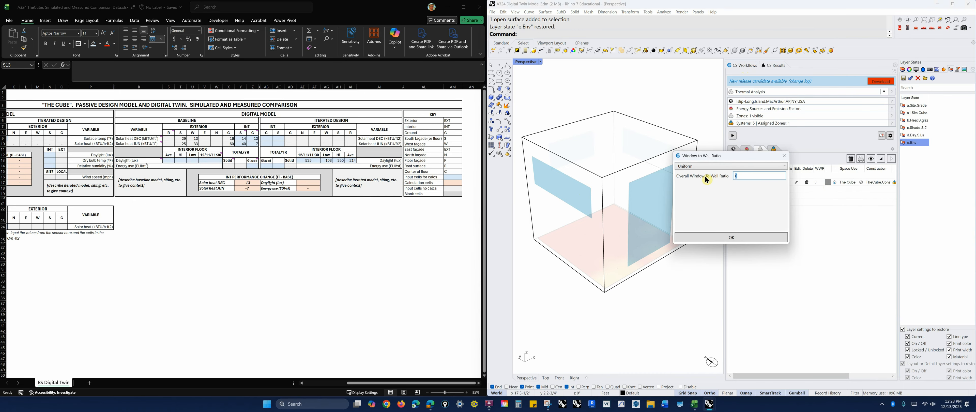
pyautogui.write('0.4')
pyautogui.press('Return')
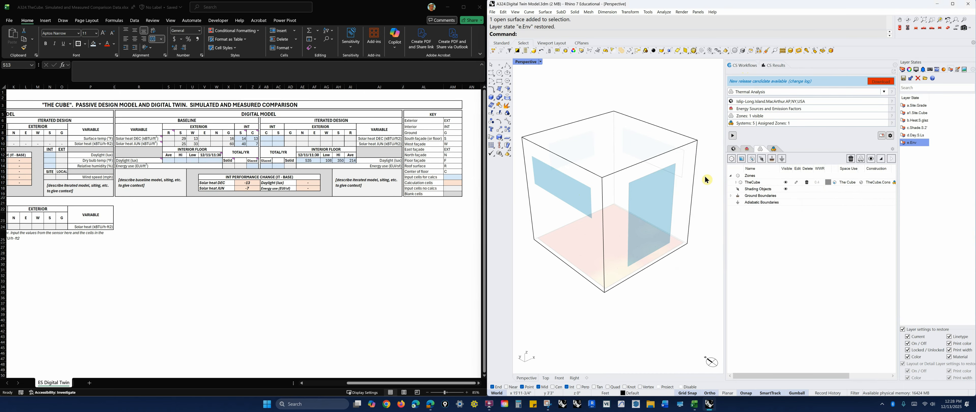
pyautogui.click(814, 181)
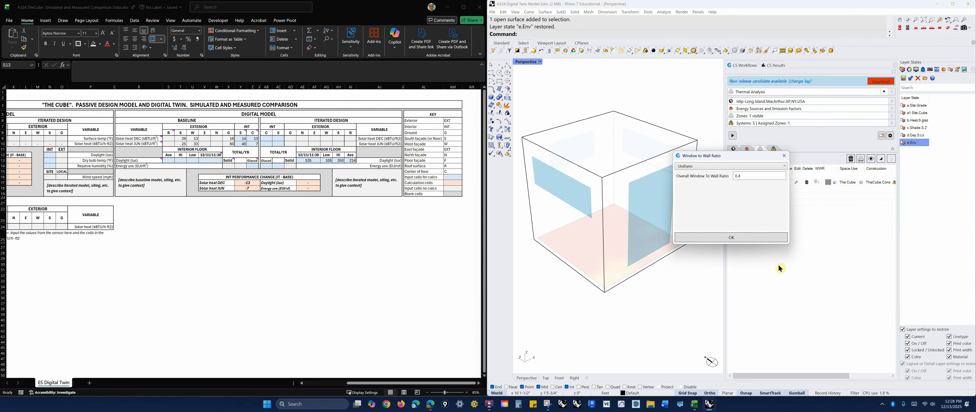
pyautogui.click(735, 239)
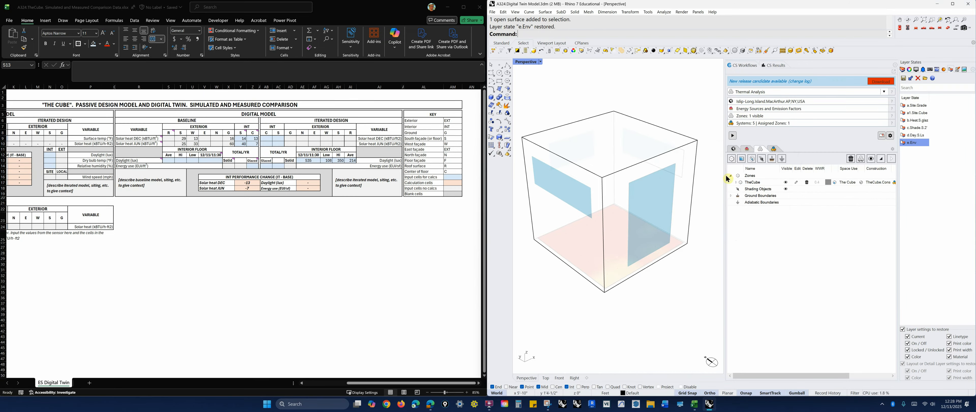
pyautogui.click(775, 66)
pyautogui.click(744, 66)
pyautogui.click(494, 407)
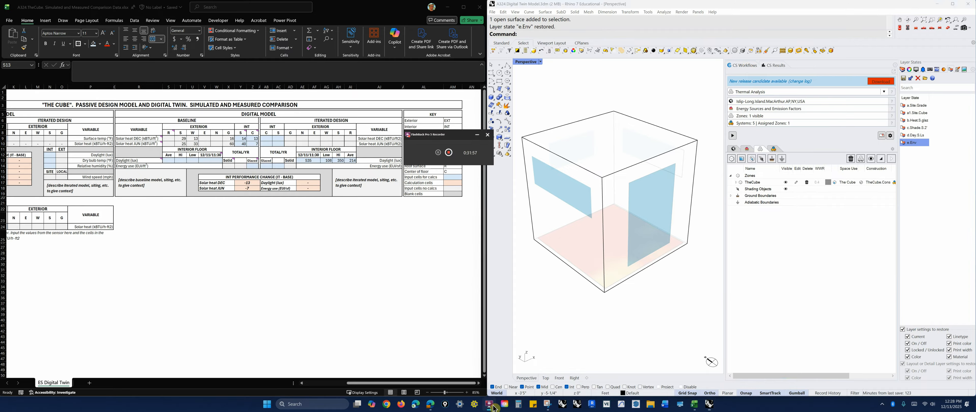
pyautogui.click(438, 153)
pyautogui.click(438, 153)
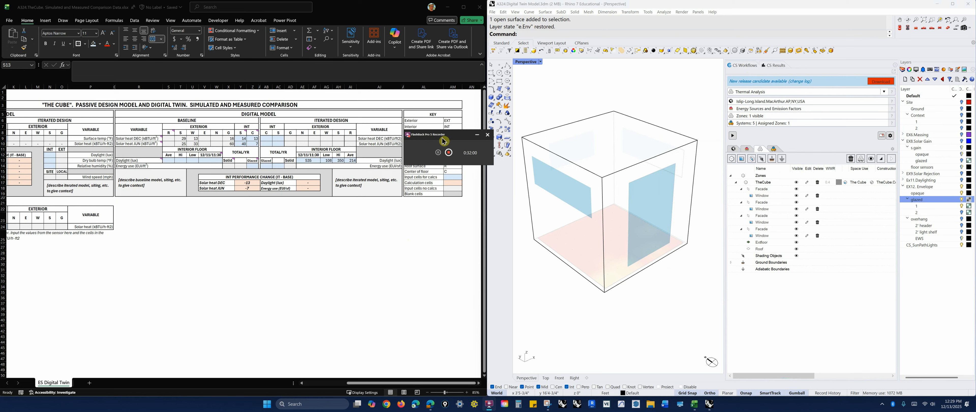
pyautogui.moveTo(450, 136); pyautogui.dragTo(361, 221)
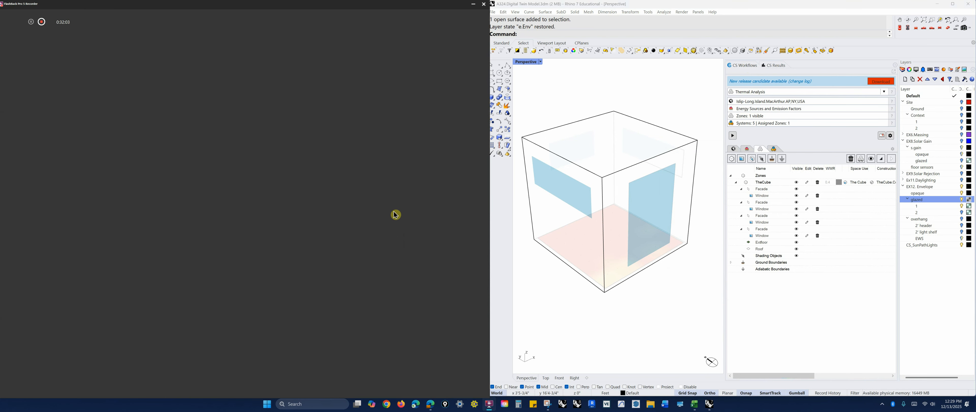
pyautogui.click(473, 5)
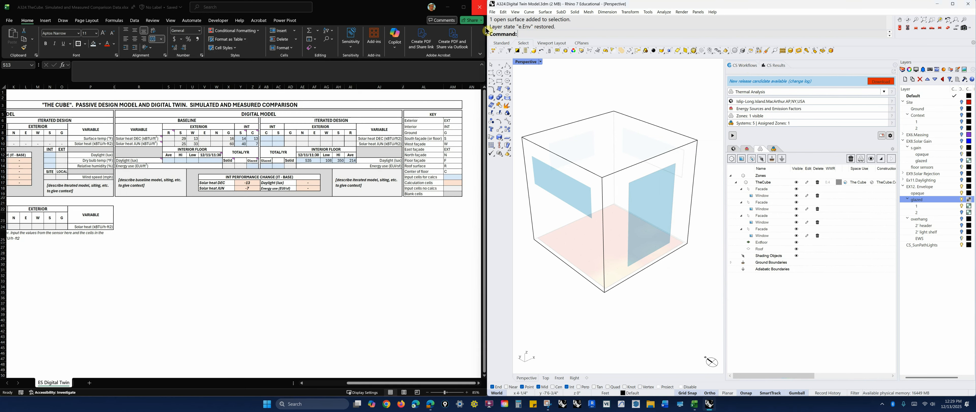
# - Apply the uniform 0.4 window-to-wall ratio to TheCube zone's facades in place of the individual windows
pyautogui.click(829, 182)
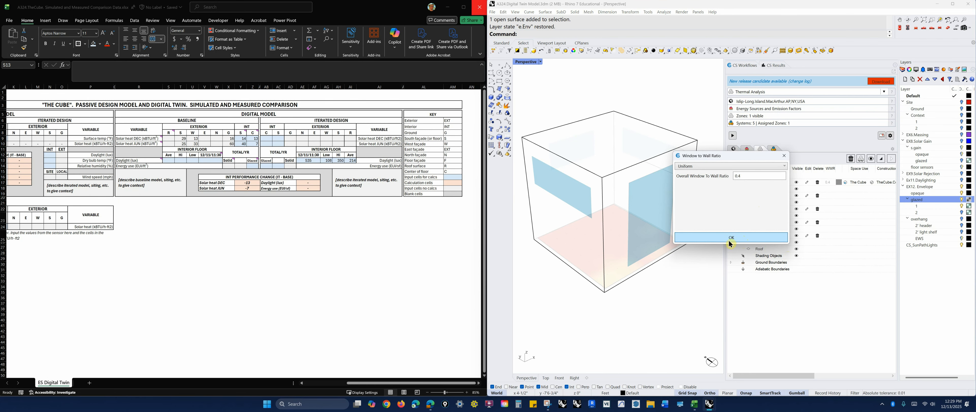
pyautogui.click(784, 156)
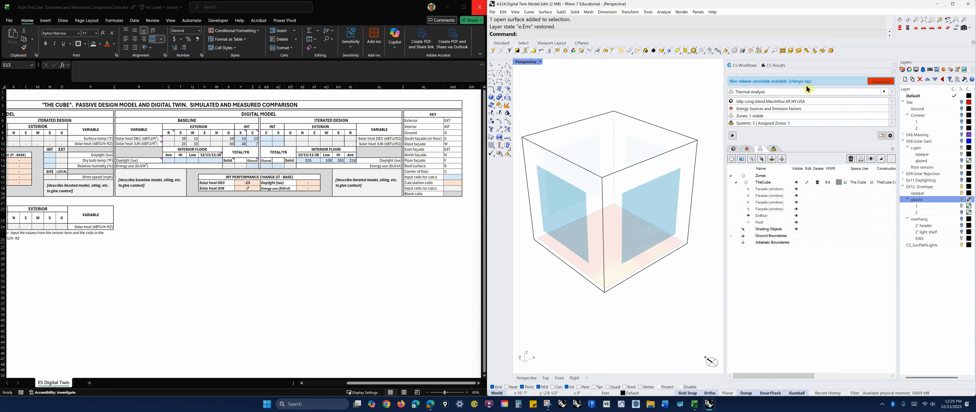
# - Inspect the run details and layer materials of the white-ceiling light-shelf daylight result, and open the WWR.4 thermal energy result
pyautogui.click(781, 68)
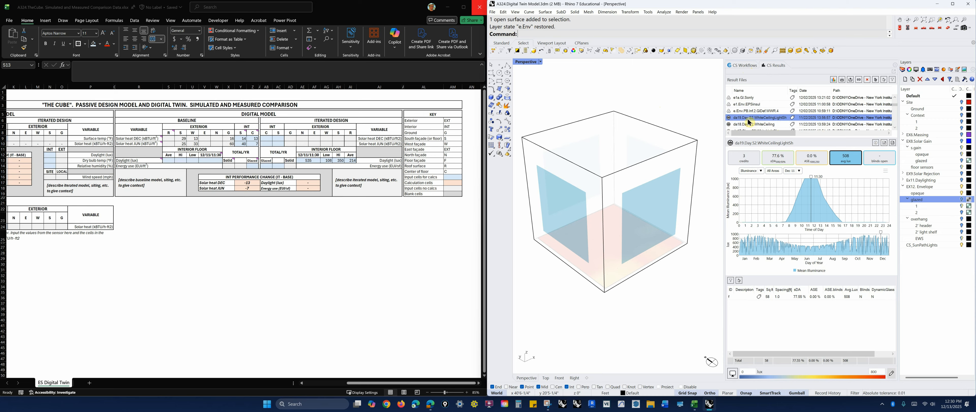
pyautogui.click(760, 118)
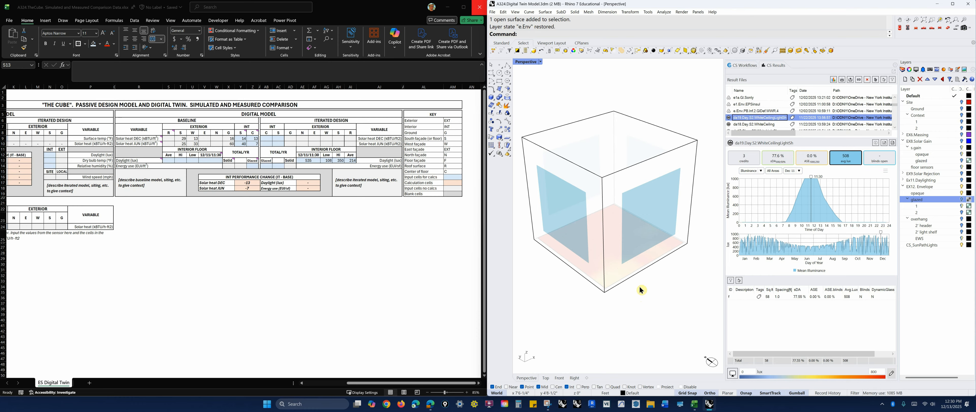
pyautogui.click(609, 215)
pyautogui.moveTo(797, 134)
pyautogui.mouseDown()
pyautogui.moveTo(805, 227)
pyautogui.moveTo(805, 131)
pyautogui.mouseUp()
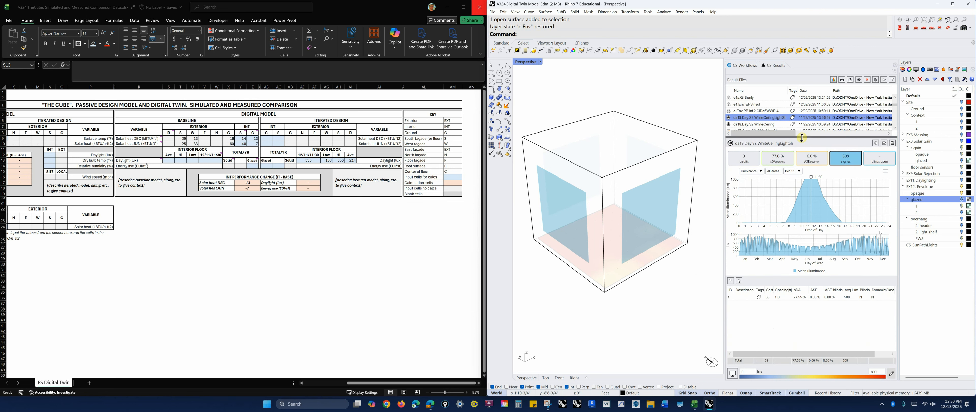
pyautogui.click(875, 143)
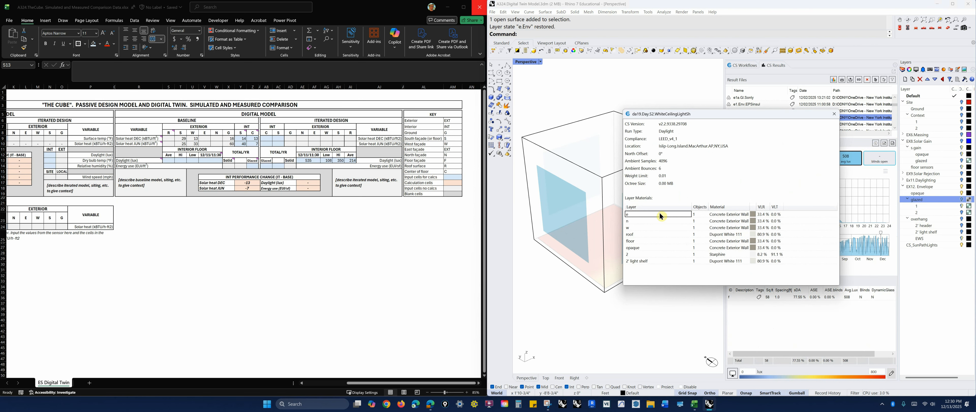
pyautogui.click(835, 115)
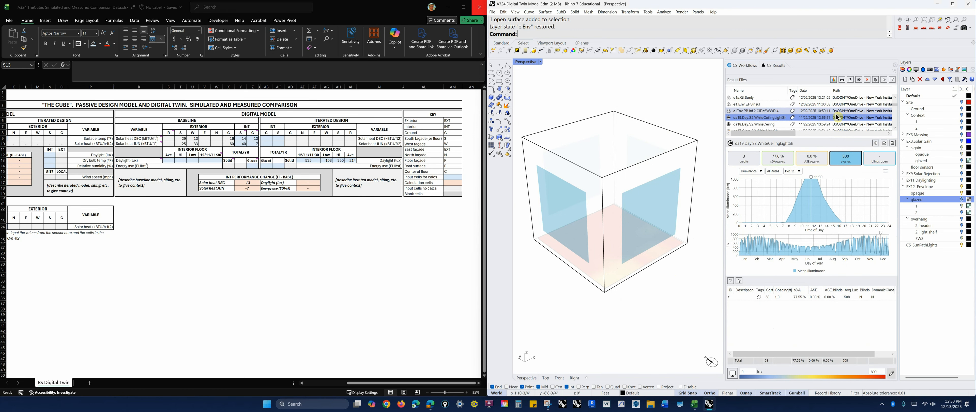
pyautogui.click(764, 112)
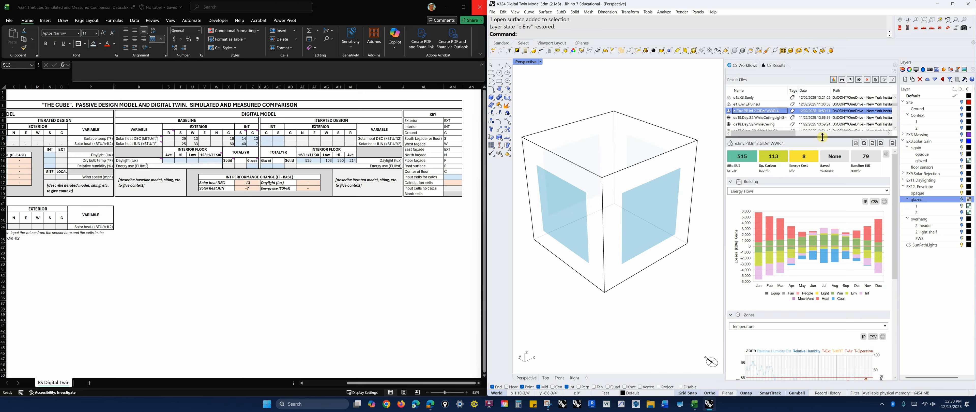
pyautogui.click(754, 113)
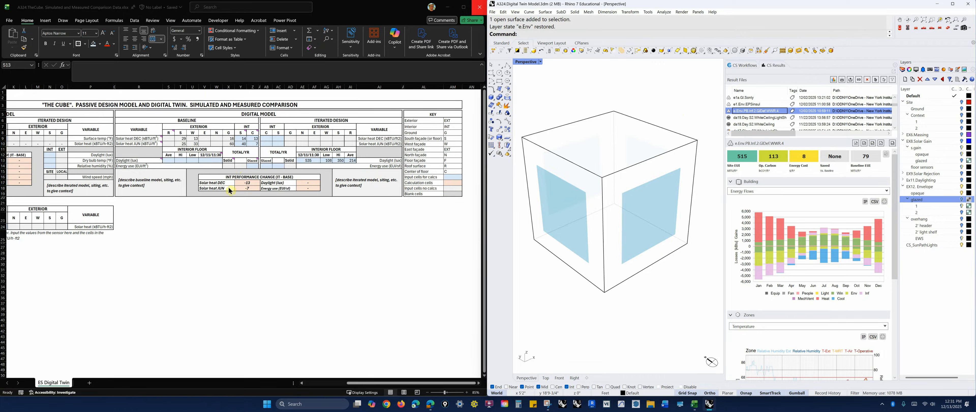
pyautogui.click(247, 220)
pyautogui.click(231, 165)
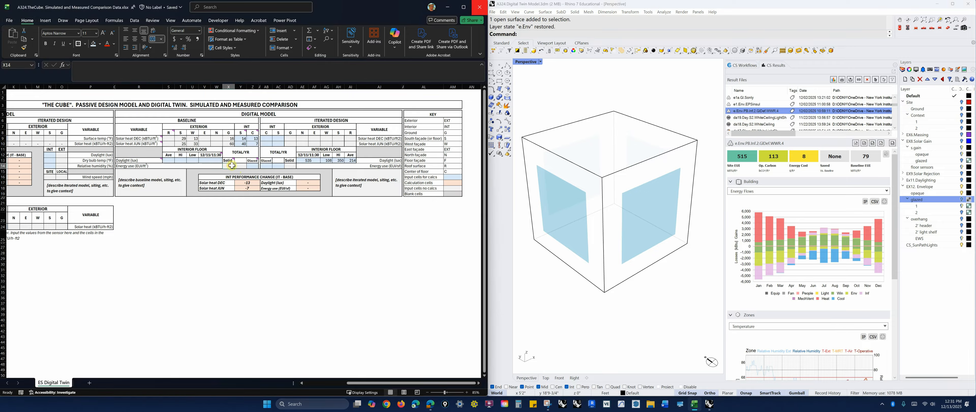
pyautogui.moveTo(245, 87); pyautogui.dragTo(244, 88)
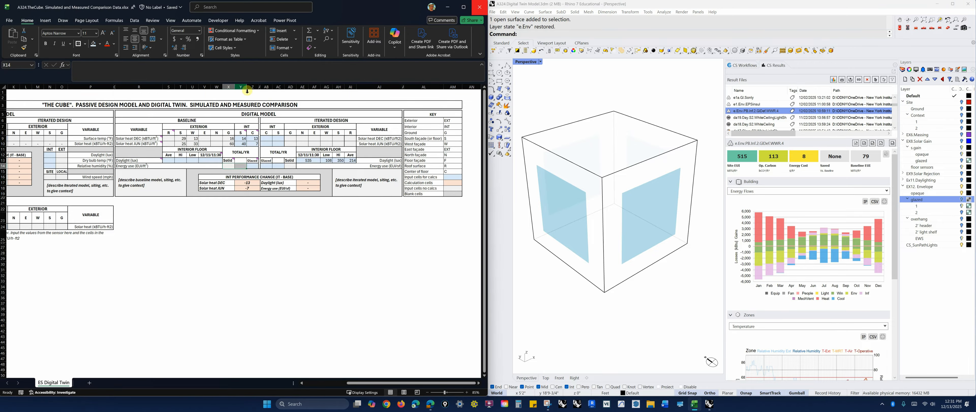
pyautogui.click(199, 240)
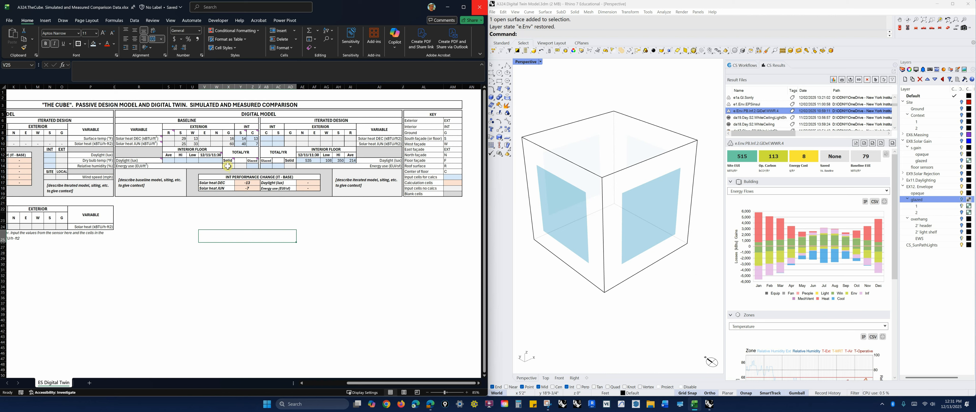
# - In the baseline section of the Excel sheet, merge the Energy use label across R14:X14 and left-align it
pyautogui.click(240, 166)
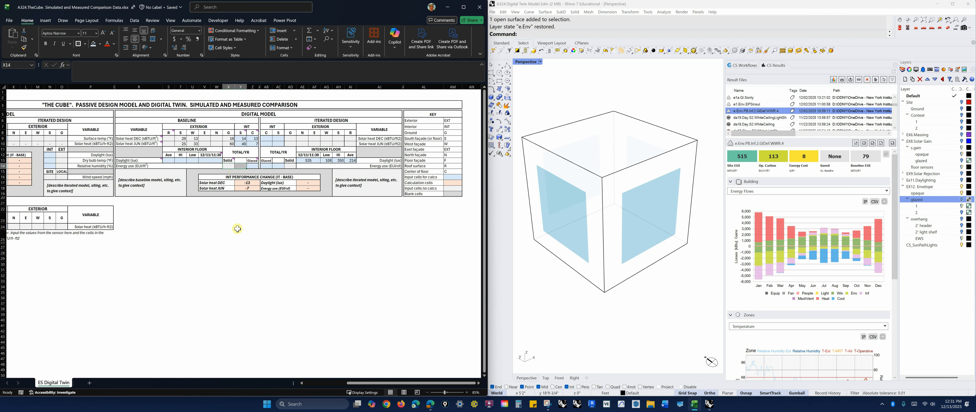
pyautogui.click(227, 232)
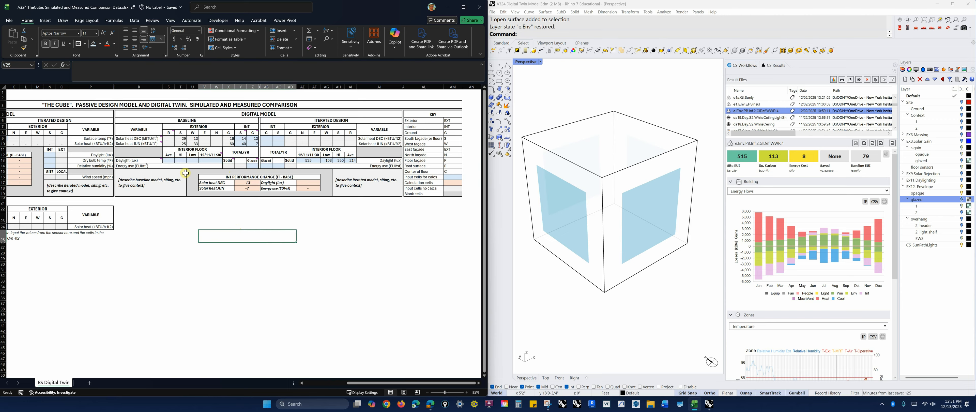
pyautogui.moveTo(191, 167); pyautogui.dragTo(226, 166)
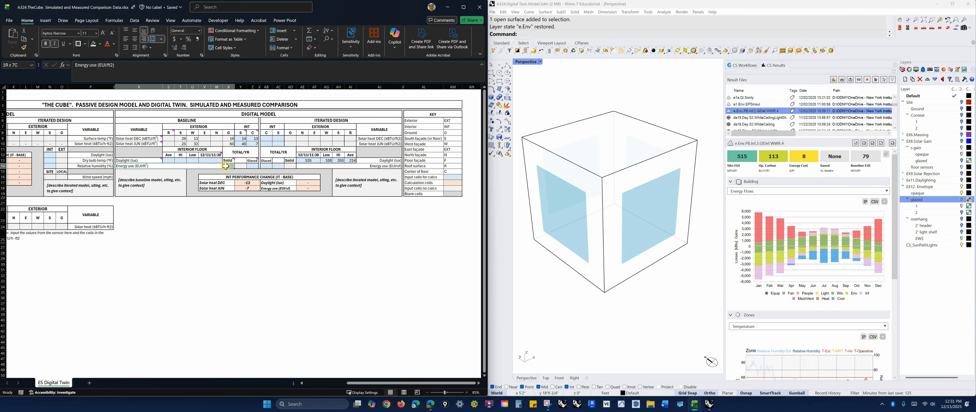
pyautogui.click(156, 42)
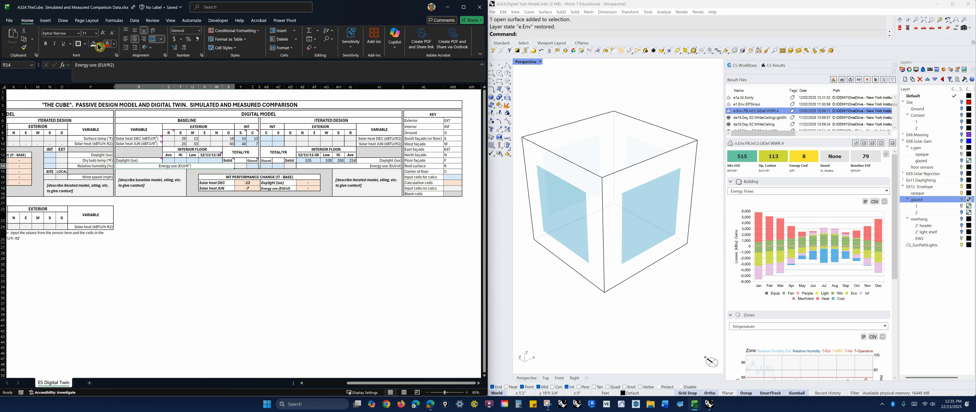
pyautogui.click(127, 41)
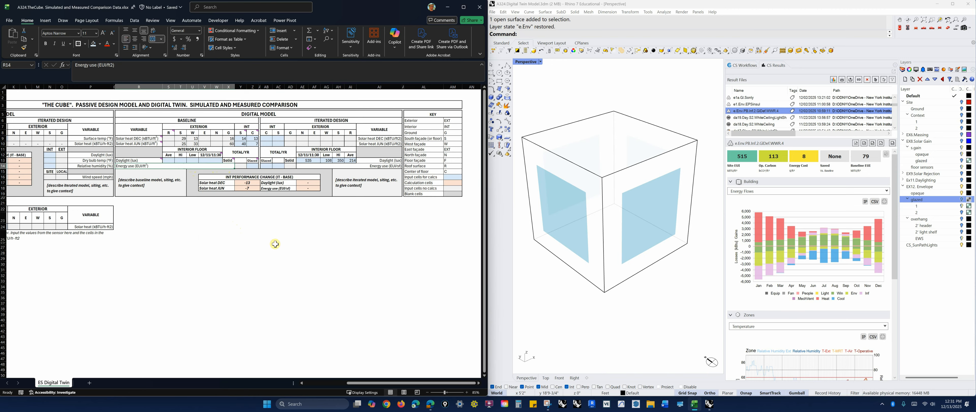
# - Move the baseline's Solid heading from cell X13 to Y13
pyautogui.click(230, 160)
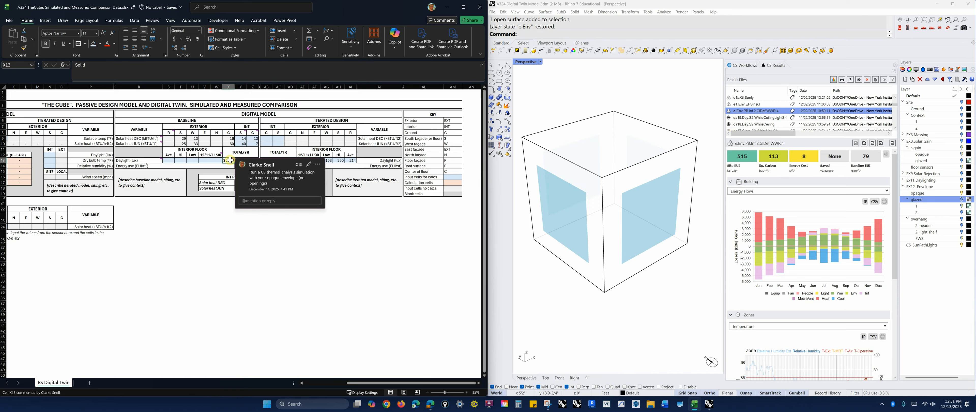
pyautogui.hotkey('ctrl', 'c')
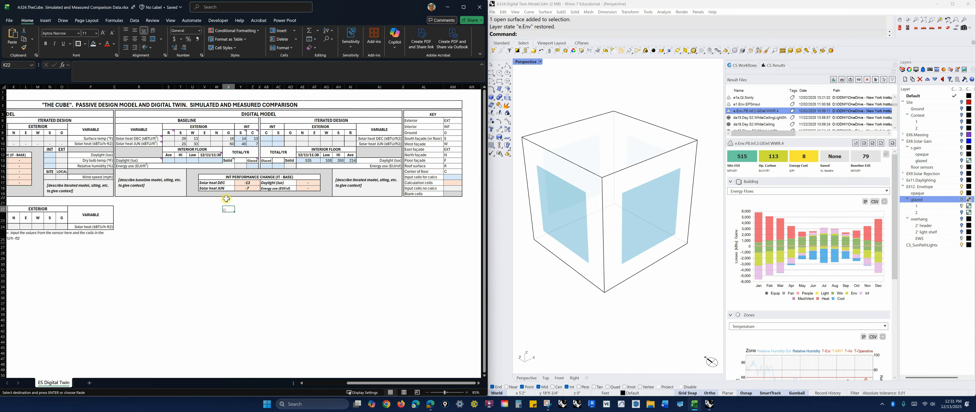
pyautogui.press('Escape')
pyautogui.click(240, 226)
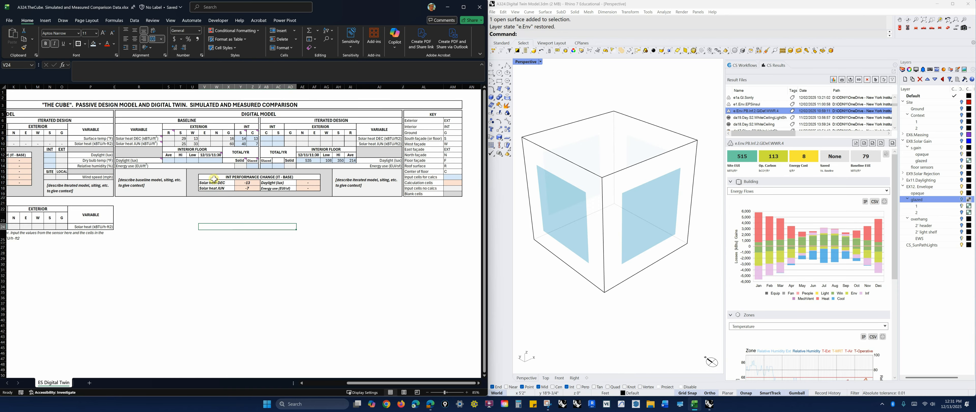
pyautogui.click(134, 167)
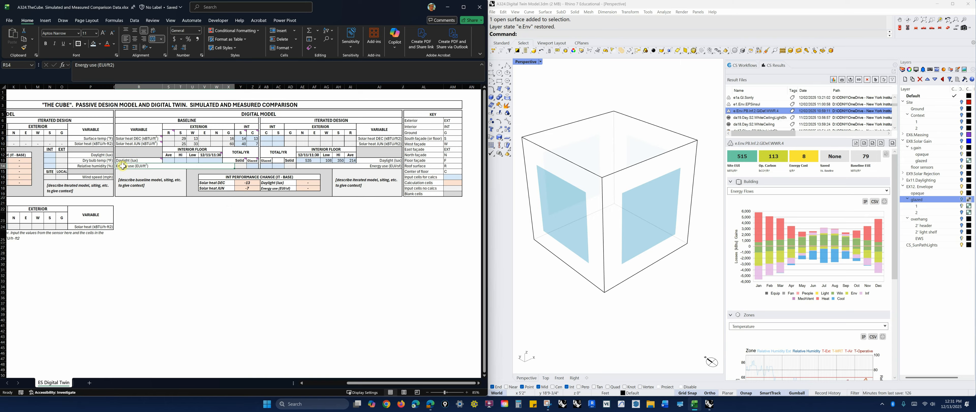
# - Fill the emptied cell X13 with the light grey White, Background 1, Darker 15%
pyautogui.click(228, 161)
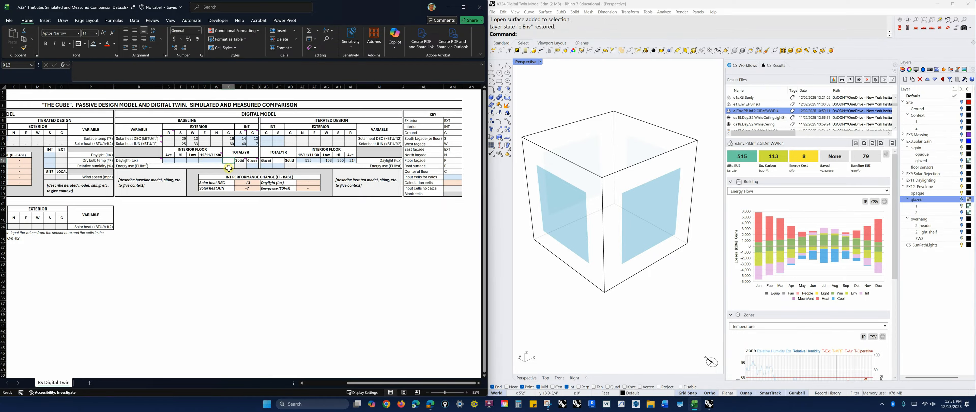
pyautogui.click(84, 44)
pyautogui.click(100, 44)
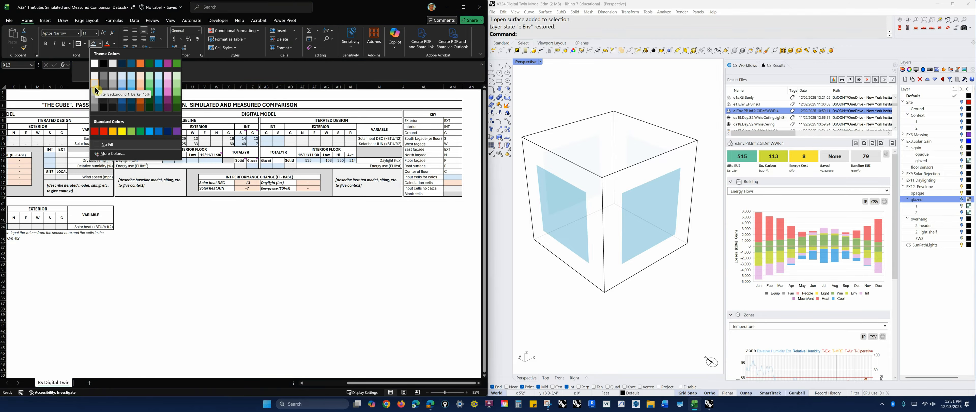
pyautogui.click(95, 83)
pyautogui.click(217, 198)
pyautogui.moveTo(237, 157); pyautogui.dragTo(252, 160)
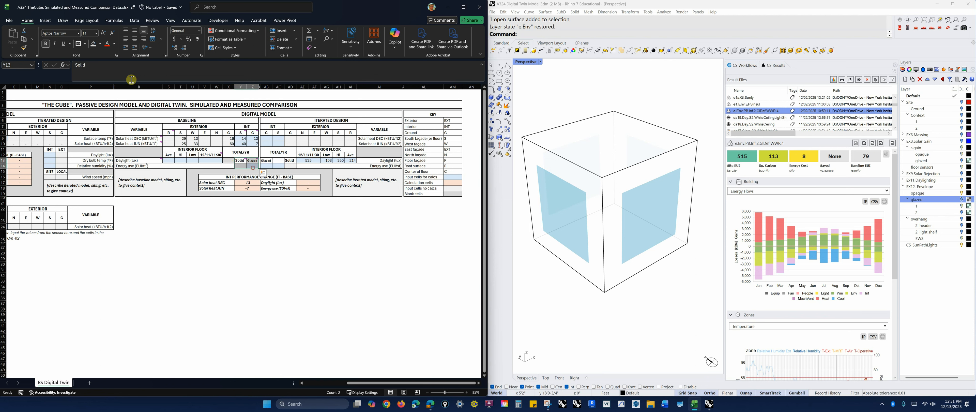
pyautogui.click(224, 260)
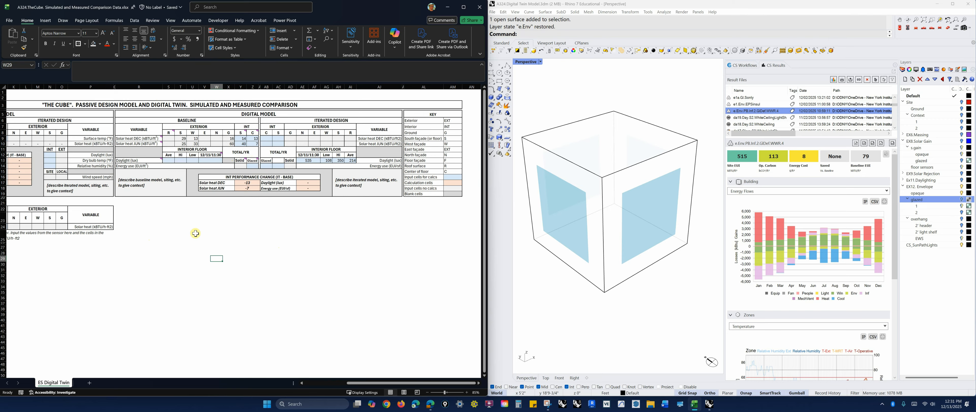
pyautogui.click(243, 86)
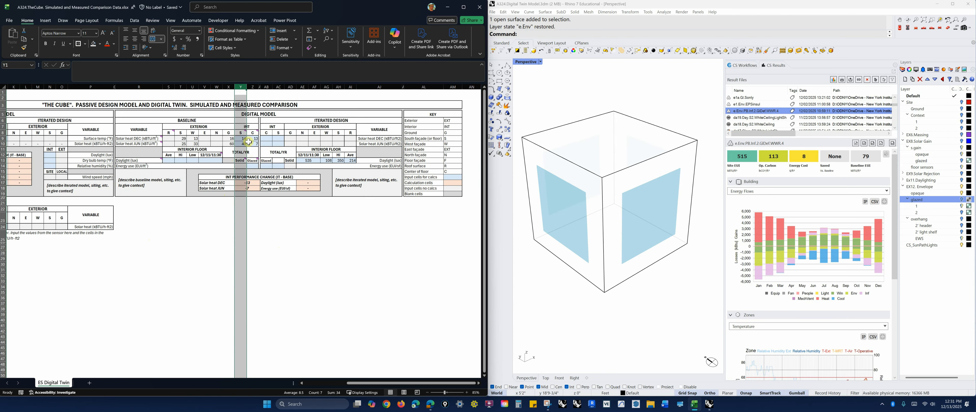
pyautogui.click(253, 132)
pyautogui.moveTo(245, 129)
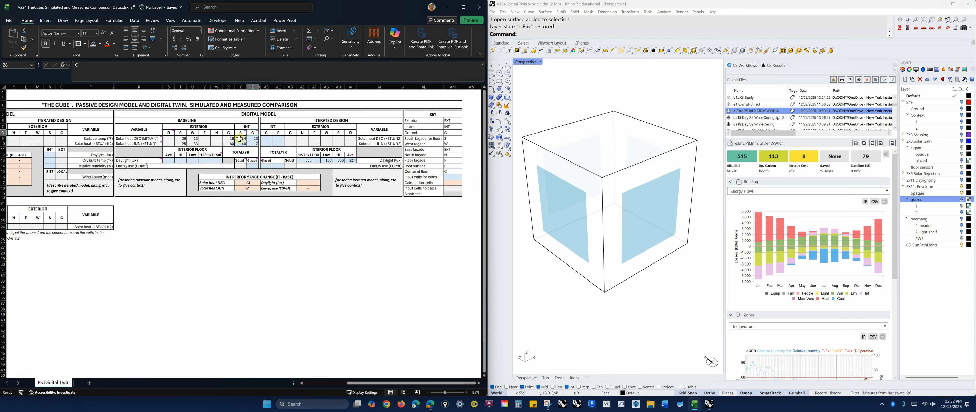
pyautogui.click(267, 264)
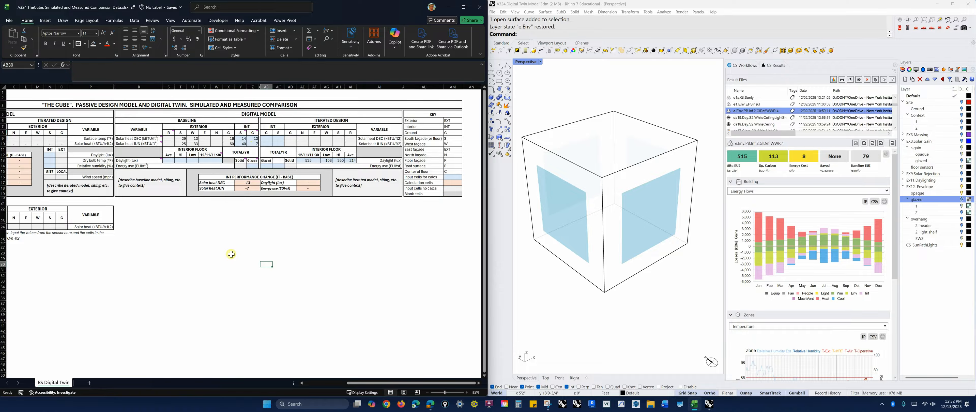
# - Move the iterated design's Solid heading from cell AD13 to AC13
pyautogui.click(290, 160)
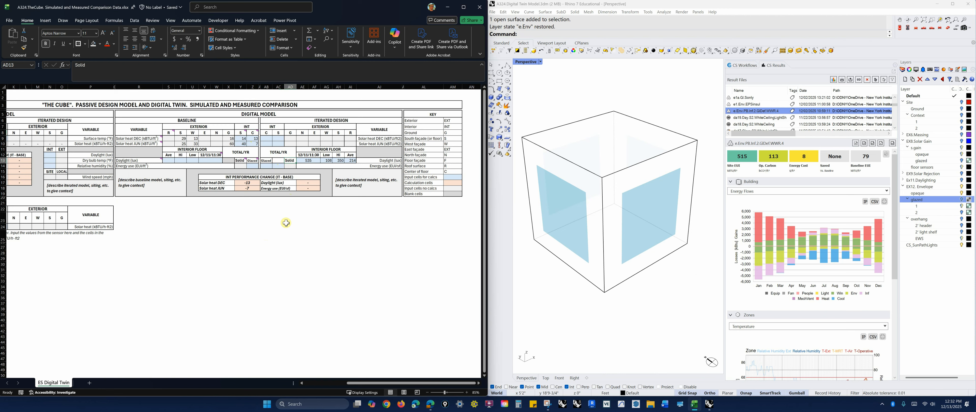
pyautogui.hotkey('ctrl', 'x')
pyautogui.click(277, 160)
pyautogui.hotkey('ctrl', 'v')
pyautogui.click(280, 247)
# - Apply all borders to the iterated design's Energy use row from AD14 to AJ14 and merge it into one right-aligned label
pyautogui.click(291, 161)
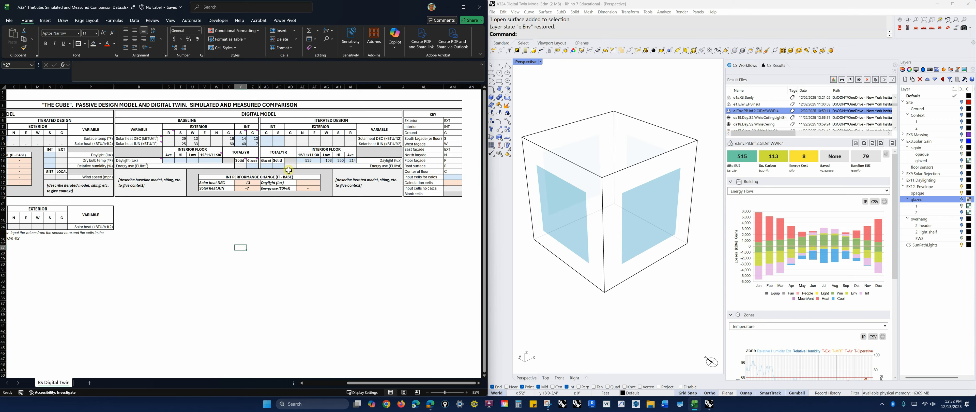
pyautogui.moveTo(290, 165); pyautogui.dragTo(300, 166)
pyautogui.click(86, 44)
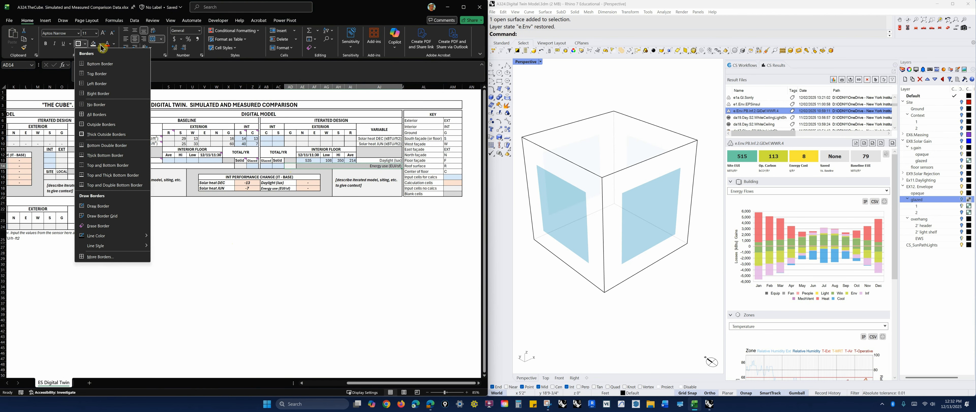
pyautogui.click(98, 114)
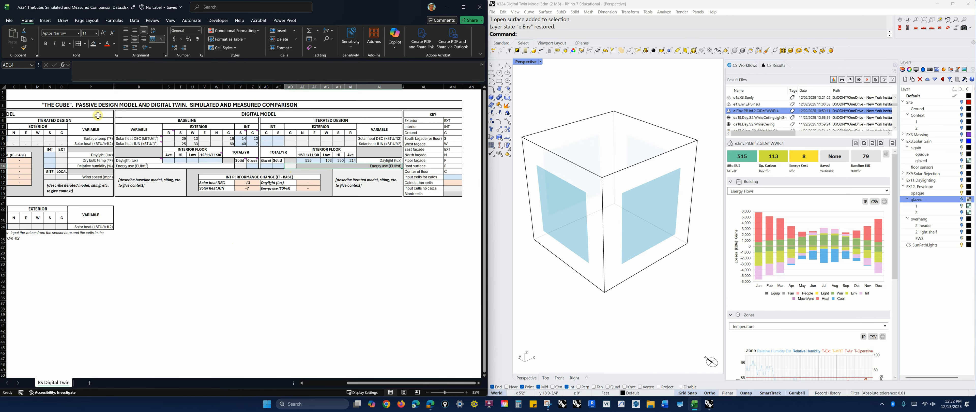
pyautogui.click(154, 42)
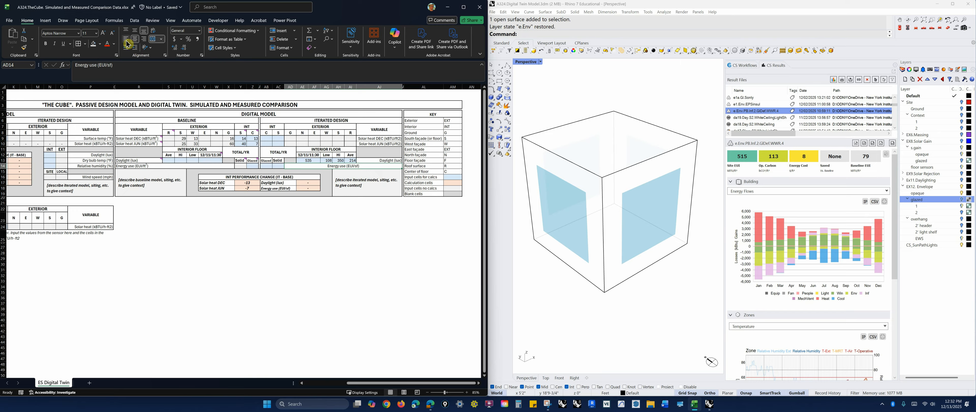
pyautogui.click(143, 39)
pyautogui.click(322, 292)
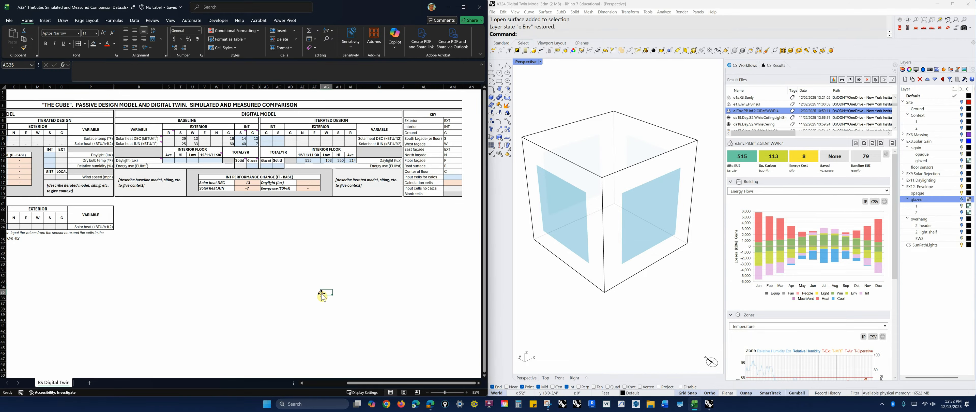
# - Apply thick outside borders to the merged Energy use label in AD14
pyautogui.click(291, 167)
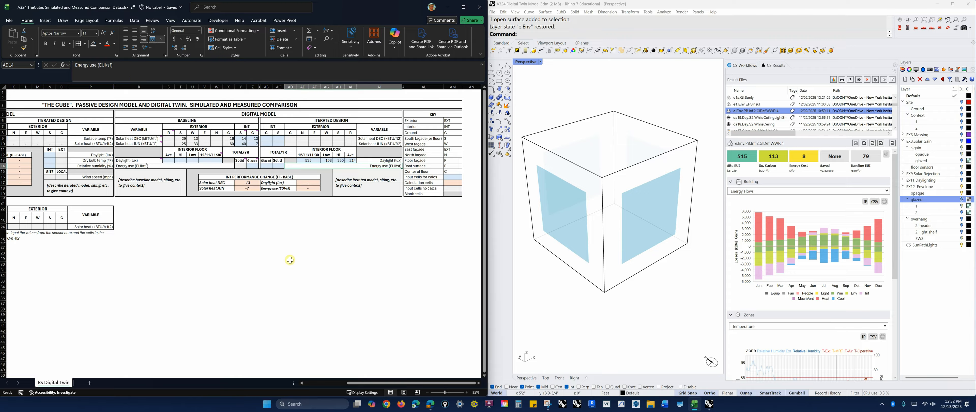
pyautogui.click(85, 43)
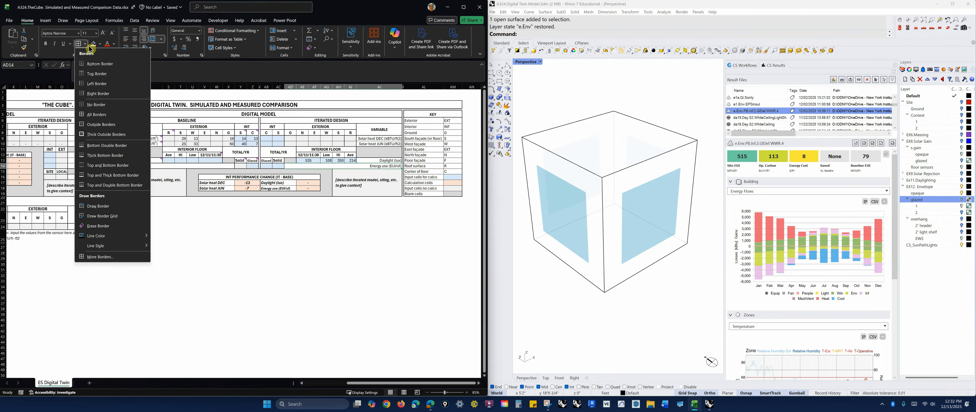
pyautogui.click(93, 138)
pyautogui.click(358, 293)
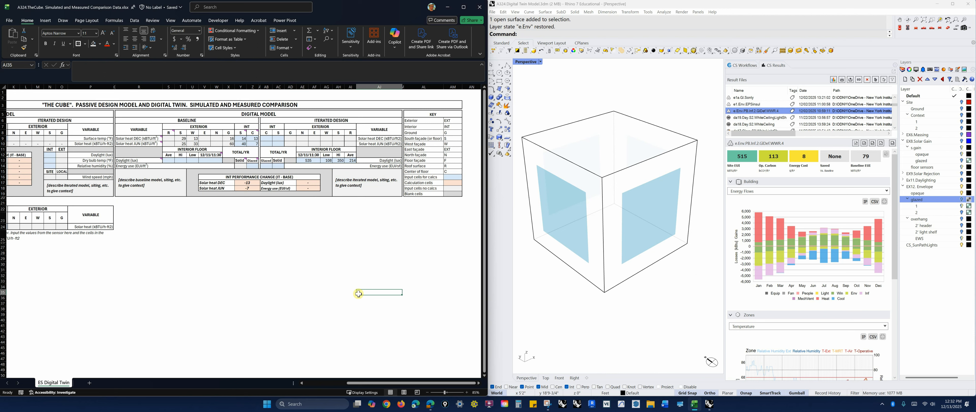
pyautogui.moveTo(239, 165); pyautogui.dragTo(250, 165)
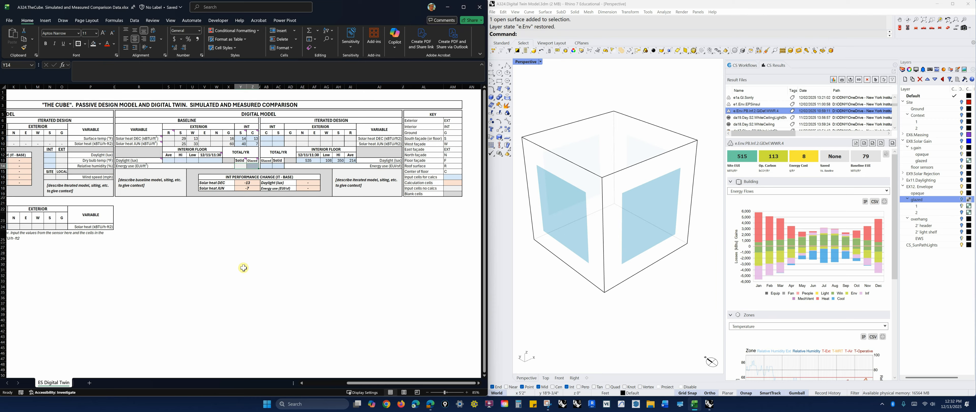
pyautogui.click(244, 267)
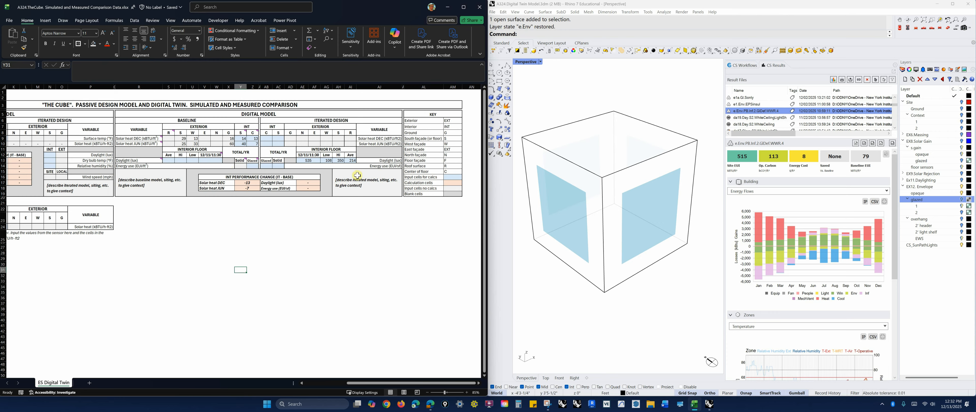
pyautogui.click(255, 246)
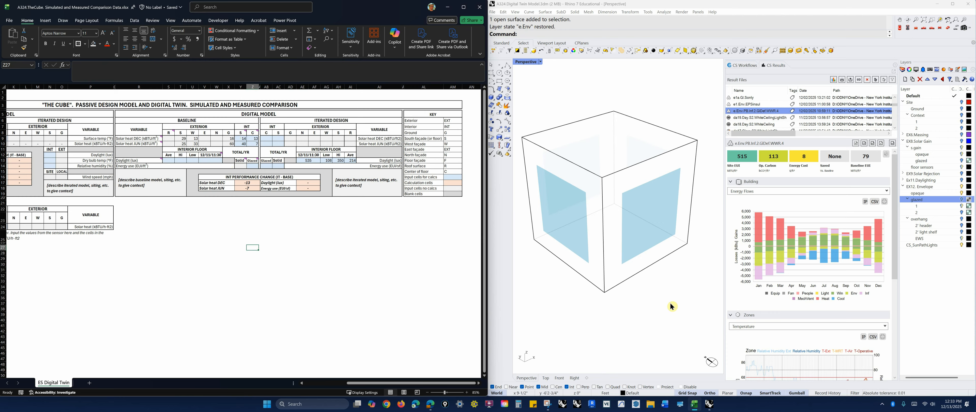
# - In Rhino's thermal analysis zones, remove the window openings from TheCube's facades through its uniform window-to-wall ratio
pyautogui.click(743, 65)
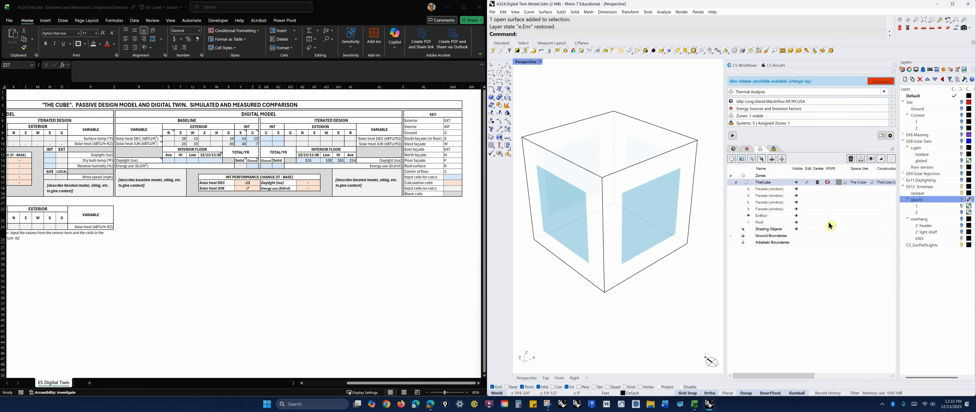
pyautogui.click(828, 182)
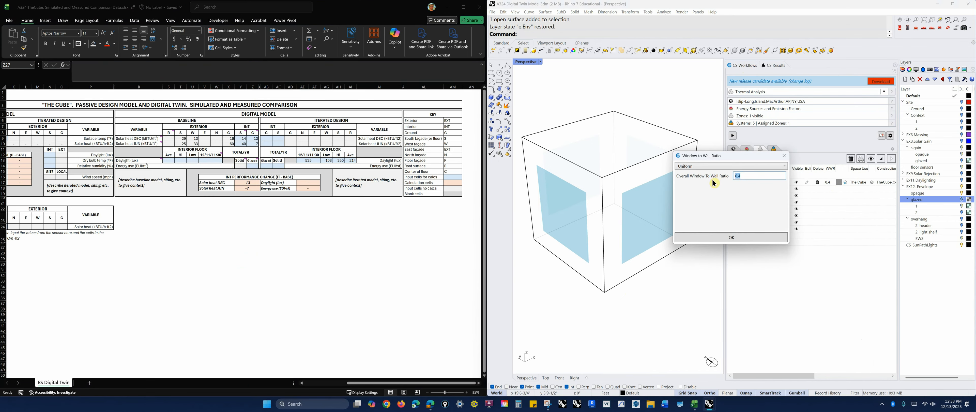
pyautogui.click(723, 237)
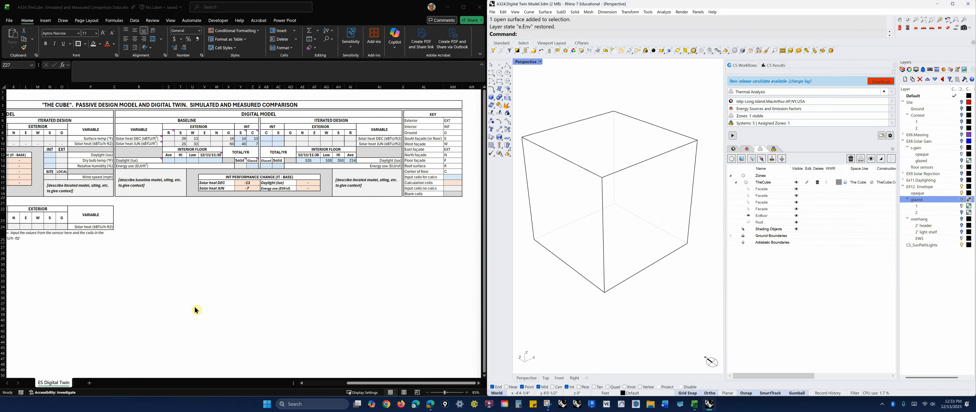
# - In Rhino's thermal analysis zones, set TheCube's uniform overall window-to-wall ratio to 0.4
pyautogui.click(242, 166)
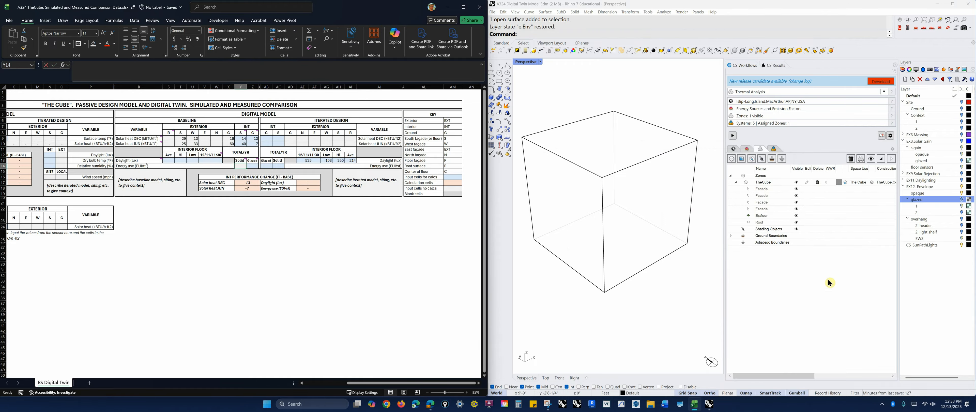
pyautogui.click(829, 181)
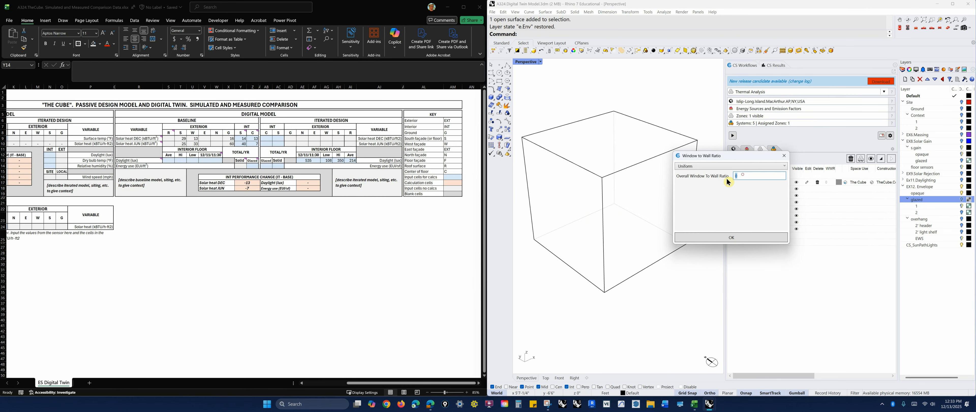
pyautogui.write('0.4')
pyautogui.press('Return')
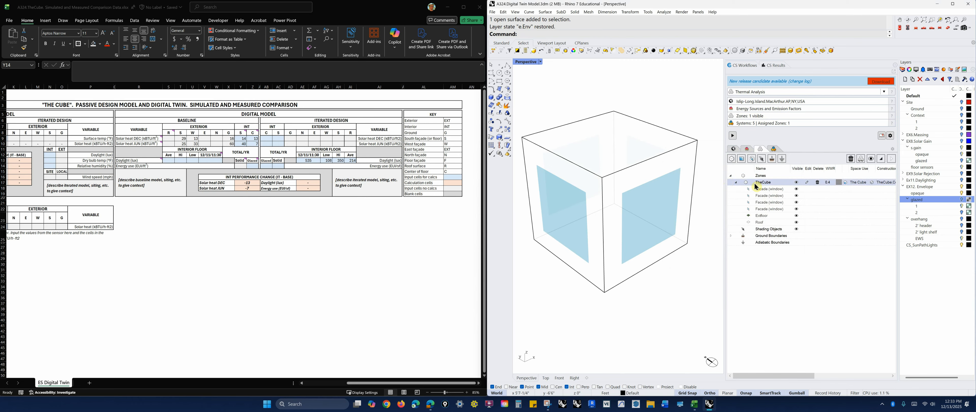
# - Switch TheCube's window-to-wall ratio to directional and set the north, east and west facades to 0.2
pyautogui.click(828, 183)
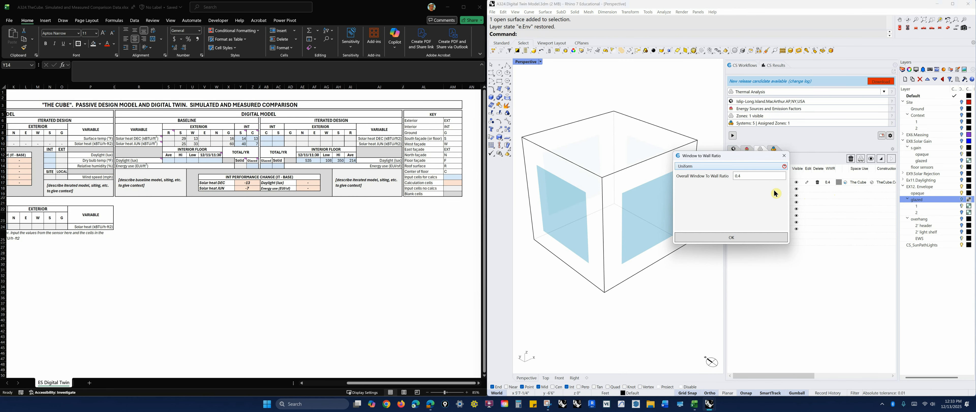
pyautogui.click(777, 167)
pyautogui.click(742, 181)
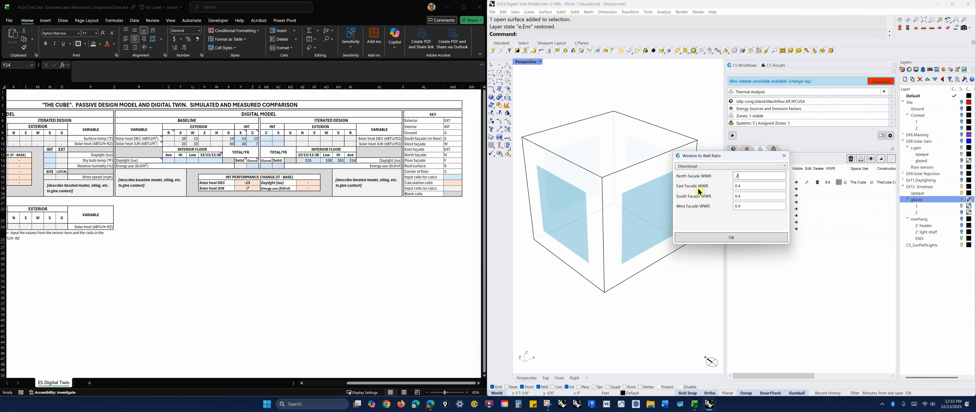
pyautogui.write('.2')
pyautogui.press('Tab')
pyautogui.press('Tab')
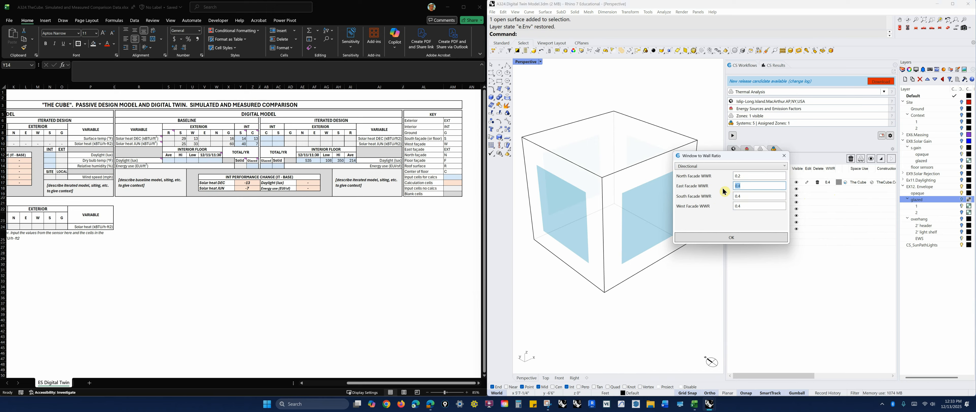
pyautogui.write('.2')
pyautogui.press('Tab')
pyautogui.press('Tab')
pyautogui.write('.2')
pyautogui.press('Return')
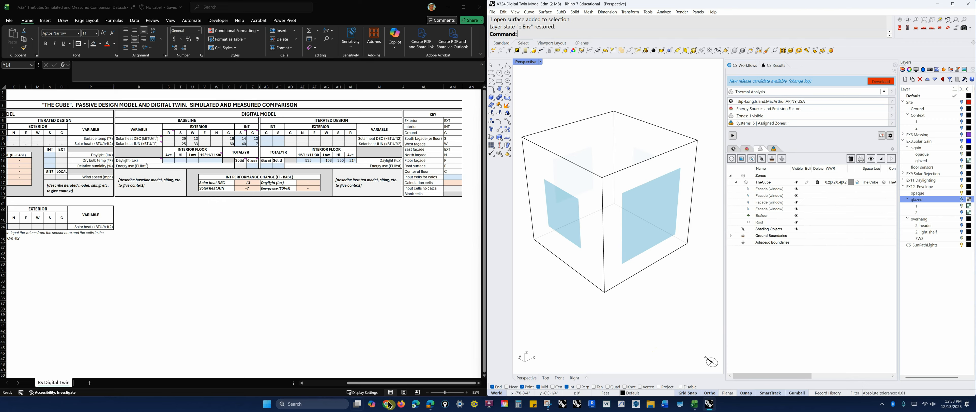
# - Browse the saved ClimateStudio results for the glazed-envelope WWR.4 energy simulation and examine its site energy use
pyautogui.click(777, 65)
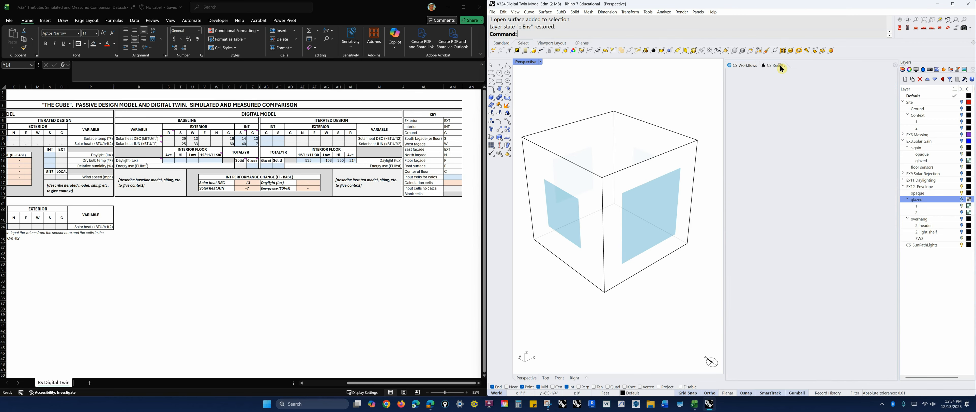
pyautogui.moveTo(807, 131); pyautogui.dragTo(810, 196)
pyautogui.scroll(-5, 771, 170)
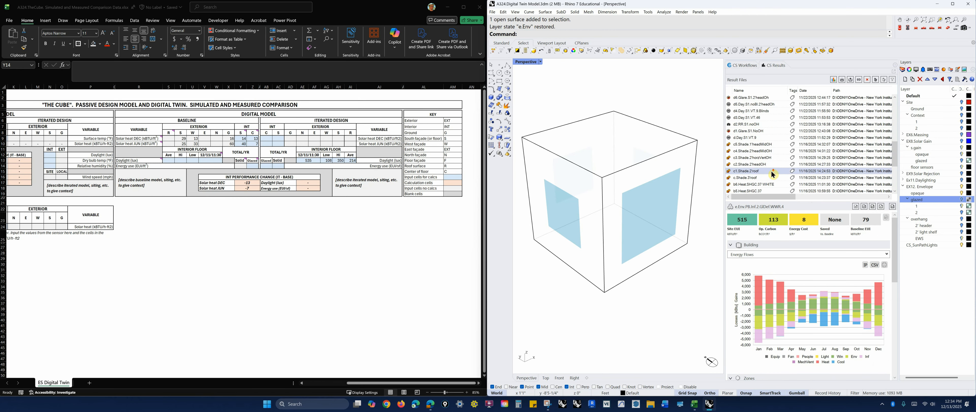
pyautogui.moveTo(895, 155); pyautogui.dragTo(897, 122)
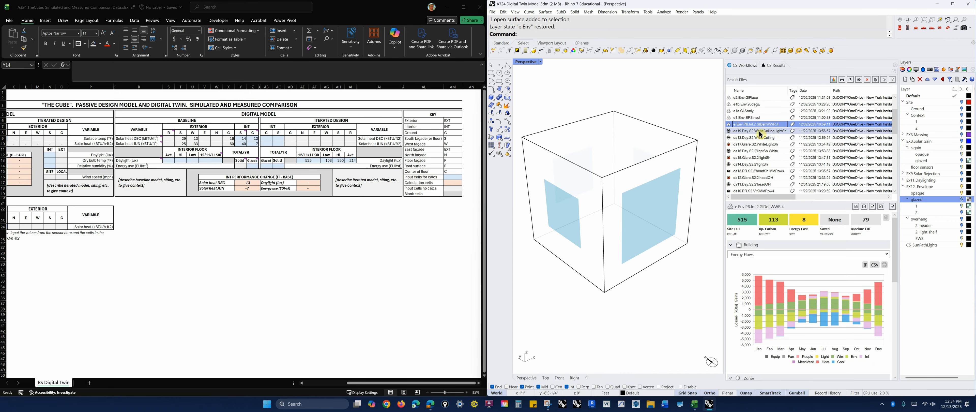
pyautogui.click(767, 131)
pyautogui.click(764, 124)
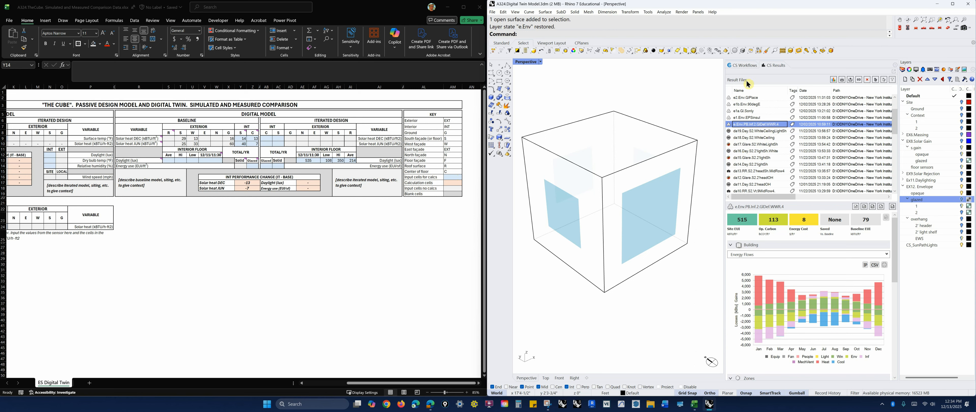
# - Return TheCube's window-to-wall ratio to a uniform 0.4 on all facades
pyautogui.click(741, 65)
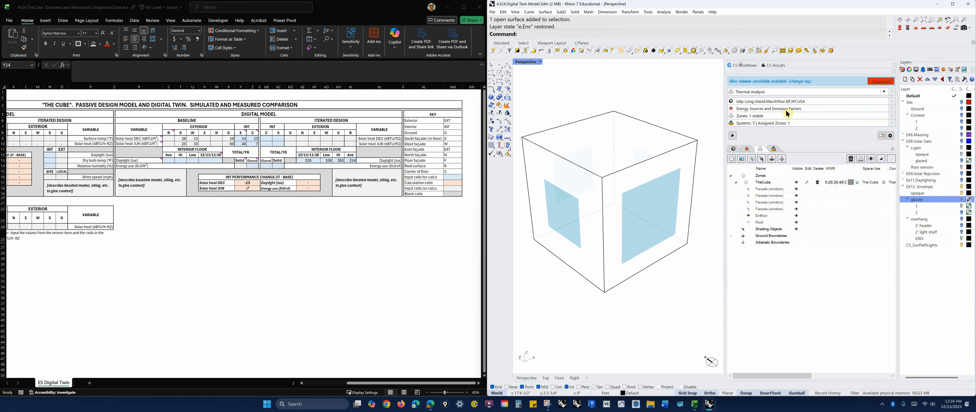
pyautogui.click(835, 183)
pyautogui.click(774, 167)
pyautogui.click(750, 175)
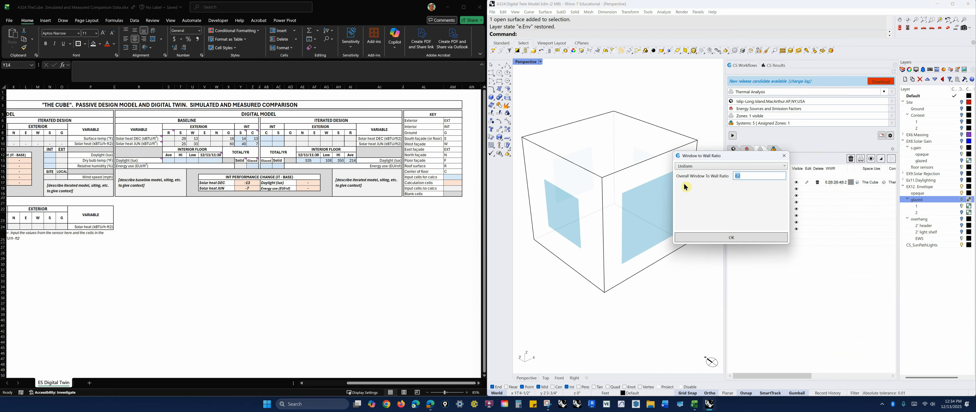
pyautogui.press('Return')
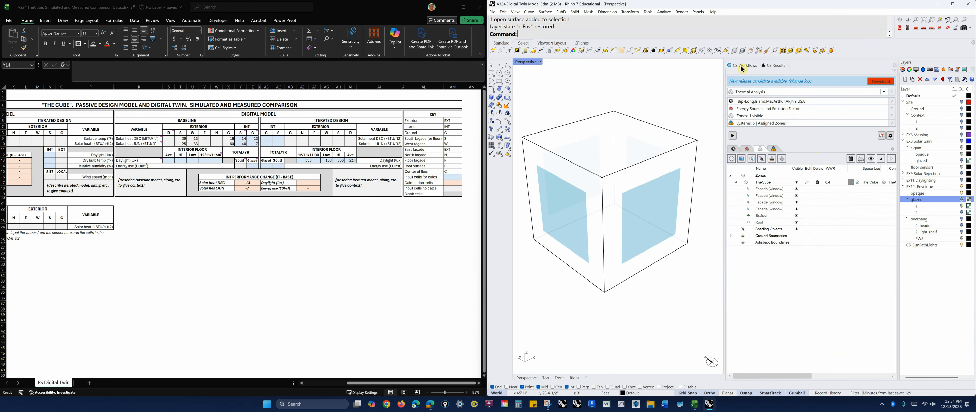
# - From the WWR.4 result, enter 515 in Excel as the baseline's glazed energy use in cell Z14
pyautogui.click(772, 65)
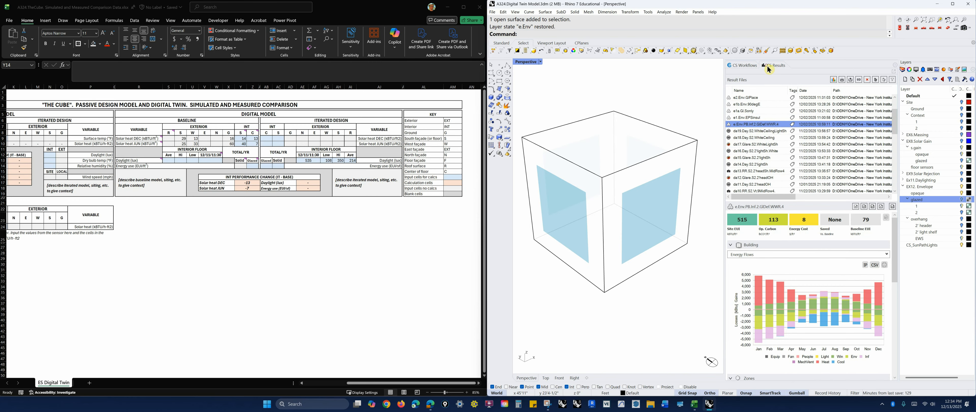
pyautogui.click(774, 126)
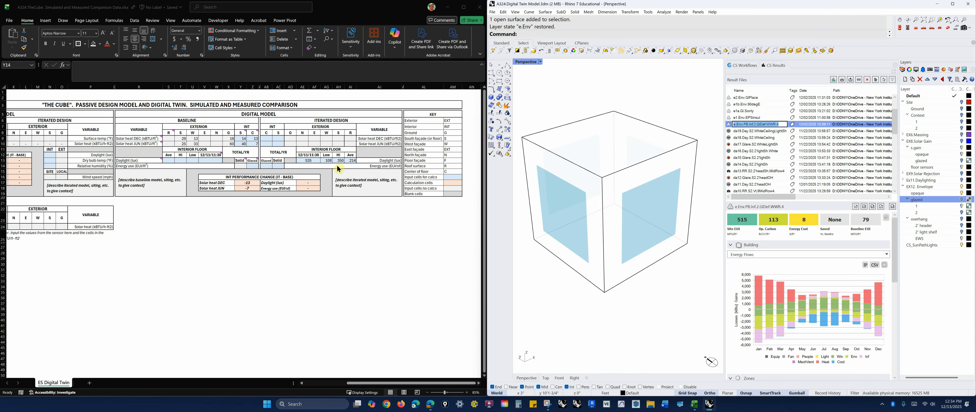
pyautogui.click(252, 166)
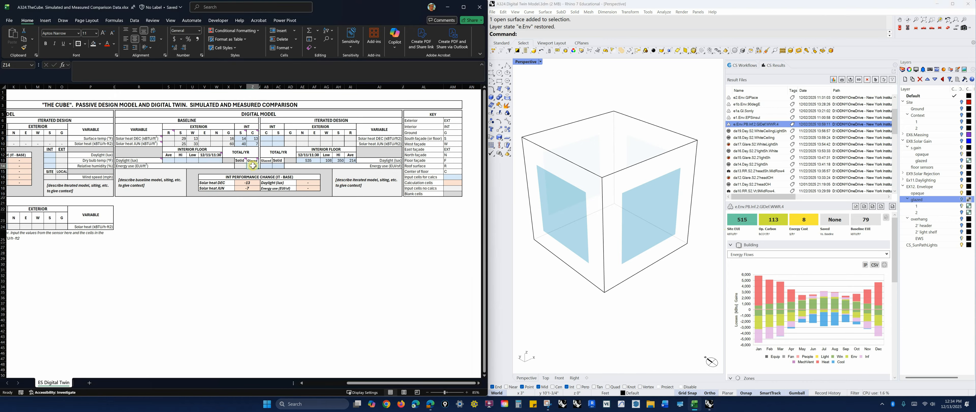
pyautogui.write('514')
pyautogui.press('Return')
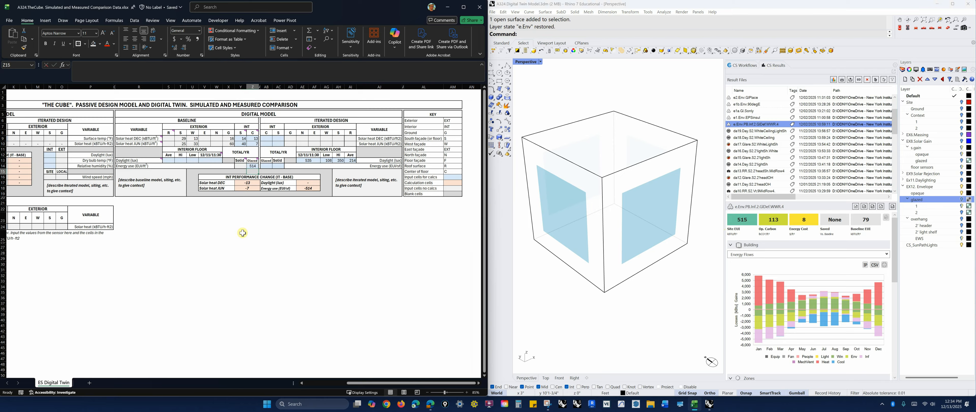
pyautogui.click(254, 166)
pyautogui.doubleClick(254, 167)
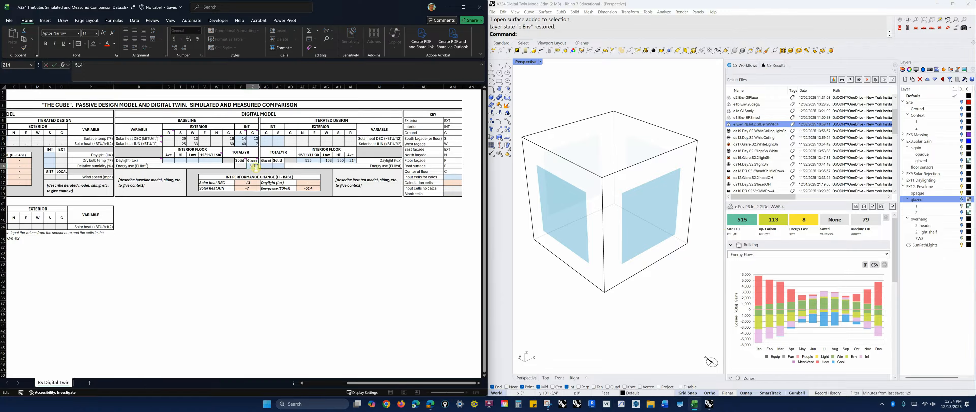
pyautogui.write('5')
pyautogui.press('Return')
pyautogui.click(278, 248)
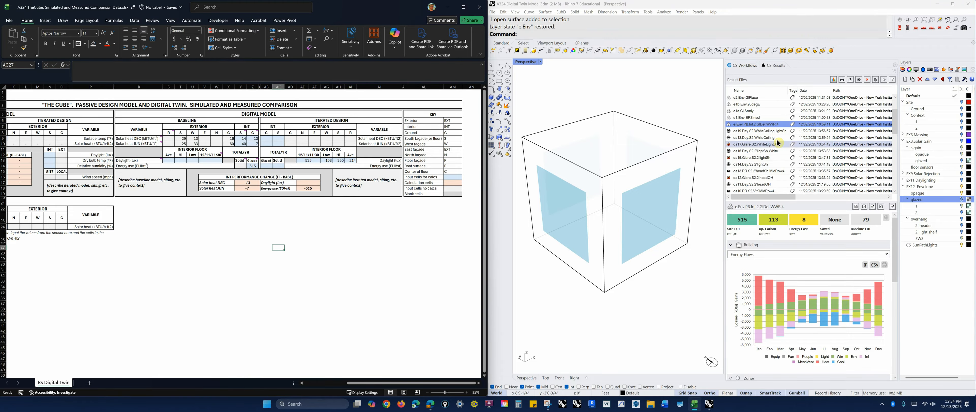
# - In Rhino's saved ClimateStudio results, open the south-only glazing energy result to examine its site energy use
pyautogui.click(896, 97)
pyautogui.click(896, 97)
pyautogui.click(896, 97)
pyautogui.click(895, 98)
pyautogui.click(896, 97)
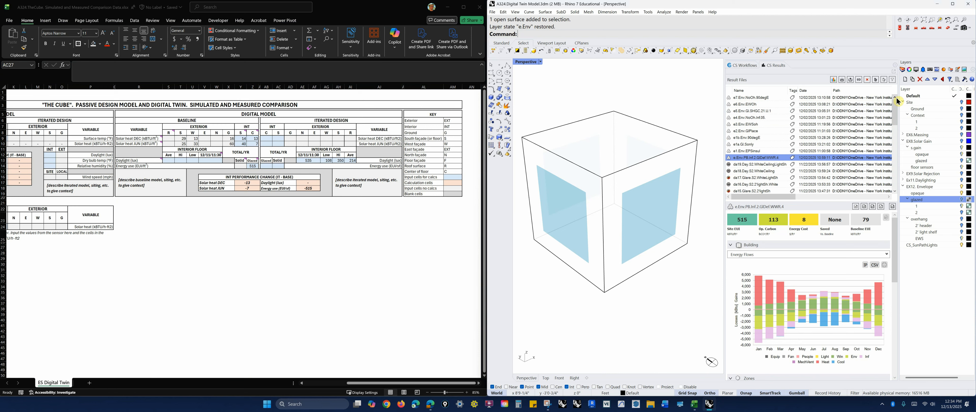
pyautogui.click(755, 145)
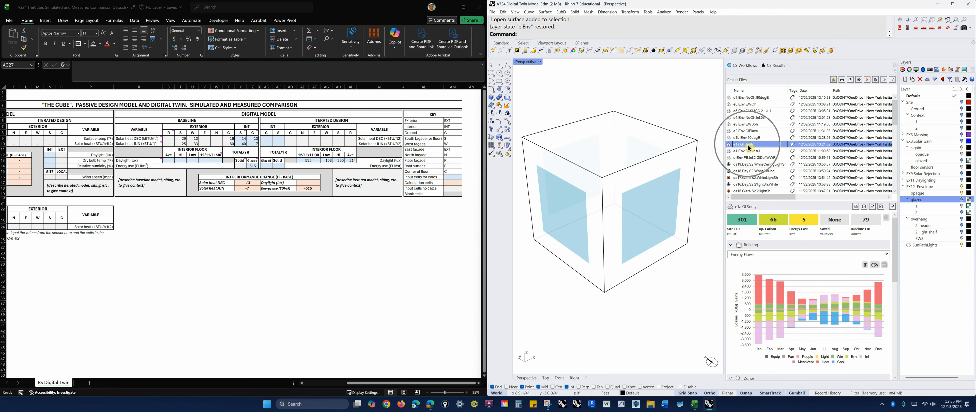
# - Set TheCube's directional window-to-wall ratios to 0 for north, east and west and 0.4 for south
pyautogui.click(742, 66)
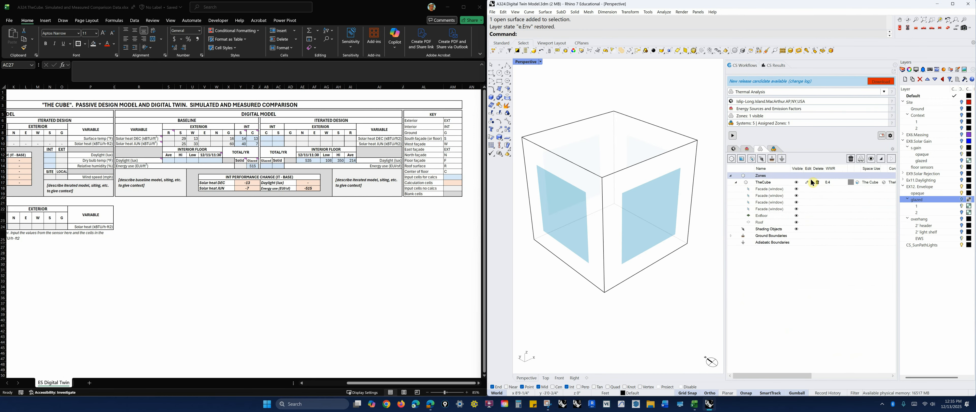
pyautogui.doubleClick(831, 182)
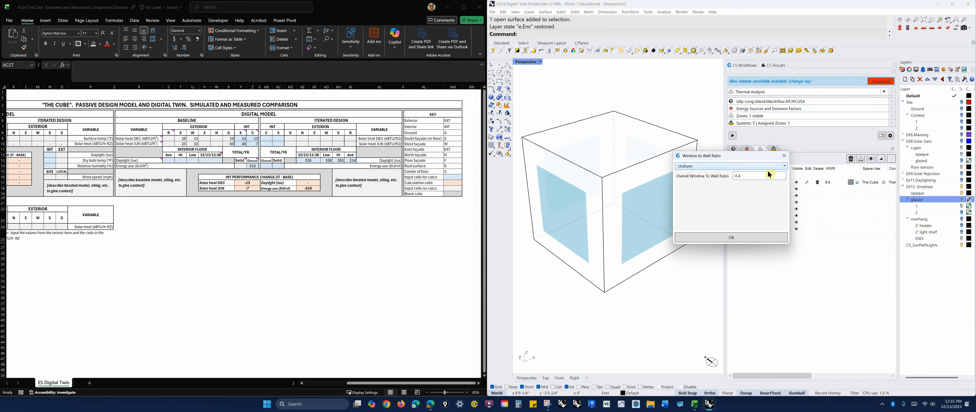
pyautogui.click(739, 175)
pyautogui.click(779, 167)
pyautogui.click(743, 180)
pyautogui.doubleClick(736, 175)
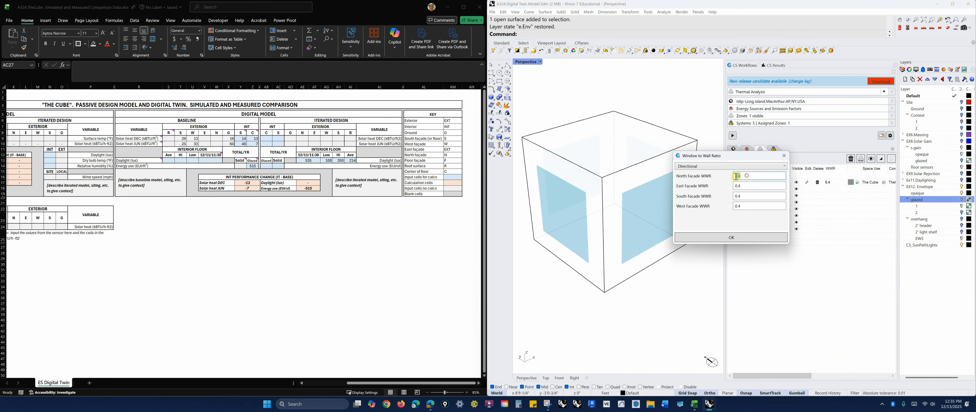
pyautogui.write('0')
pyautogui.doubleClick(739, 196)
pyautogui.write('0')
pyautogui.doubleClick(742, 189)
pyautogui.write('0')
pyautogui.doubleClick(741, 206)
pyautogui.write('0')
pyautogui.click(737, 196)
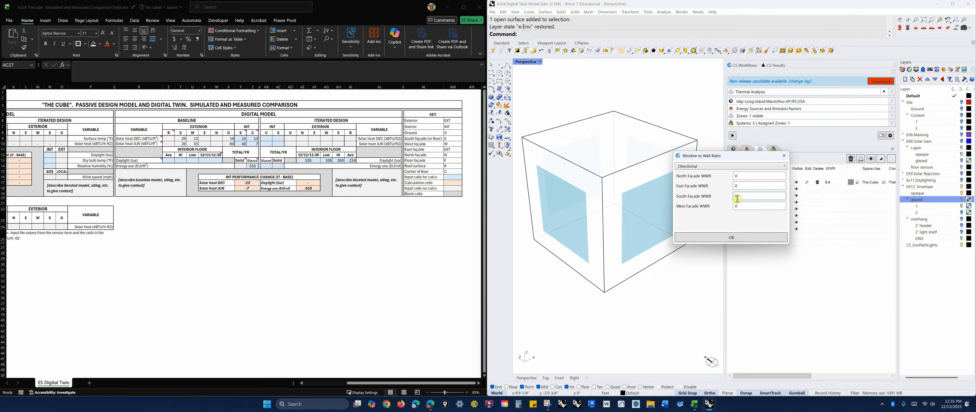
pyautogui.press('Return')
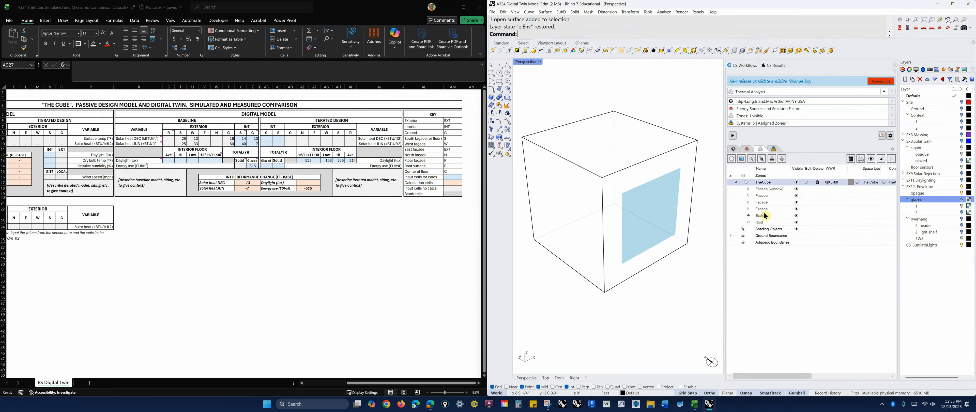
# - From the south-only glazing result, replace the baseline's glazed energy use in Excel cell Z14 with 301
pyautogui.click(769, 65)
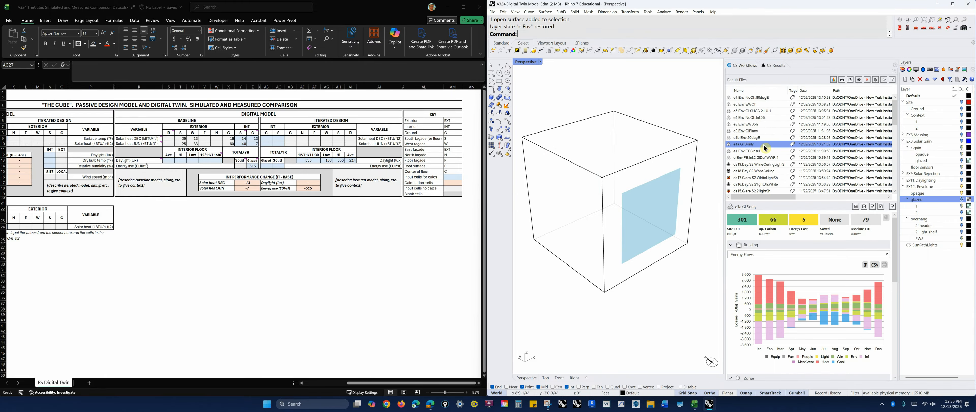
pyautogui.click(253, 165)
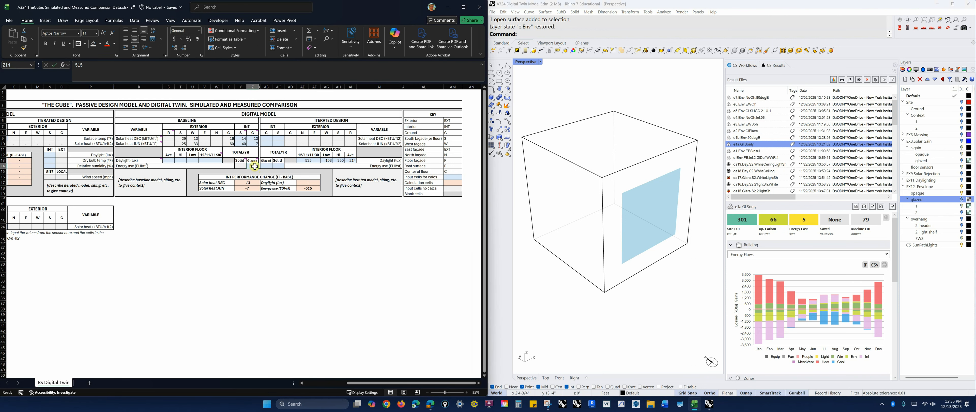
pyautogui.write('30')
pyautogui.press('Return')
# - Compare the EPS insulation and EWS shading results, and enter the latter's 344 as the iterated design's glazed energy use in Excel cell AB14
pyautogui.click(269, 165)
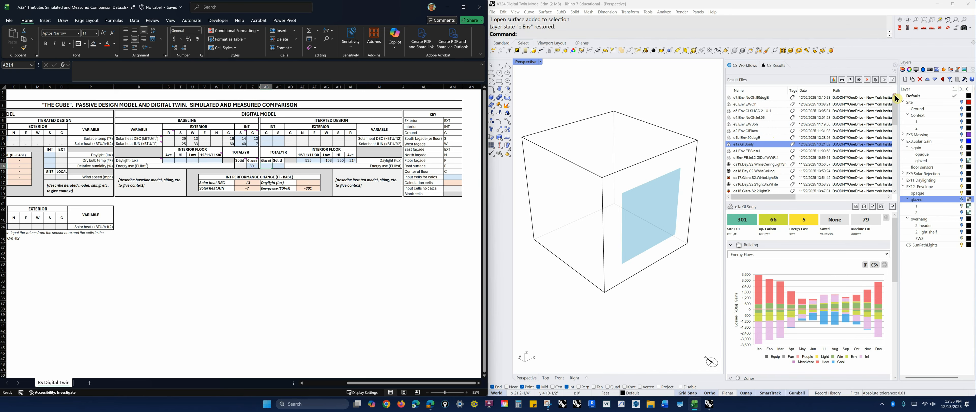
pyautogui.click(766, 152)
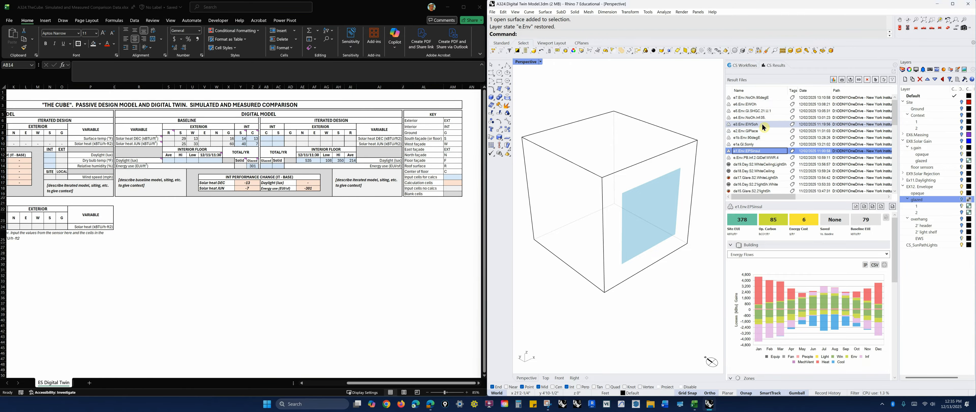
pyautogui.click(271, 167)
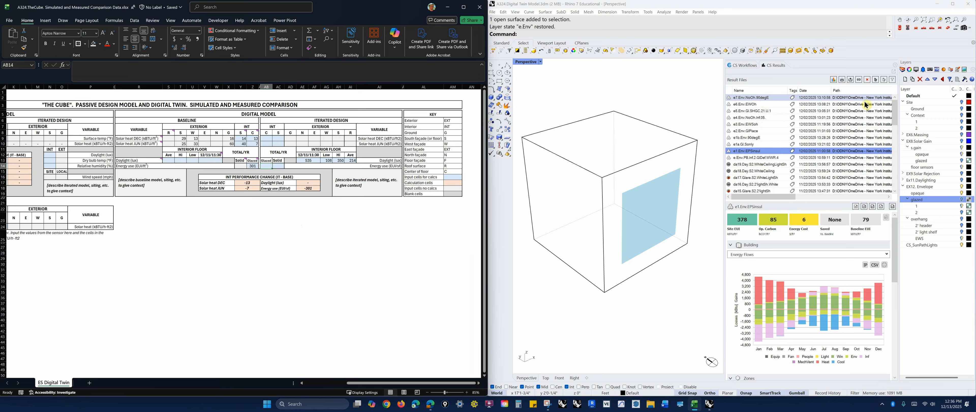
pyautogui.click(757, 126)
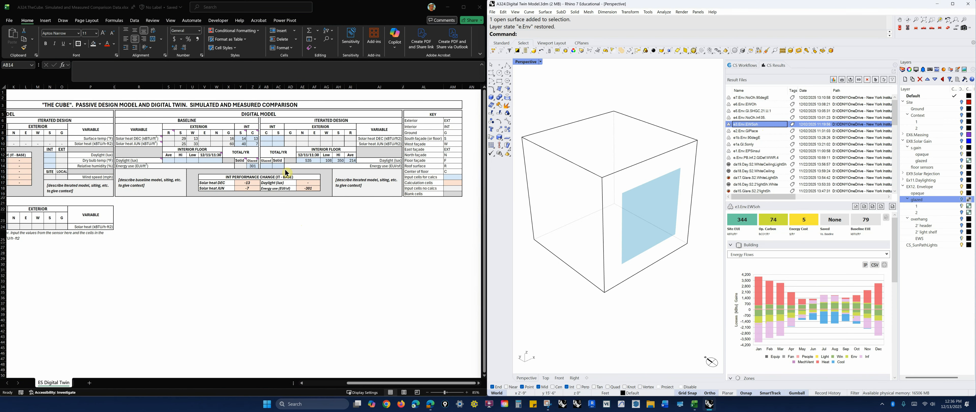
pyautogui.doubleClick(264, 167)
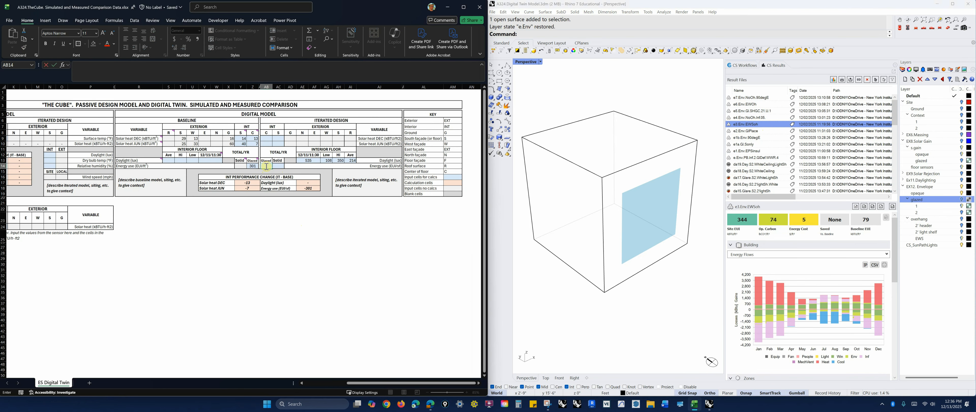
pyautogui.click(303, 281)
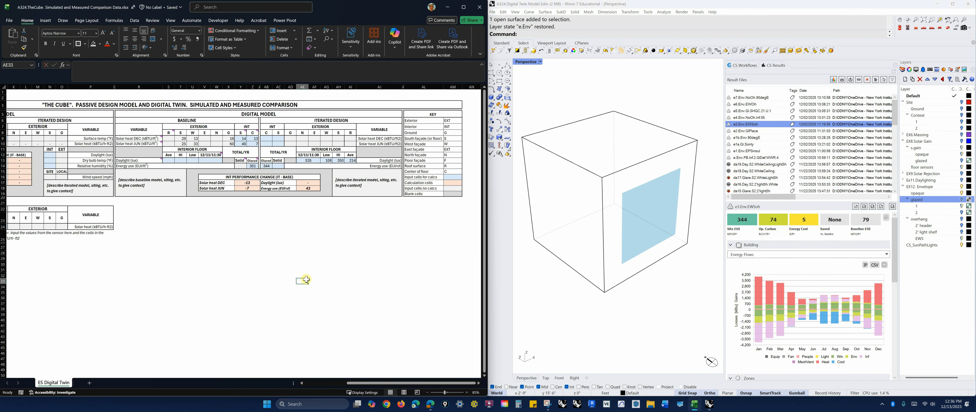
# - Review the digital model's interior performance change block, including the energy use comparison, alongside the physical model section of the comparison sheet
pyautogui.moveTo(378, 382); pyautogui.dragTo(365, 382)
pyautogui.click(404, 258)
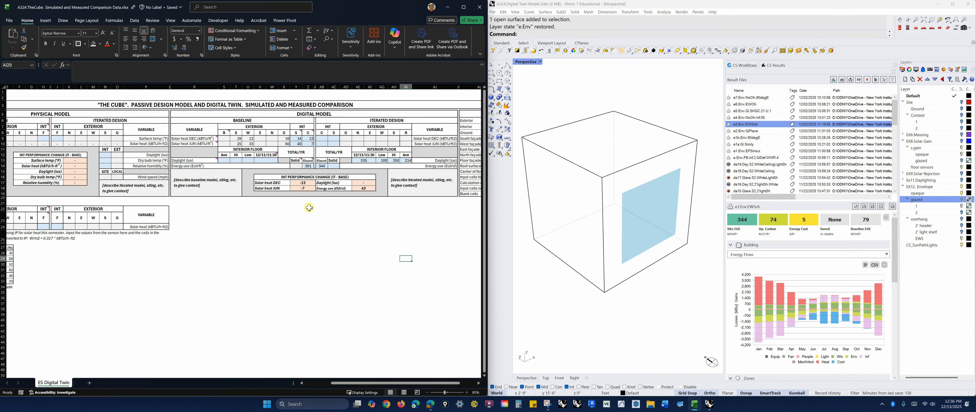
pyautogui.click(299, 182)
pyautogui.click(346, 258)
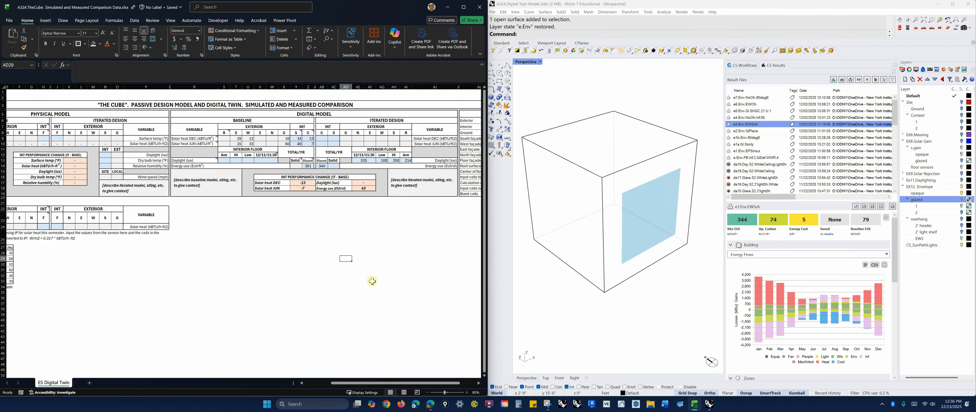
pyautogui.keyDown('ctrl'); pyautogui.scroll(-1, 386, 278); pyautogui.keyUp('ctrl')
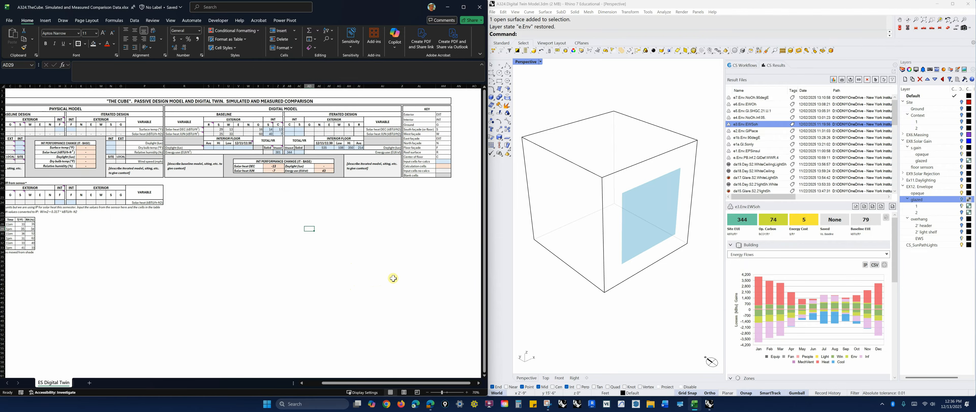
pyautogui.hscroll(-3, 399, 385)
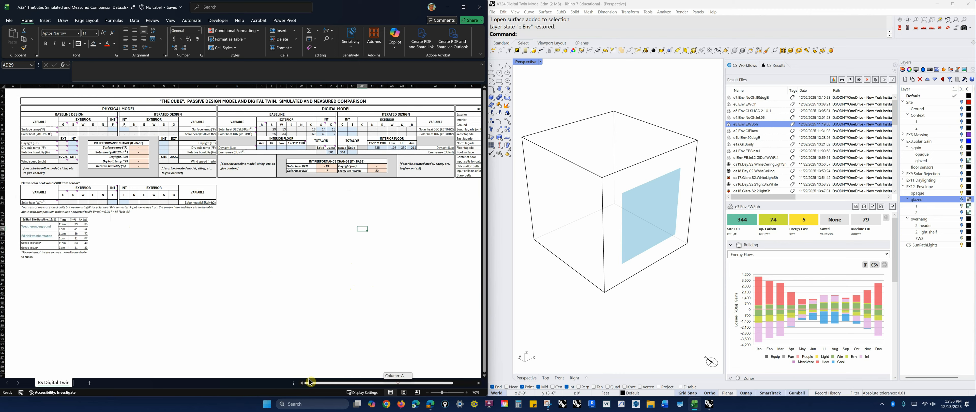
# - Check the Digital Twin final report instructions in the browser's OneDrive PDF, and return to the Excel comparison sheet to view it in full
pyautogui.moveTo(431, 404)
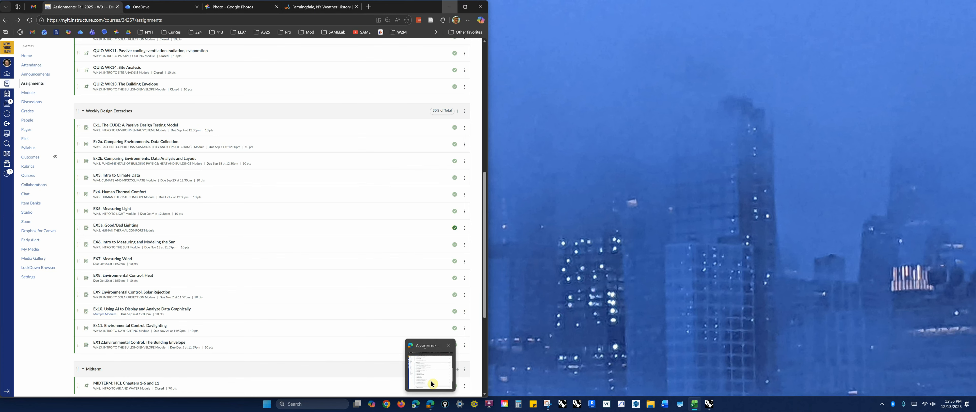
pyautogui.click(430, 381)
pyautogui.click(155, 8)
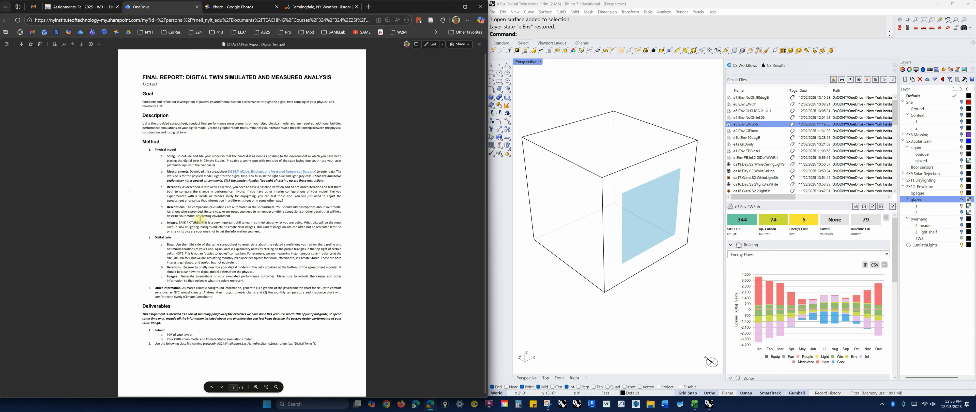
pyautogui.click(450, 6)
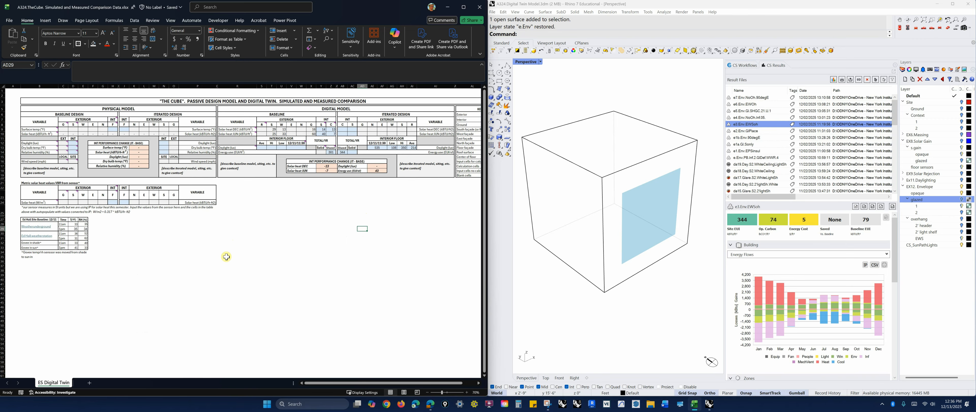
pyautogui.press('ctrl')
pyautogui.keyDown('ctrl'); pyautogui.scroll(-1, 113, 257); pyautogui.keyUp('ctrl')
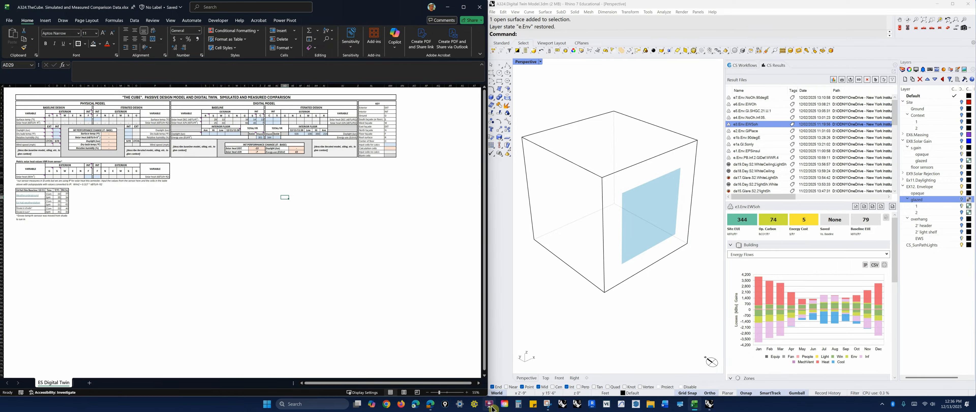
pyautogui.click(491, 406)
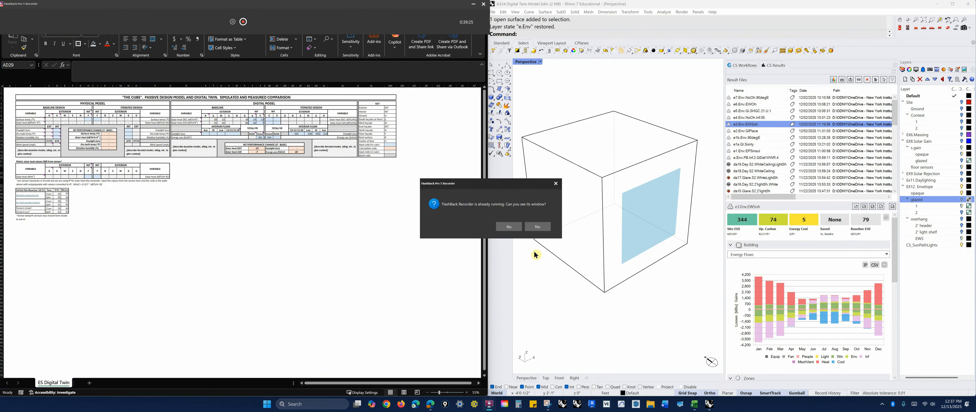
pyautogui.click(515, 229)
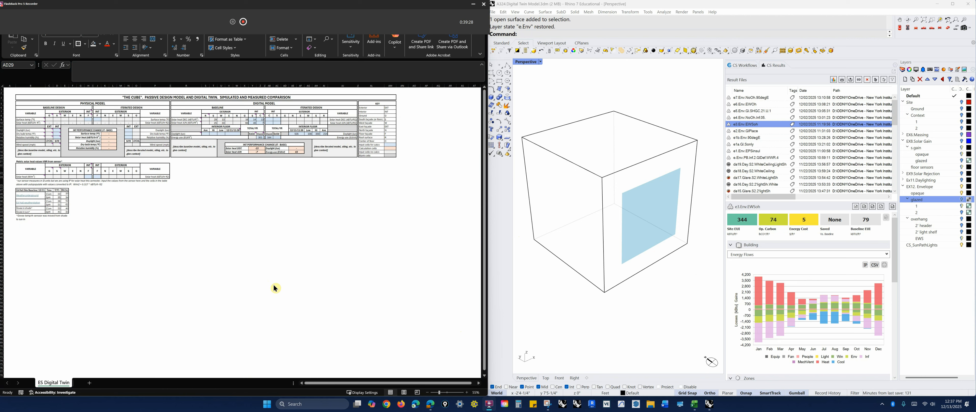